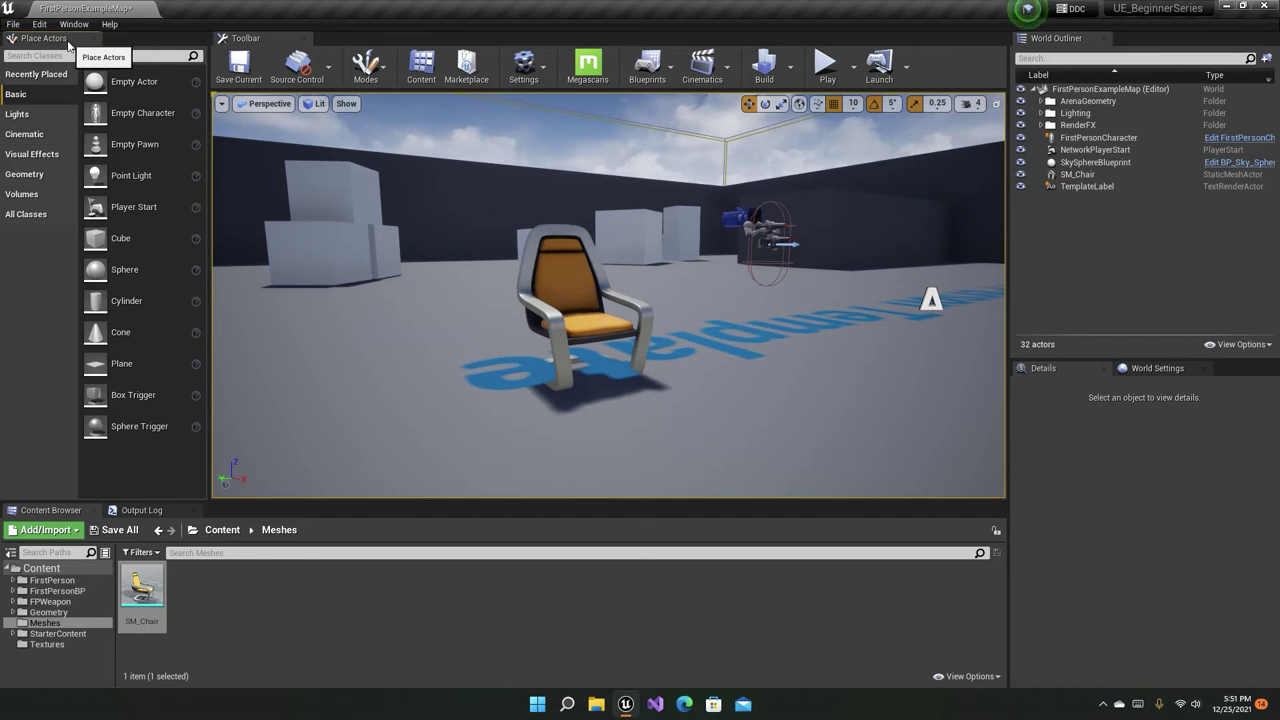
Show the Place Actors Geometry brushes: box, cone, cylinder, stairs and sphere.
click(45, 175)
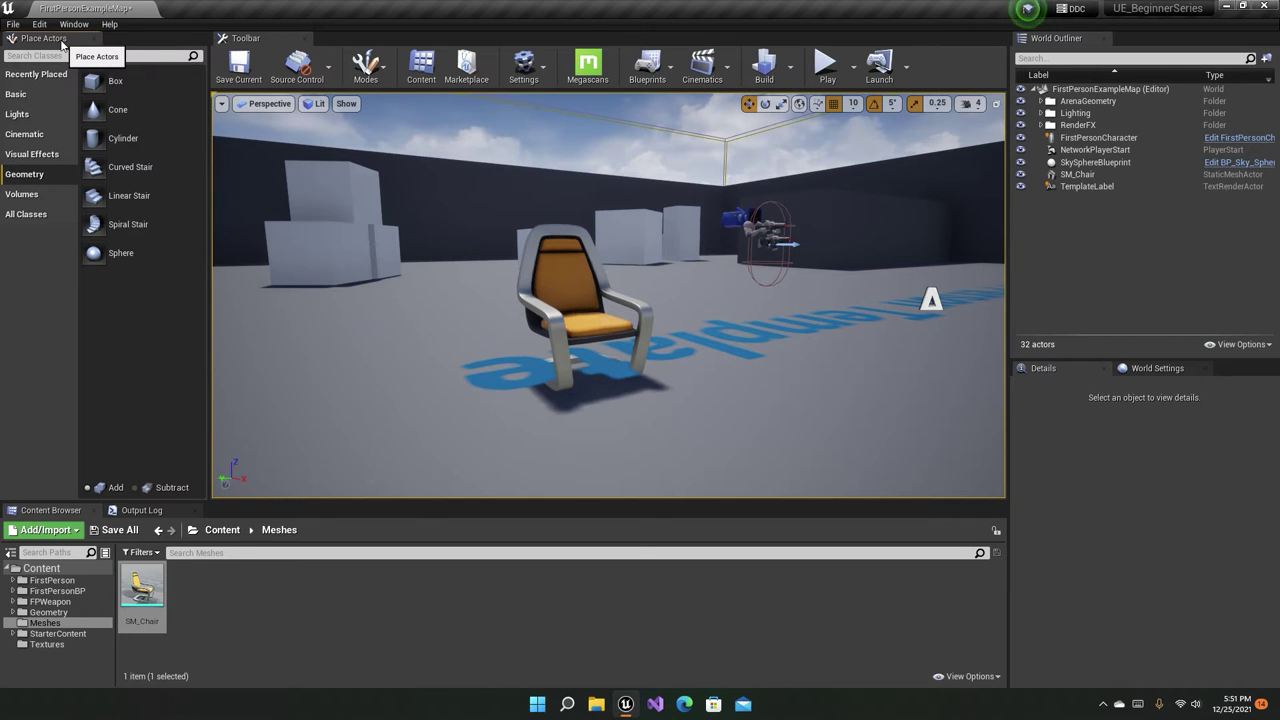
click(73, 25)
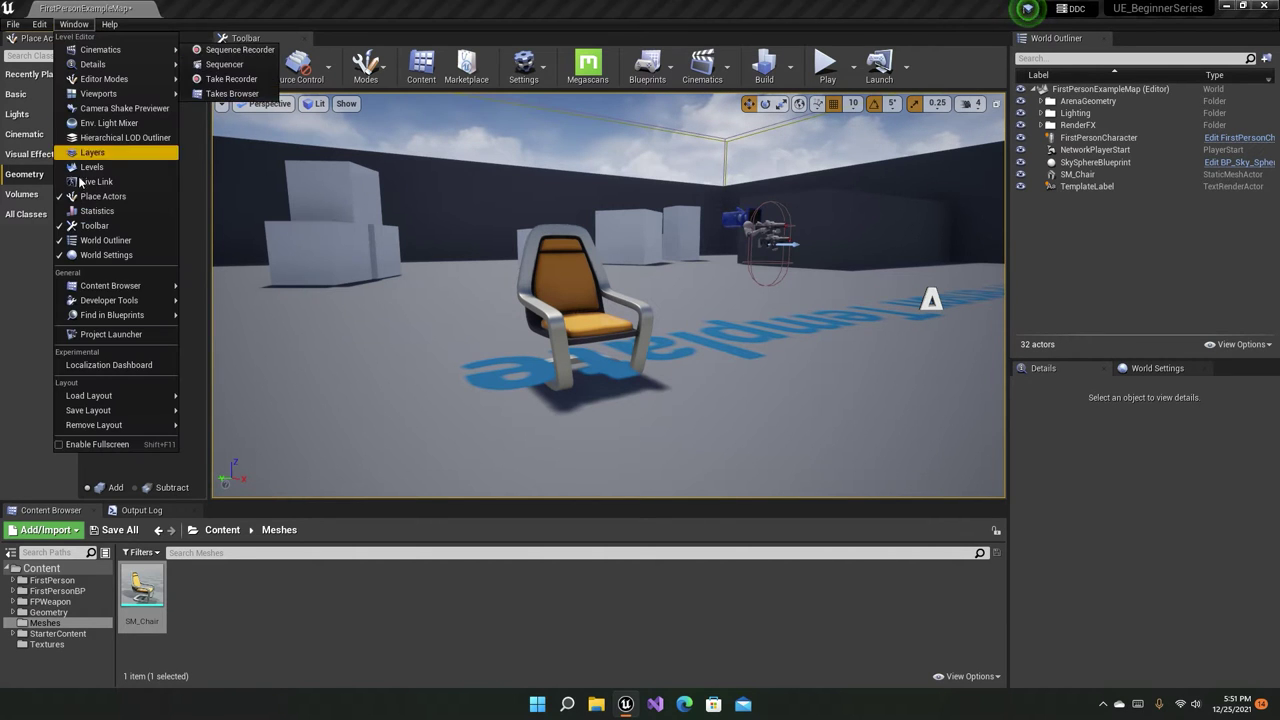
click(3, 245)
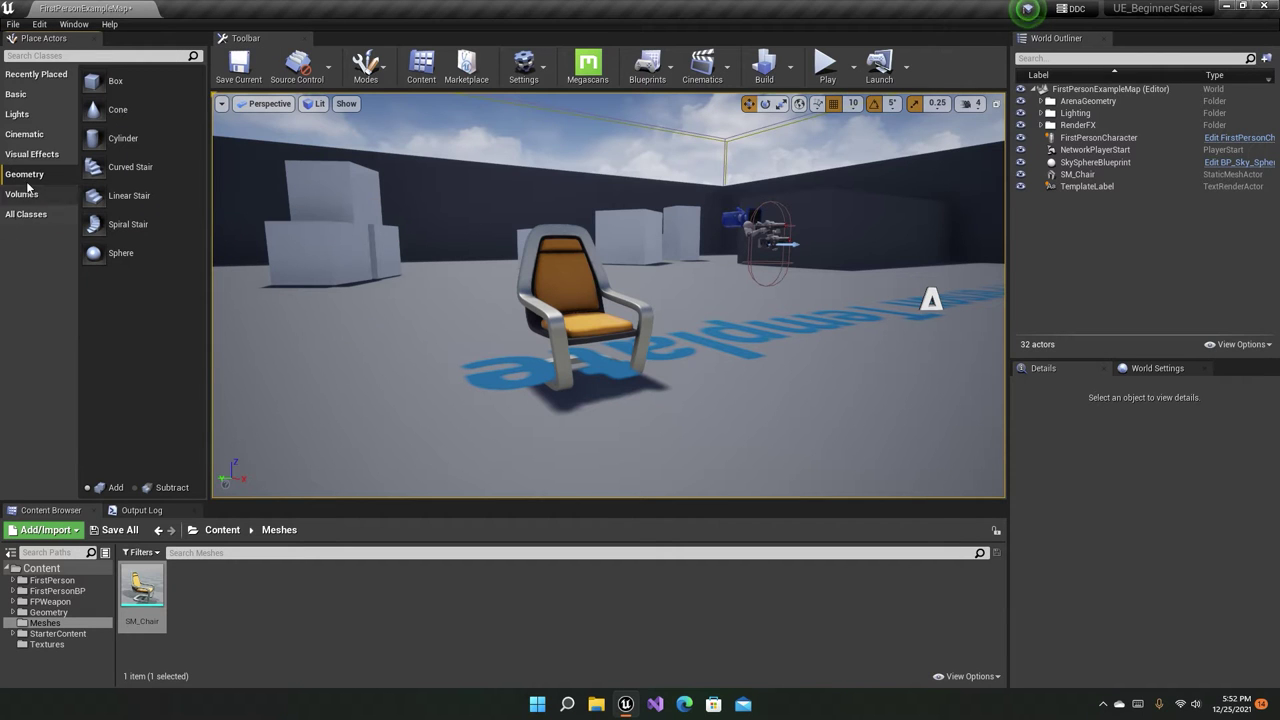
click(48, 91)
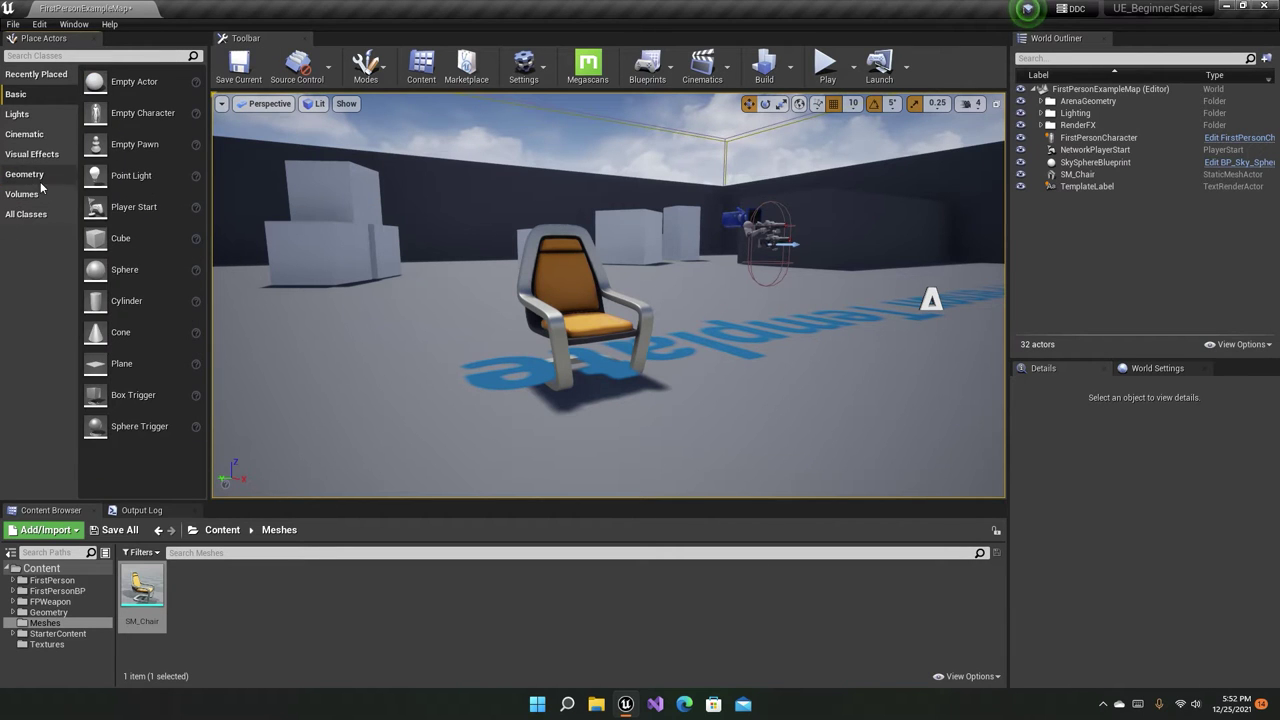
click(38, 176)
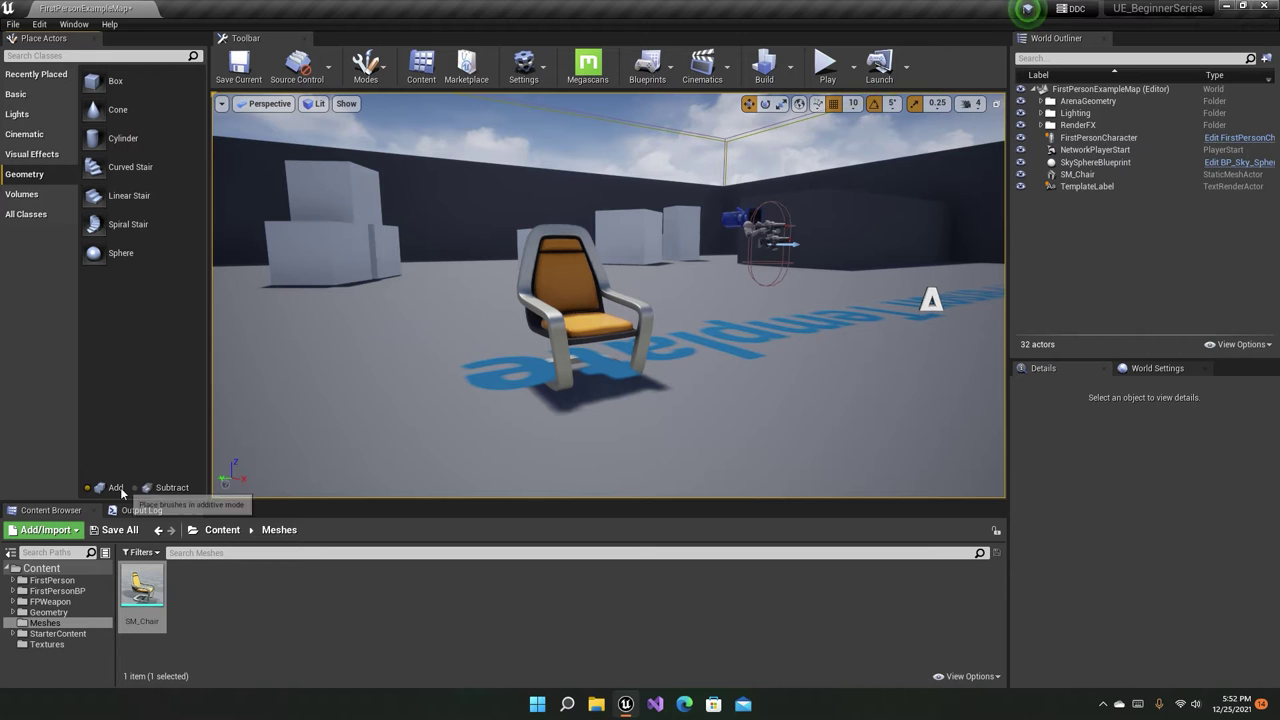
mouse_move(400, 300)
right_down()
mouse_move(400, 360)
mouse_move(400, 320)
right_up()
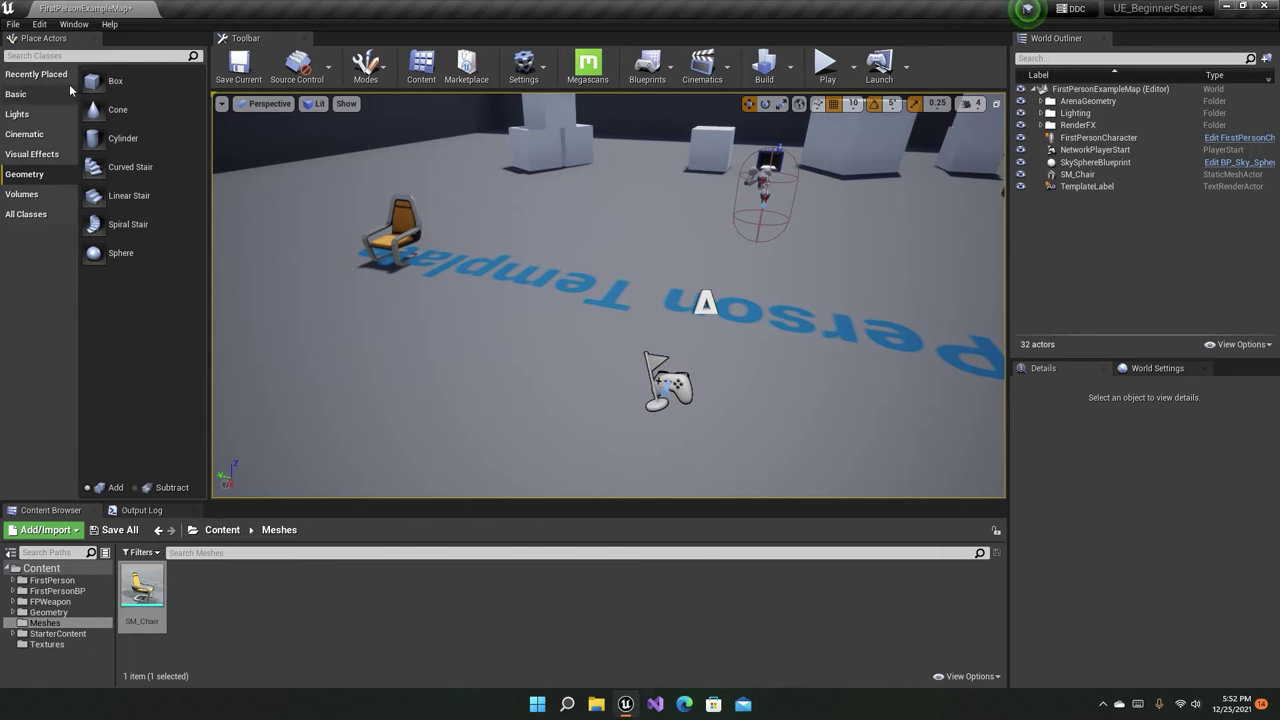
Drop a 200-unit box brush onto the floor beside the chair.
drag(121, 80, 563, 300)
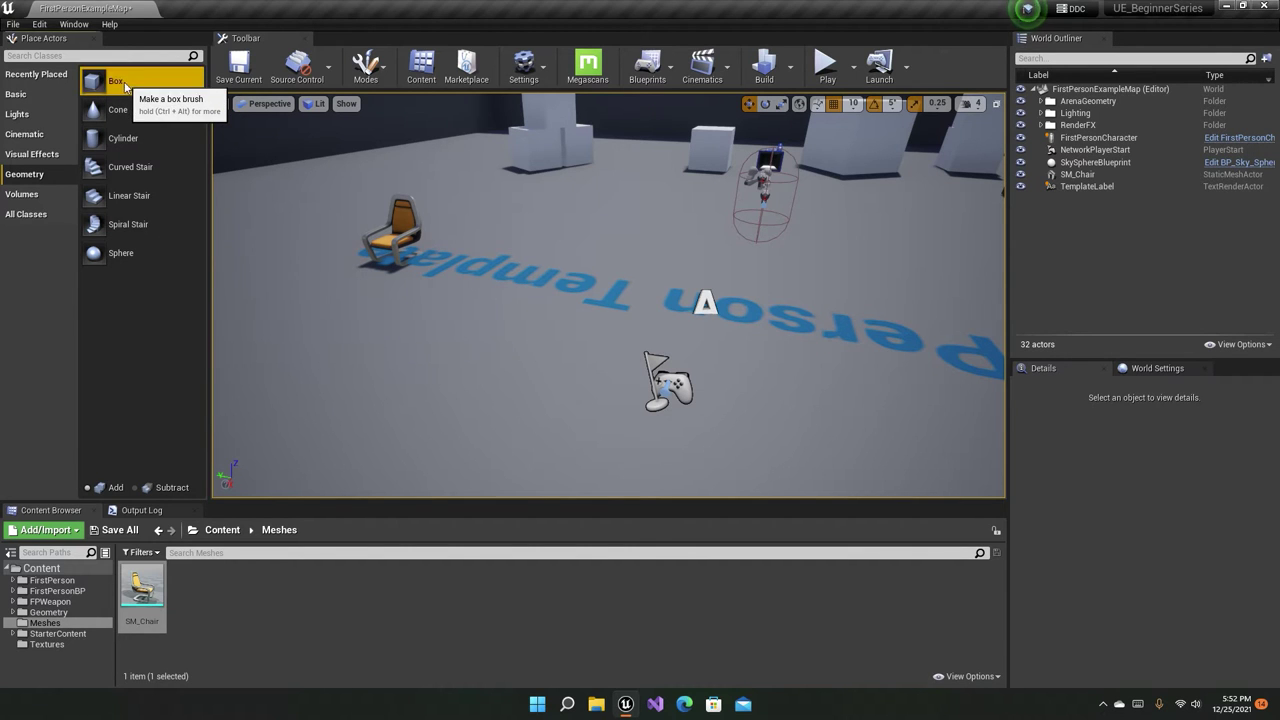
right_drag(563, 300, 590, 300)
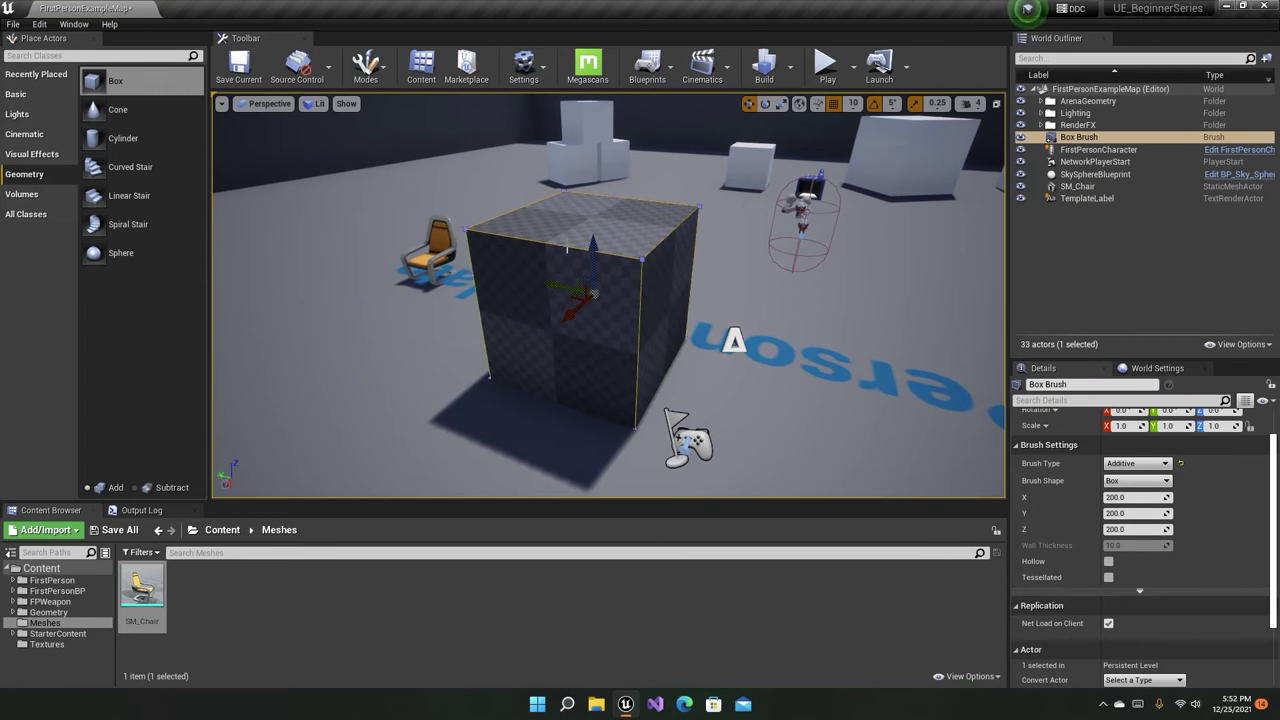
key(ctrl+z)
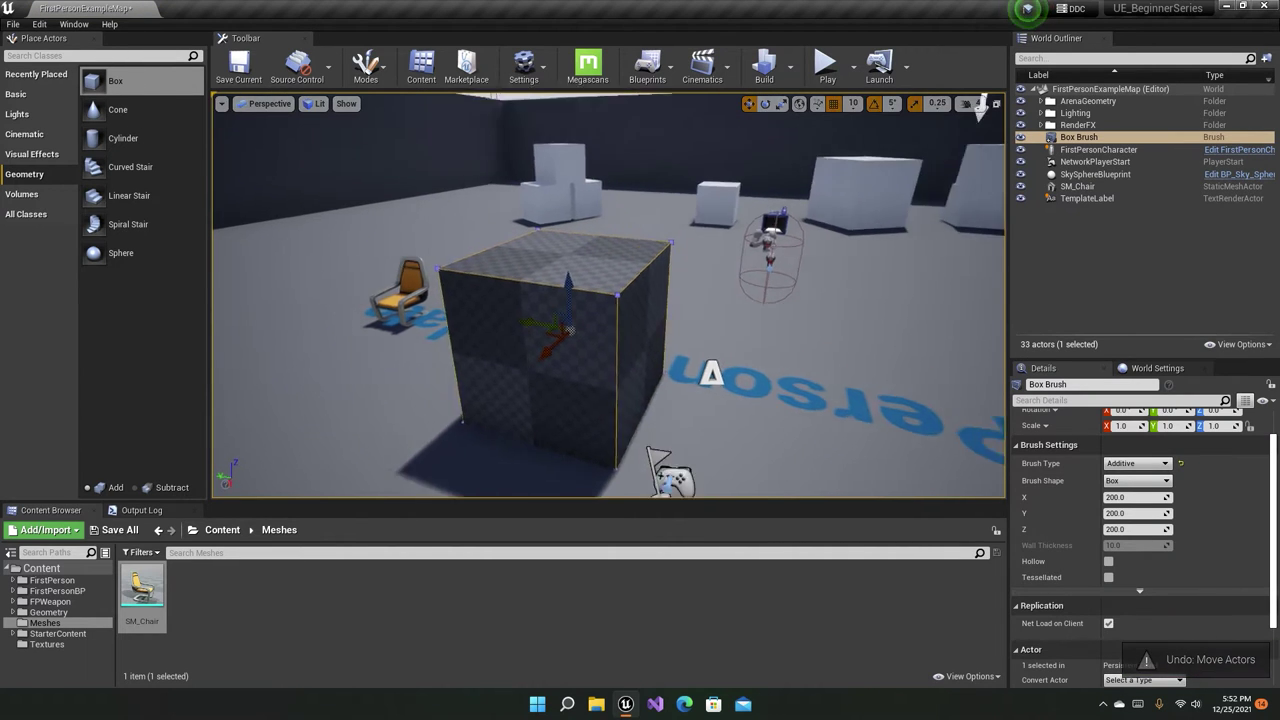
key(ctrl+z)
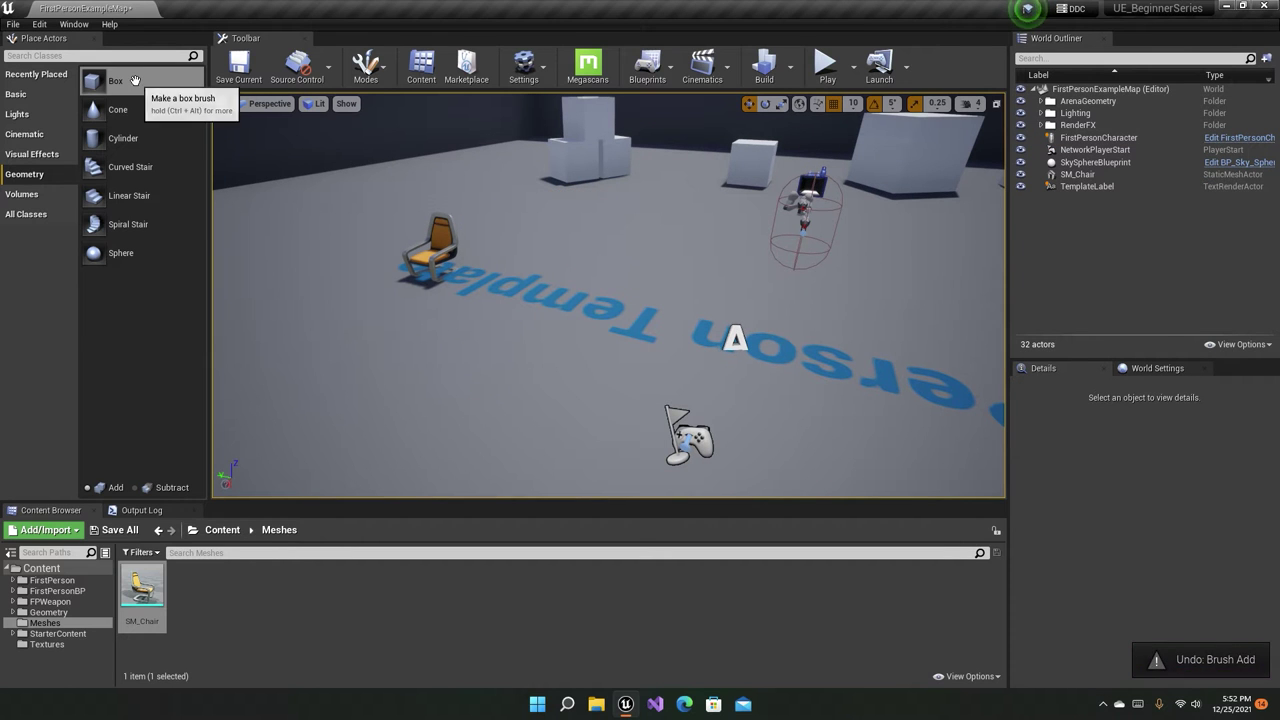
drag(159, 84, 521, 366)
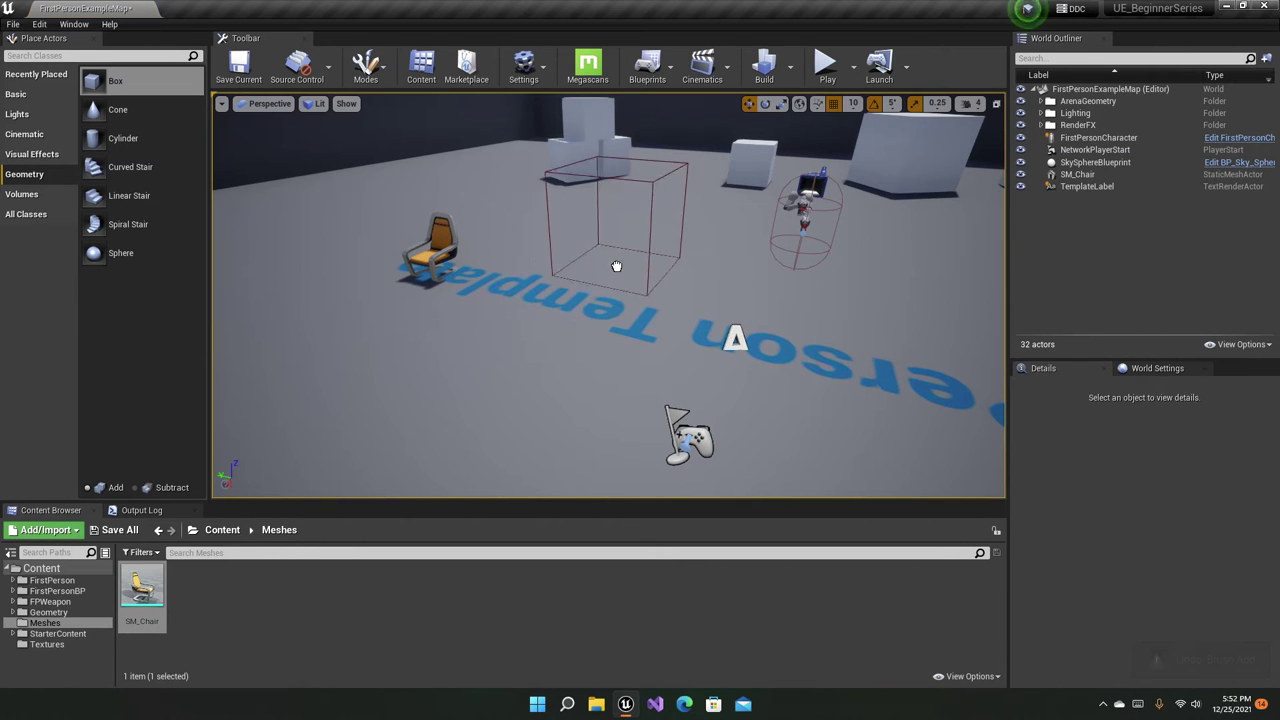
drag(521, 366, 571, 343)
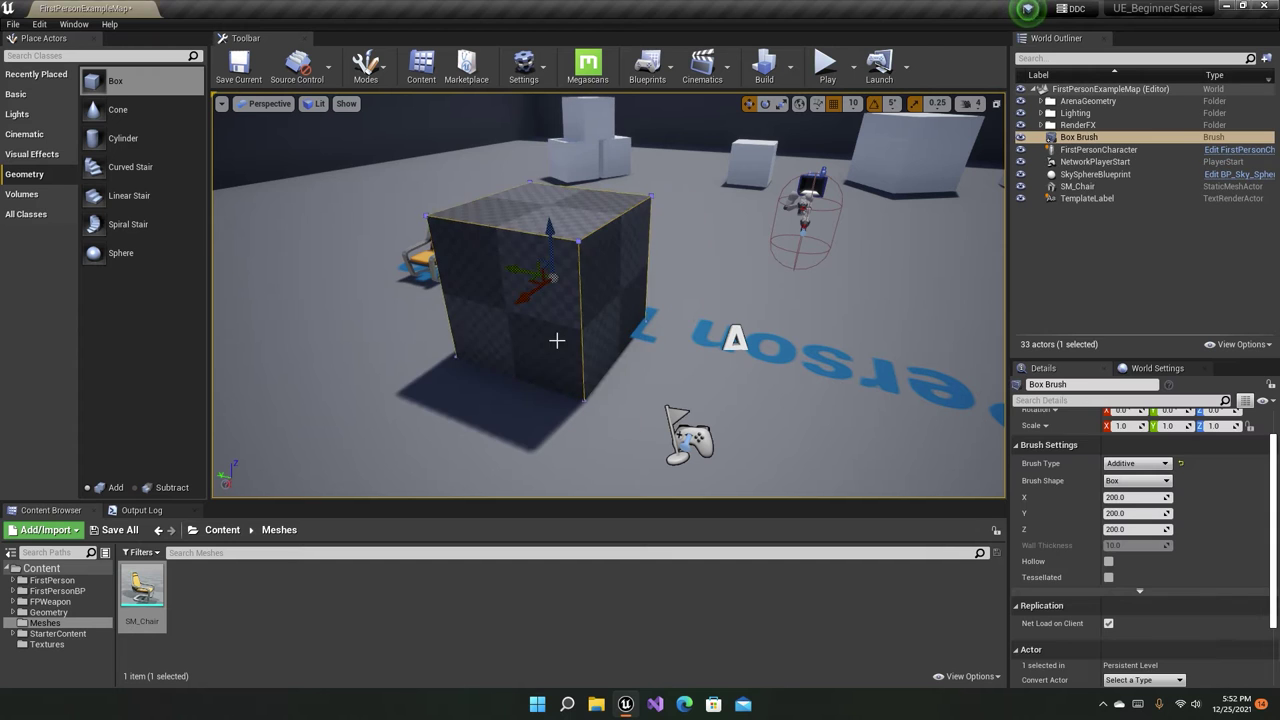
scroll(558, 275, up, 3)
scroll(540, 258, down, 4)
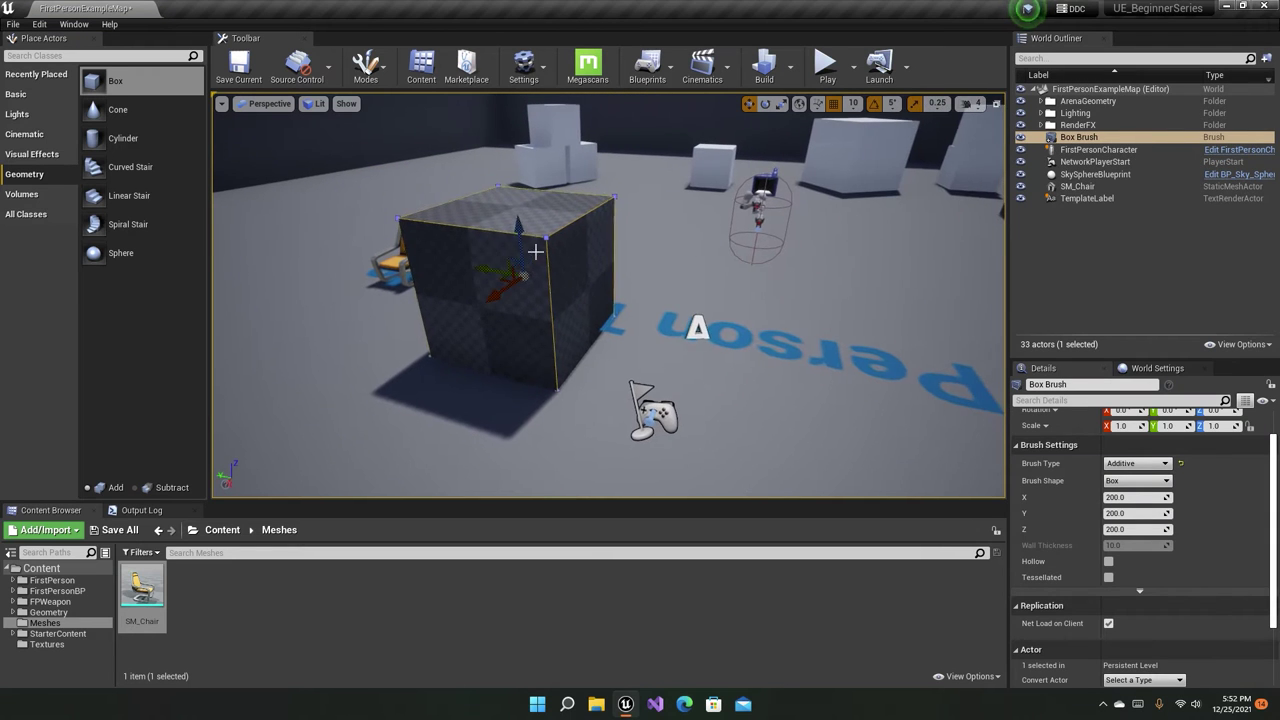
Try moving, rotating and scaling the box brush, undoing each change.
drag(480, 268, 830, 335)
key(ctrl+z)
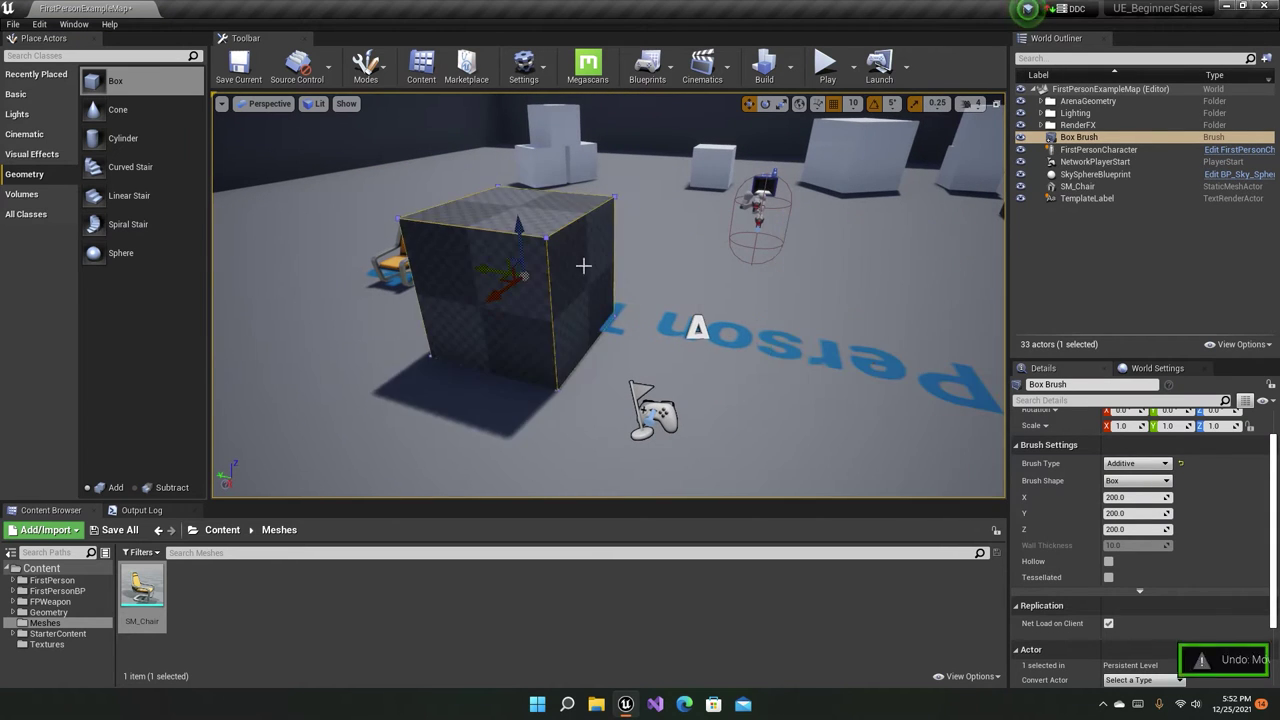
drag(548, 218, 519, 209)
key(ctrl+z)
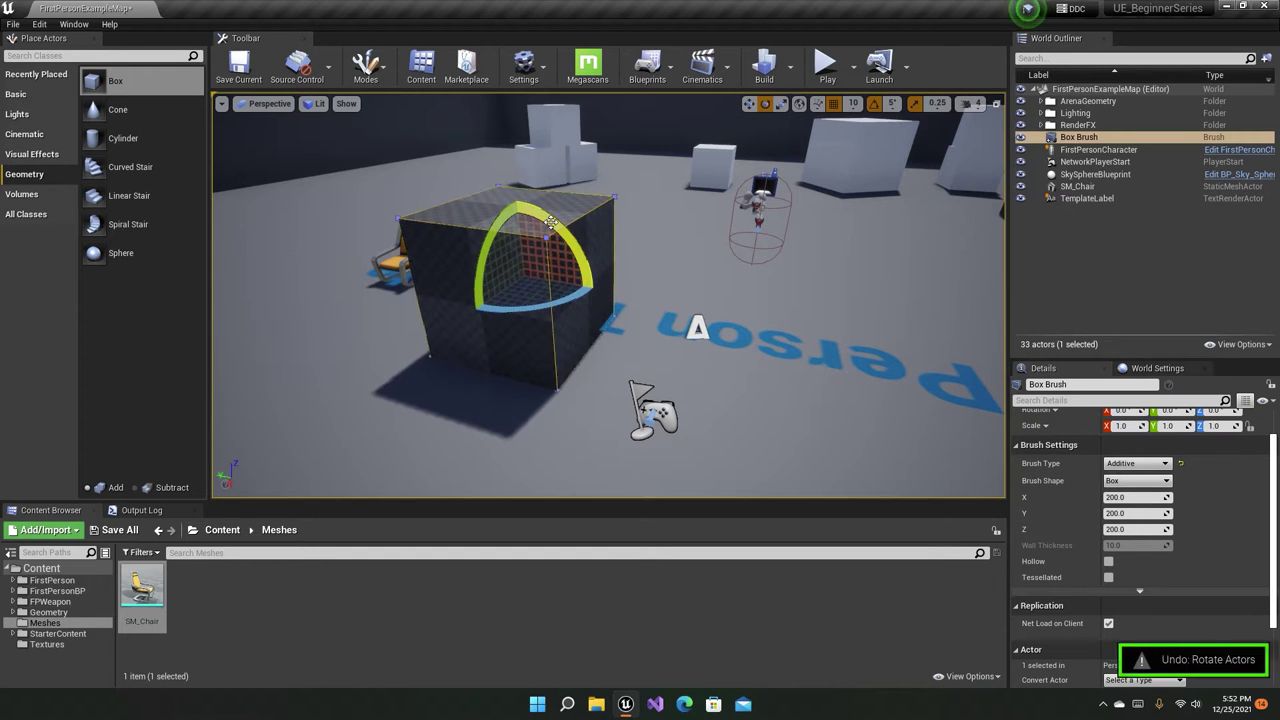
key(w)
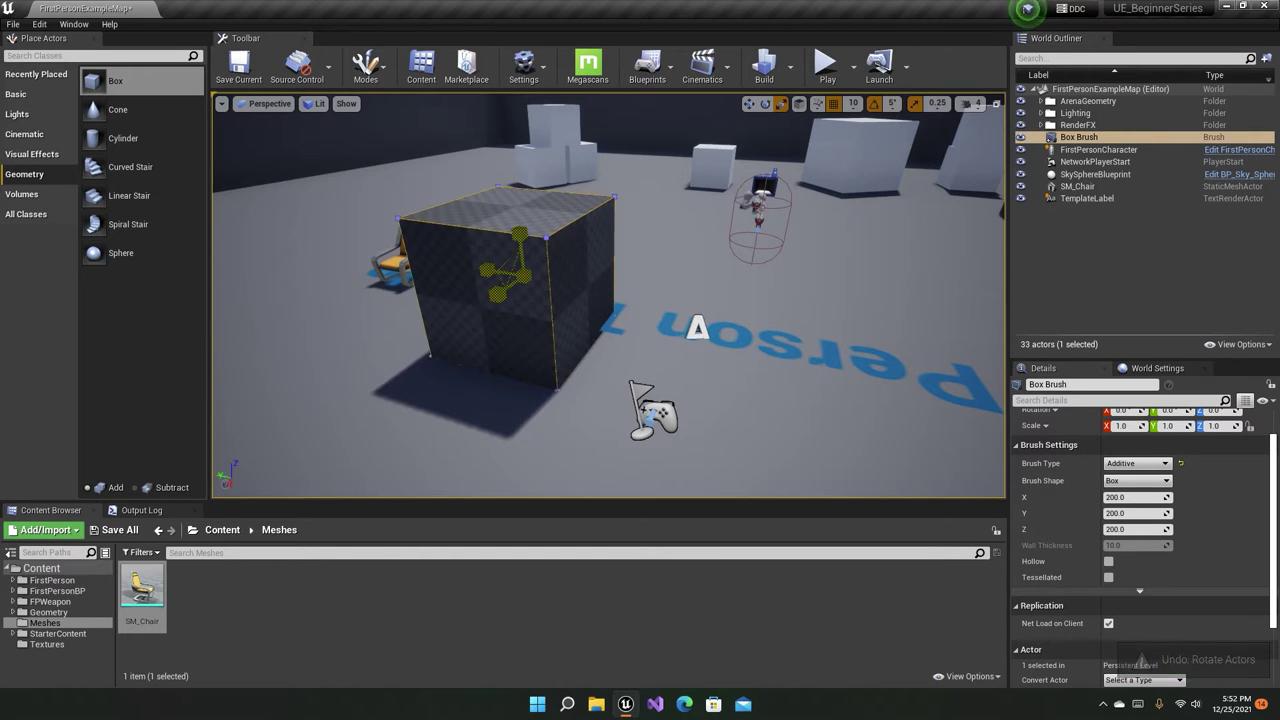
drag(519, 270, 523, 271)
key(ctrl+z)
key(ctrl+z)
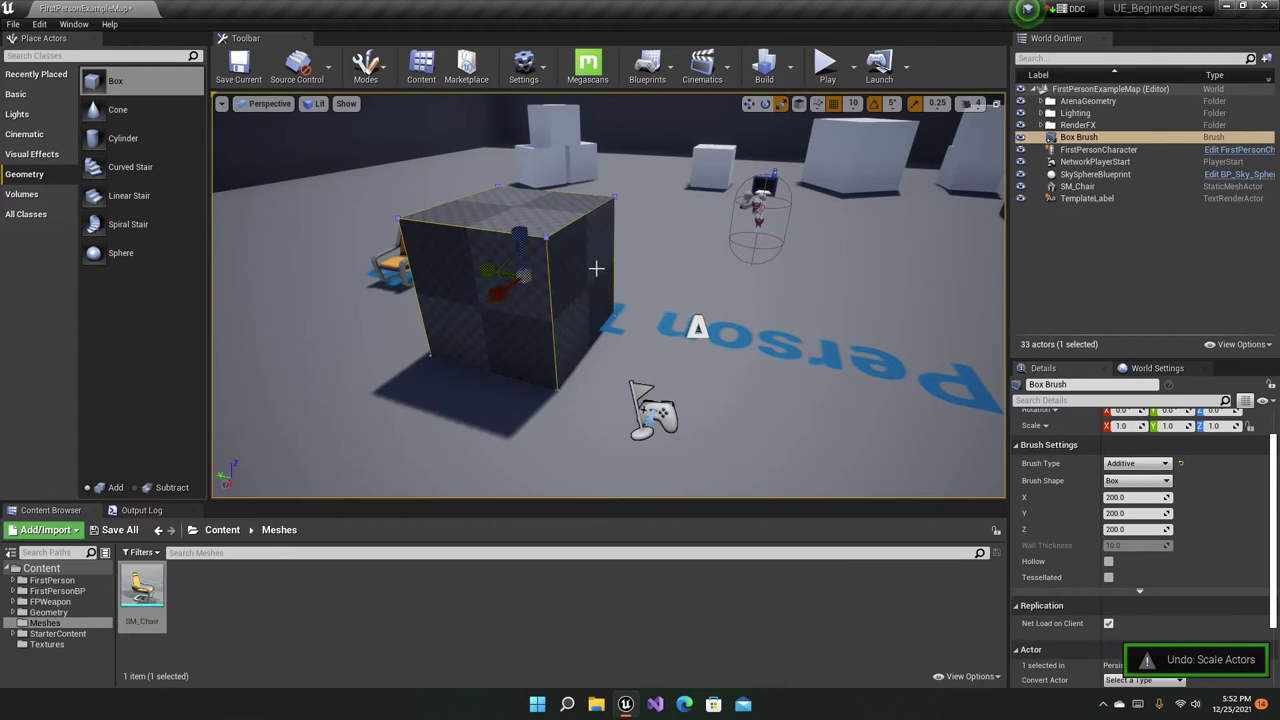
key(f)
Slide the box brush sideways to the right along the Y arrow.
scroll(609, 300, up, 3)
scroll(609, 300, down, 4)
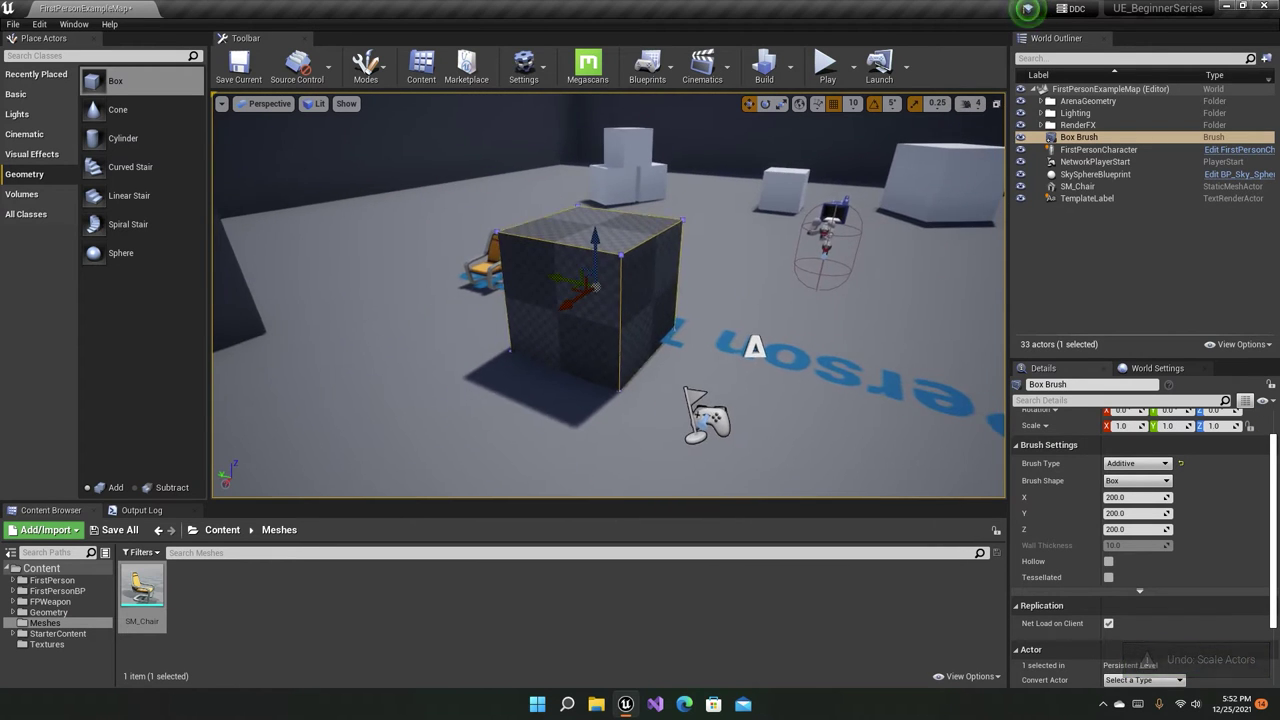
right_drag(609, 300, 718, 493)
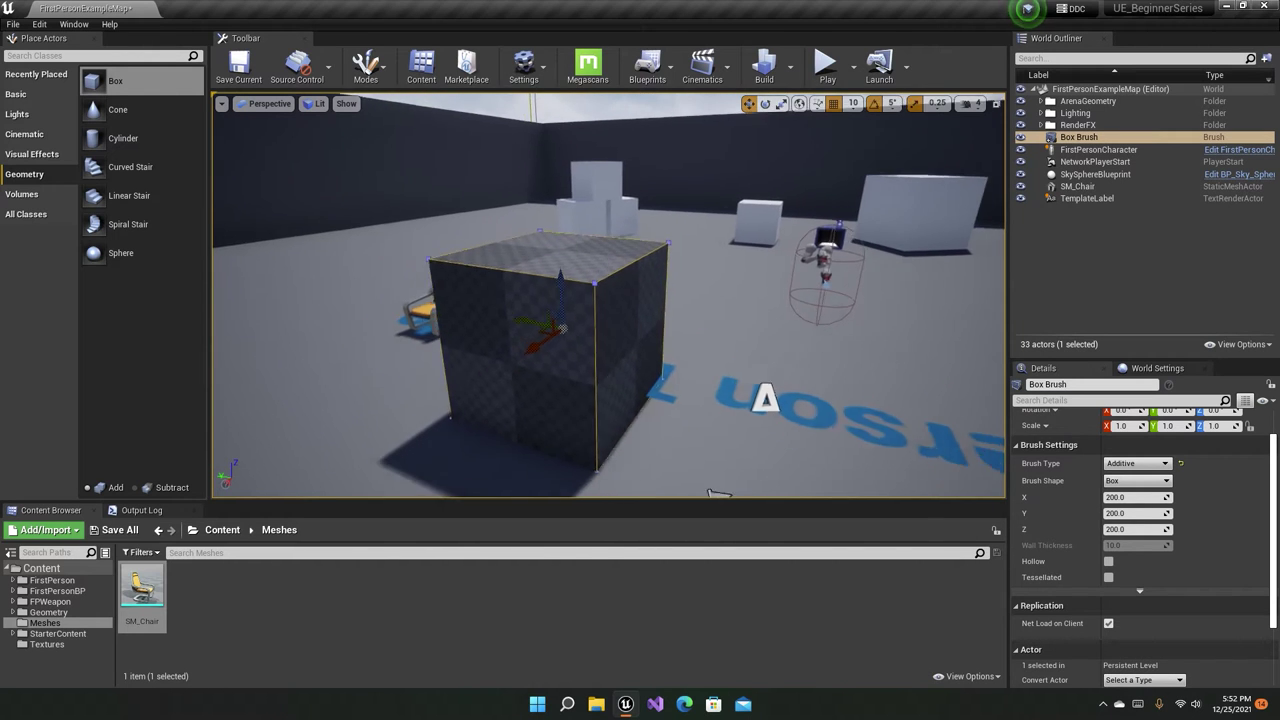
scroll(720, 493, up, 2)
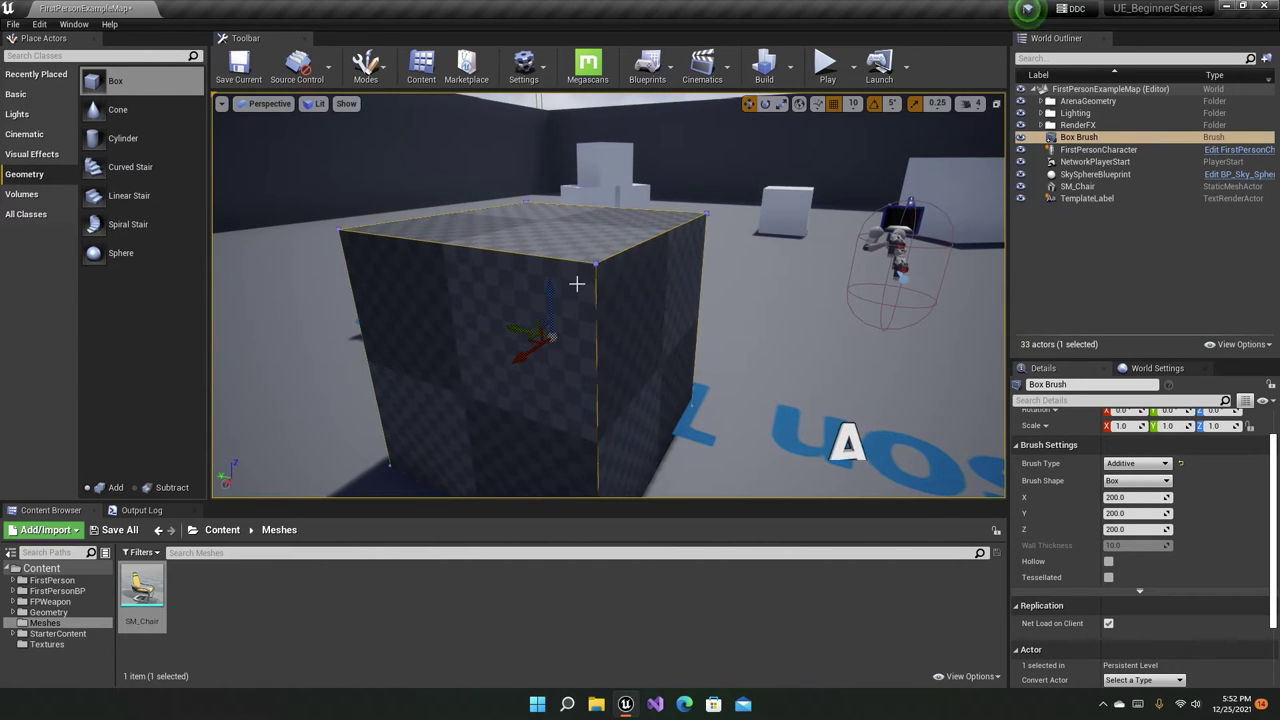
right_drag(577, 284, 430, 300)
drag(386, 262, 771, 263)
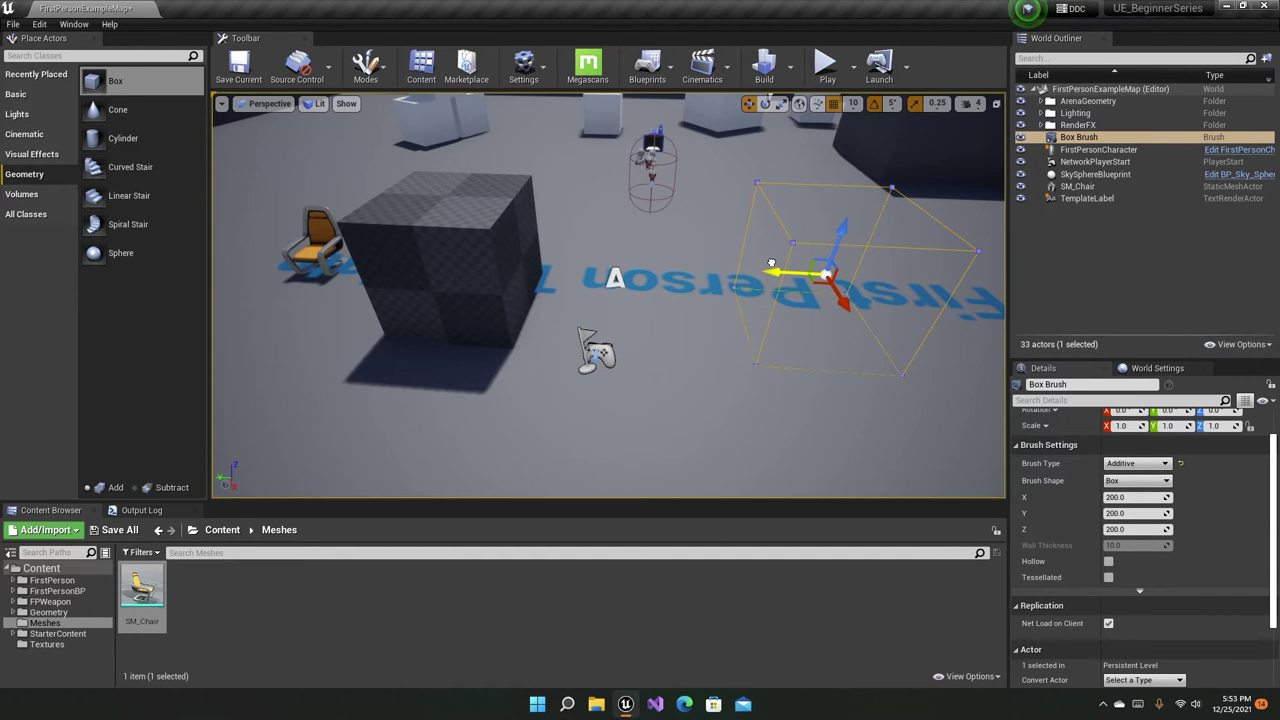
Undo the box brush's move so it returns to its original floor spot.
mouse_move(771, 263)
alt+mouse_down()
mouse_move(583, 101)
mouse_move(600, 110)
alt+mouse_up()
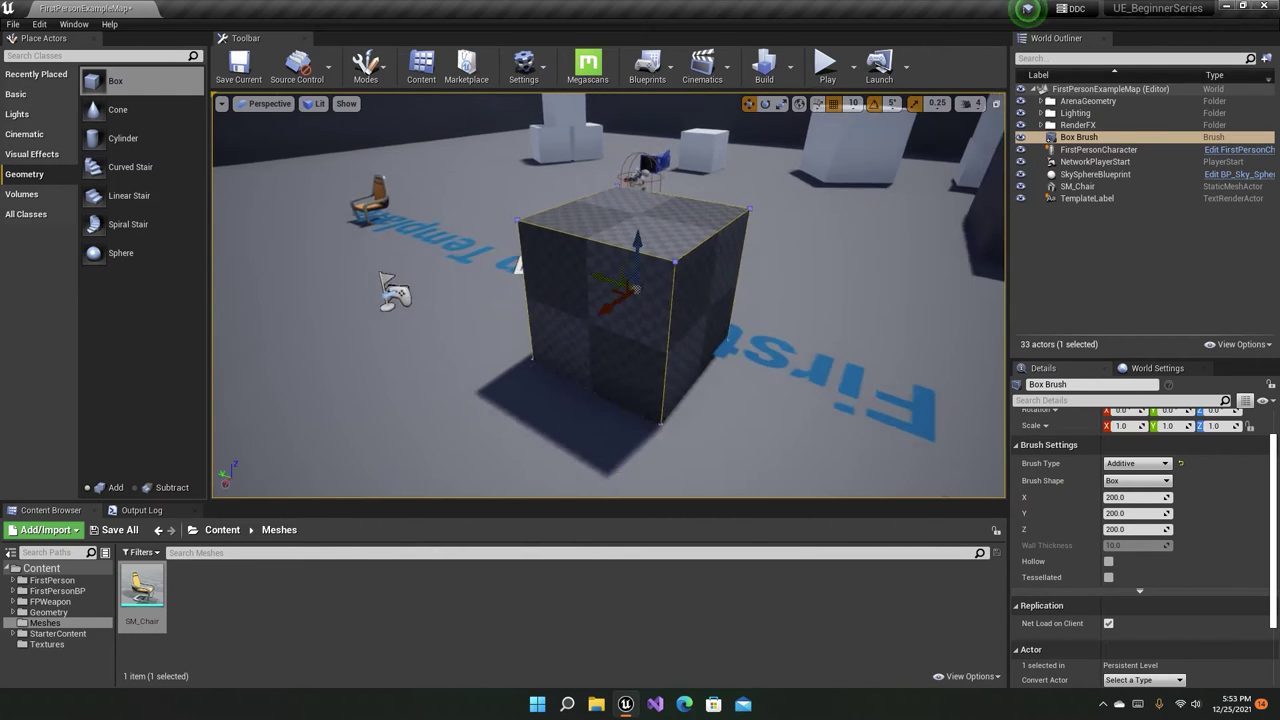
mouse_move(600, 110)
alt+right_down()
mouse_move(630, 110)
mouse_move(590, 110)
alt+right_up()
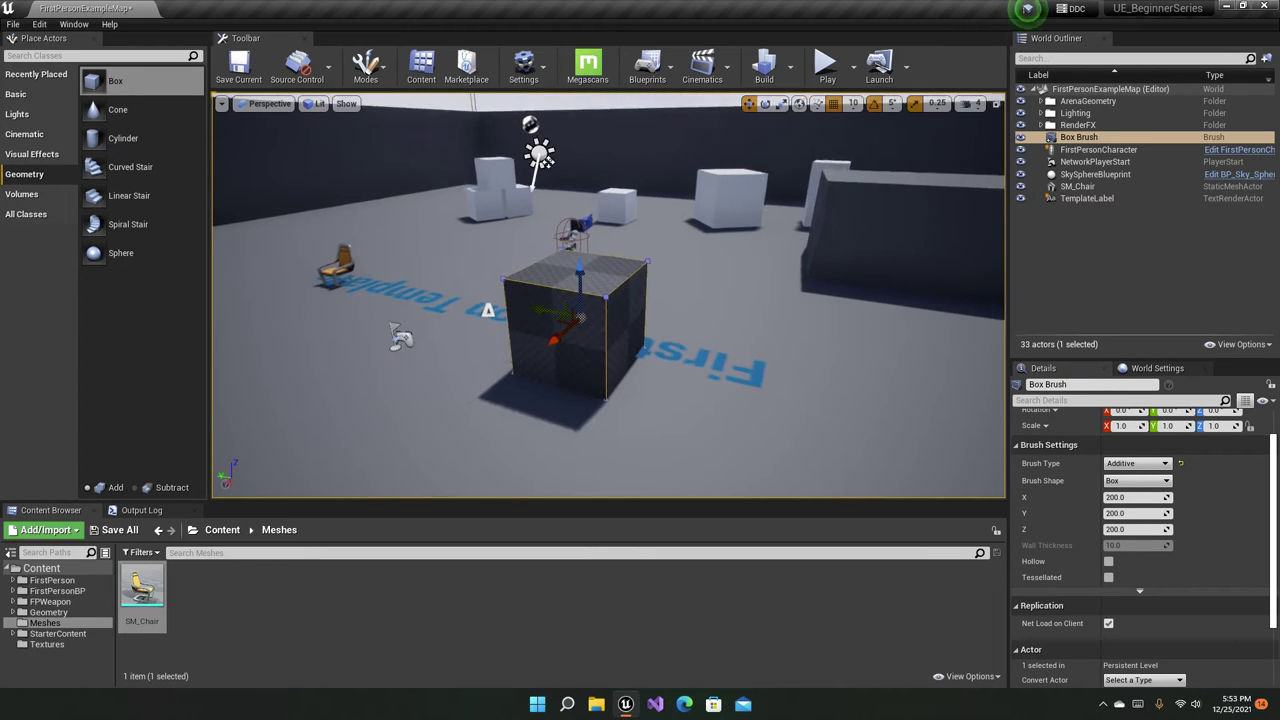
alt+drag(590, 110, 610, 112)
key(ctrl+z)
alt+right_drag(610, 112, 650, 112)
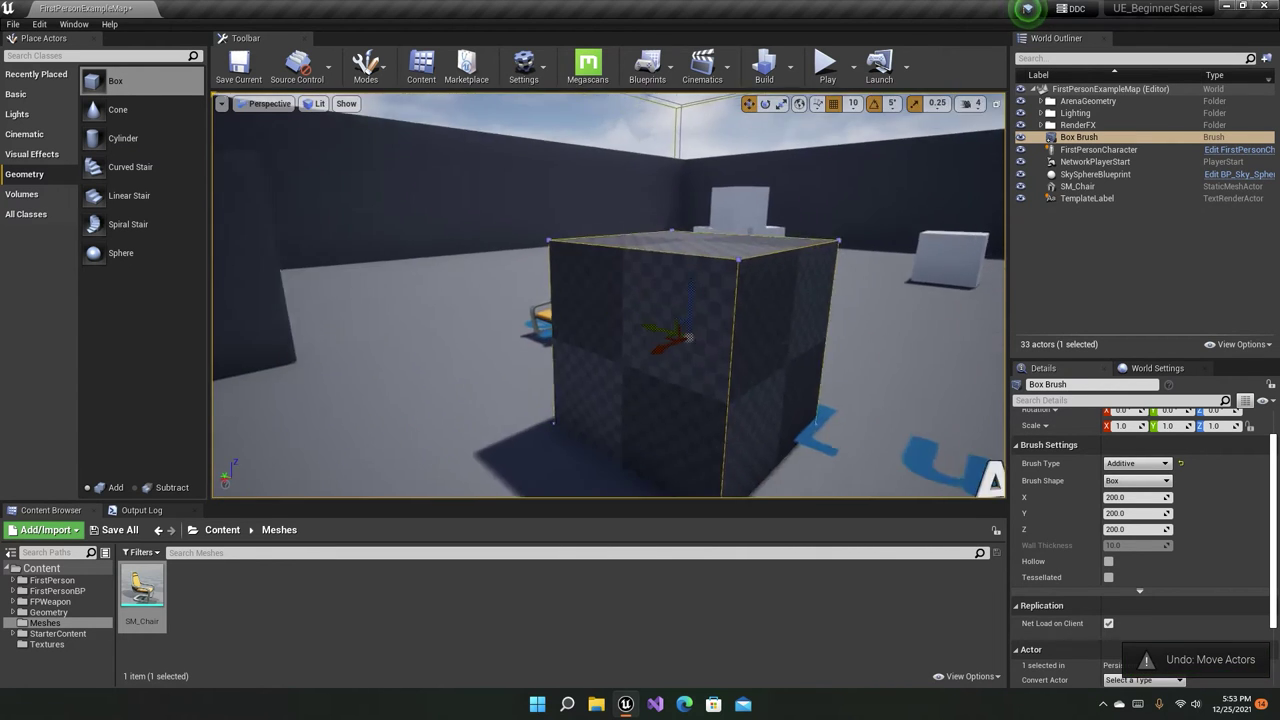
alt+right_drag(635, 271, 672, 199)
mouse_move(696, 285)
alt+mouse_down()
mouse_move(608, 293)
mouse_move(645, 333)
mouse_move(607, 324)
mouse_move(626, 283)
alt+mouse_up()
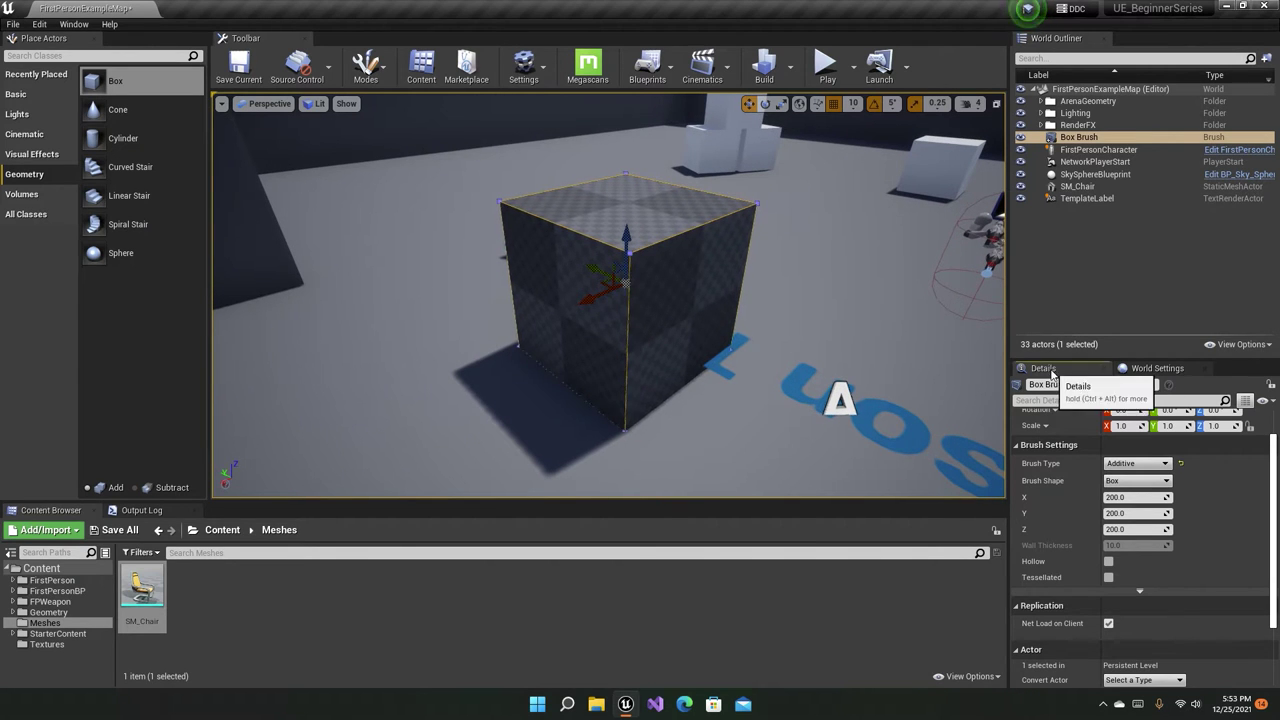
Expand and collapse Brush Settings' advanced options, then show the Additive/Subtractive Brush Type choices.
scroll(1040, 430, up, 1)
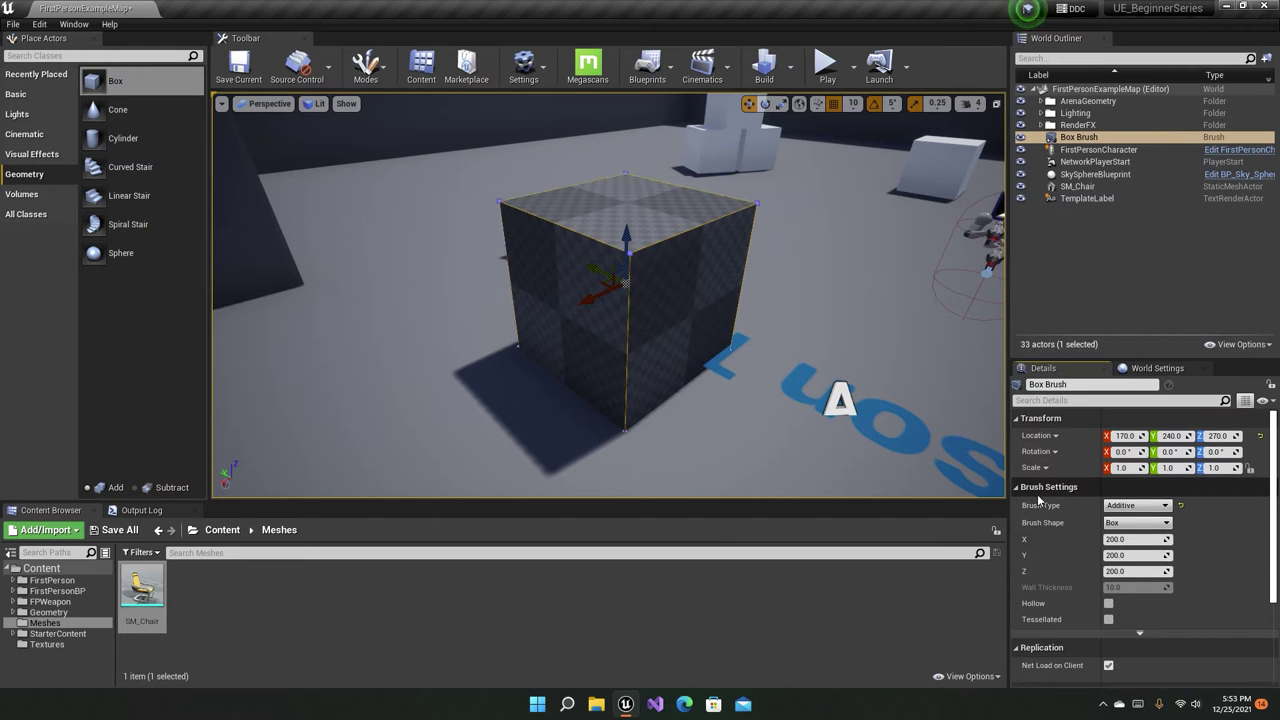
scroll(1038, 434, down, 2)
scroll(1038, 434, up, 1)
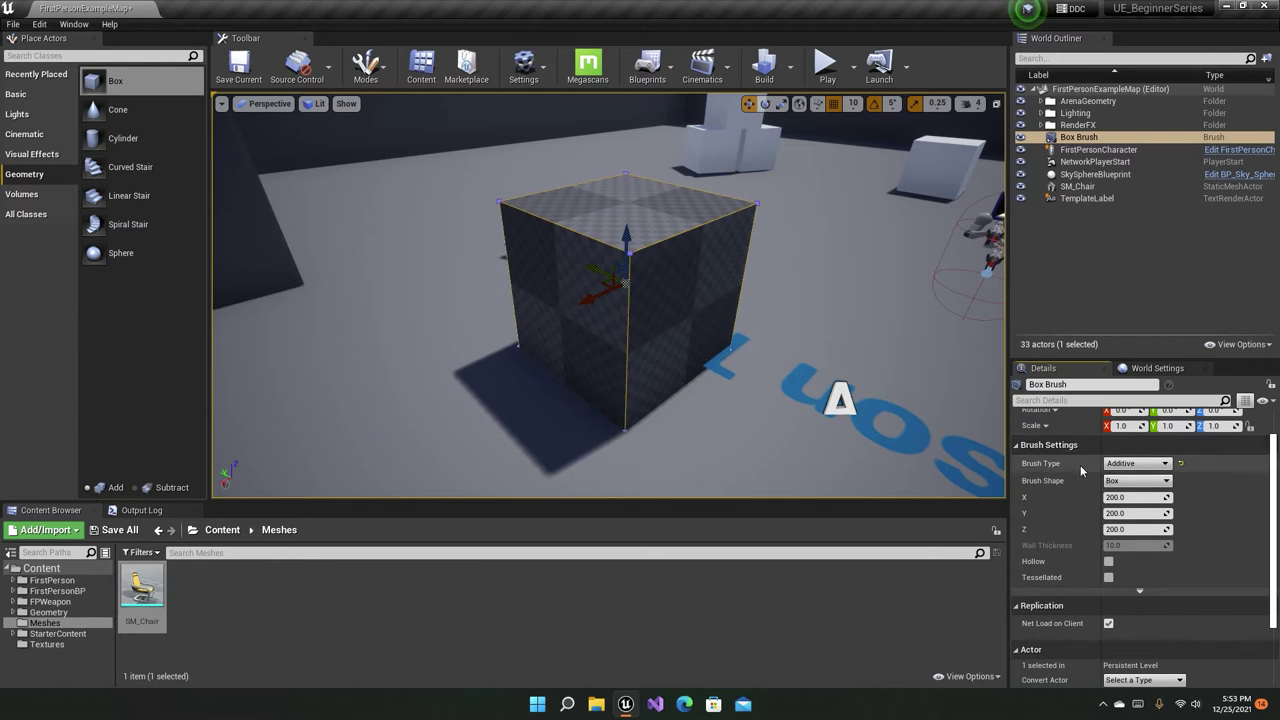
scroll(1080, 465, down, 2)
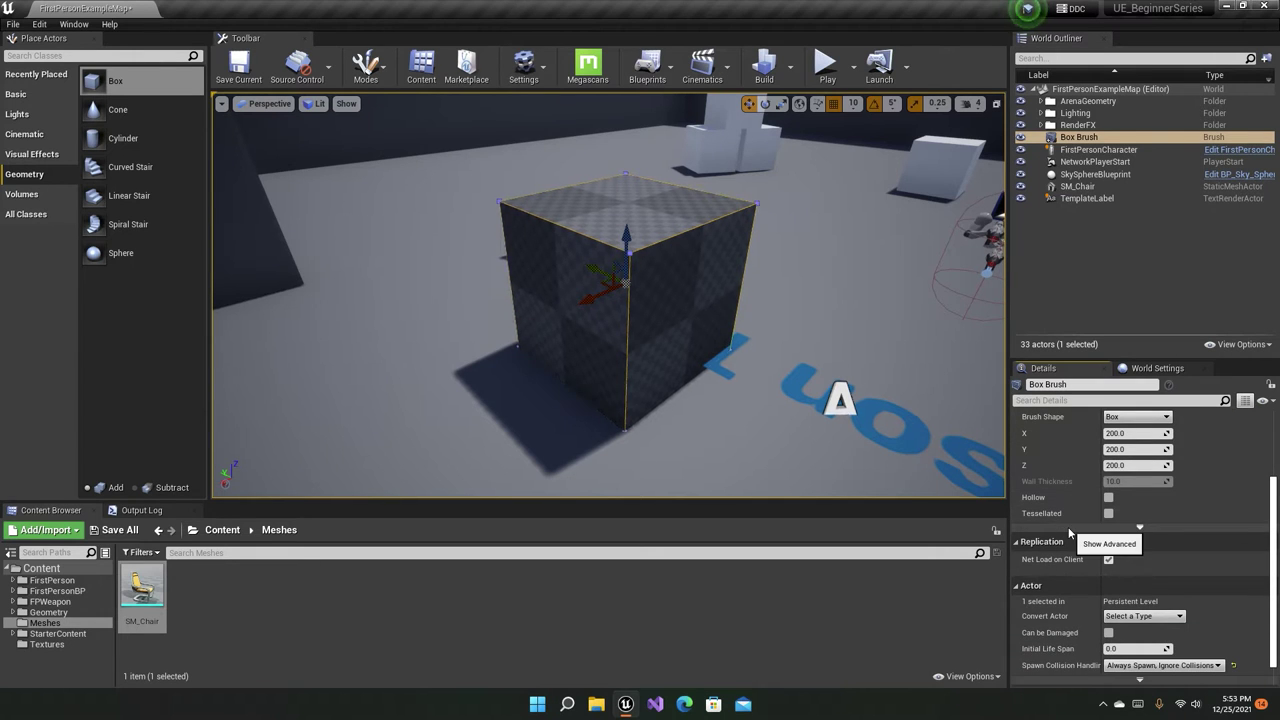
click(1139, 527)
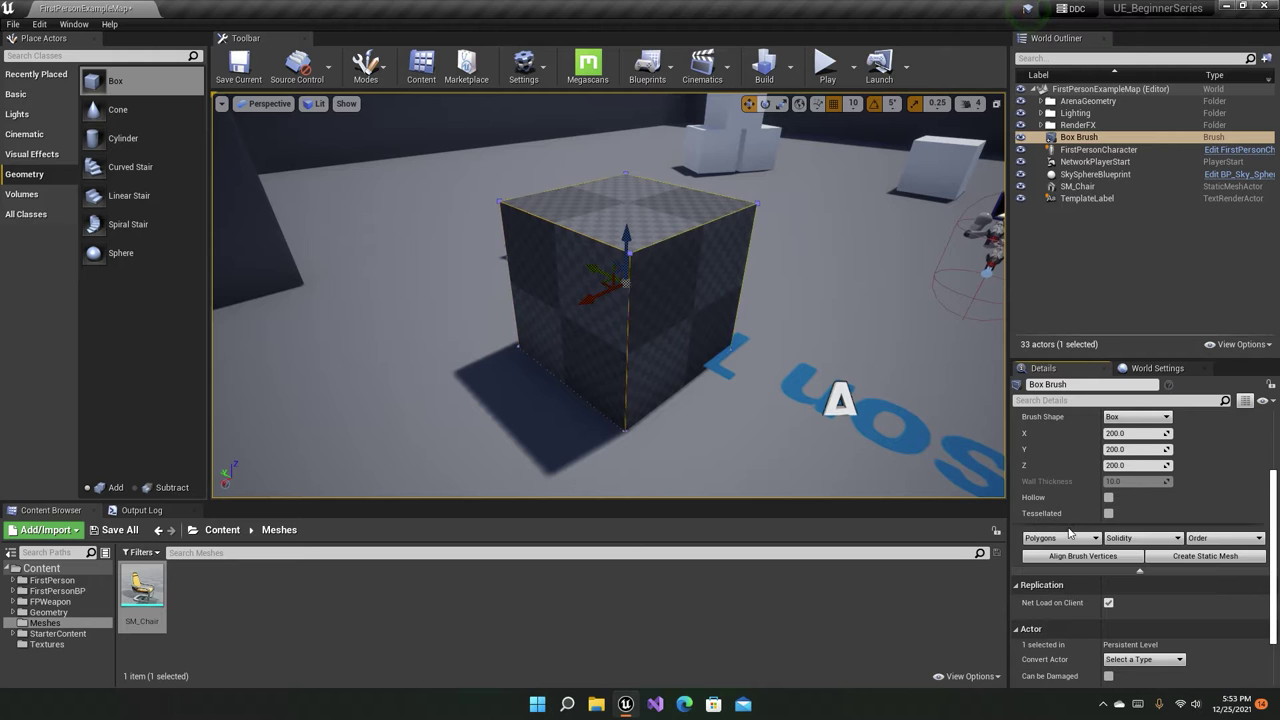
click(1139, 573)
scroll(1110, 480, up, 2)
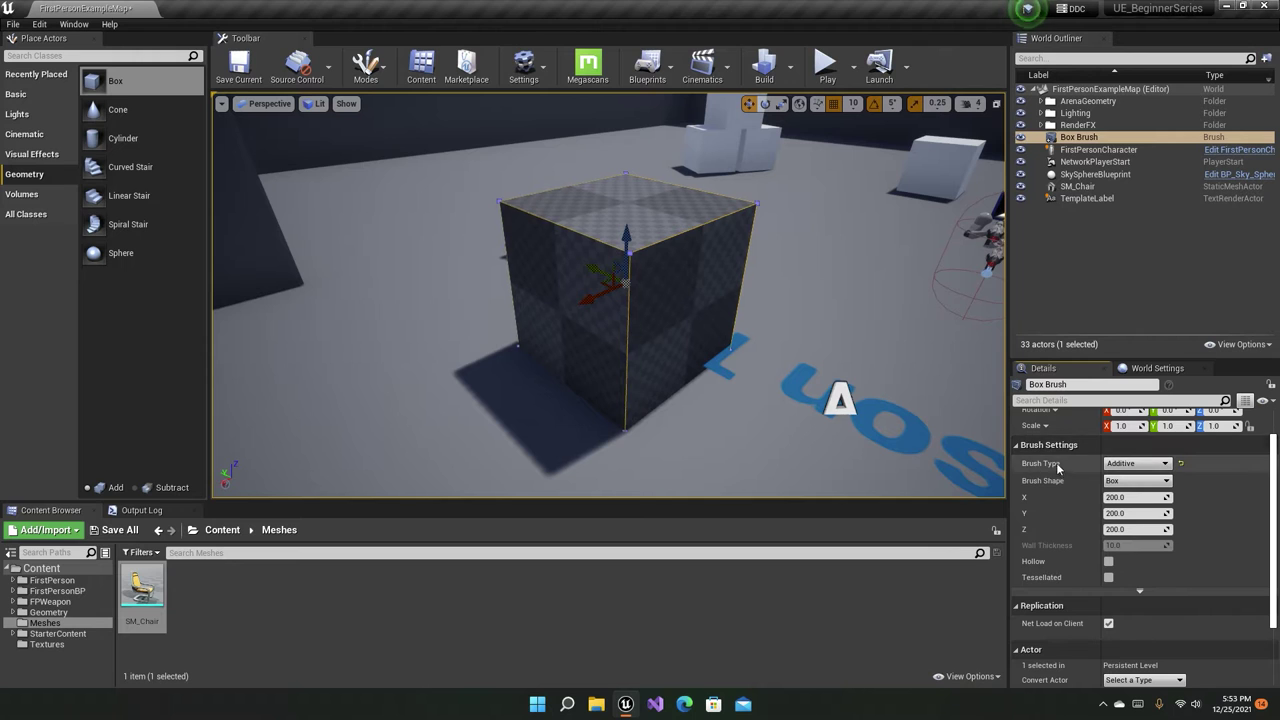
click(1127, 465)
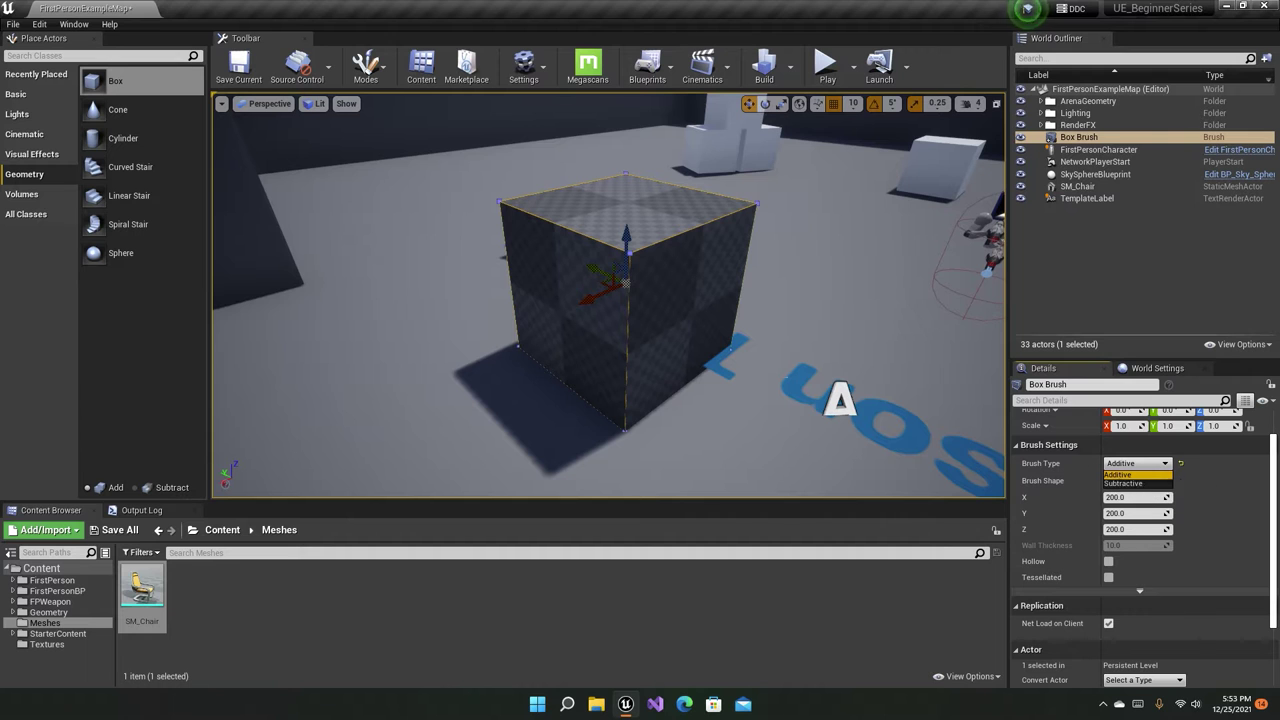
right_drag(560, 250, 544, 197)
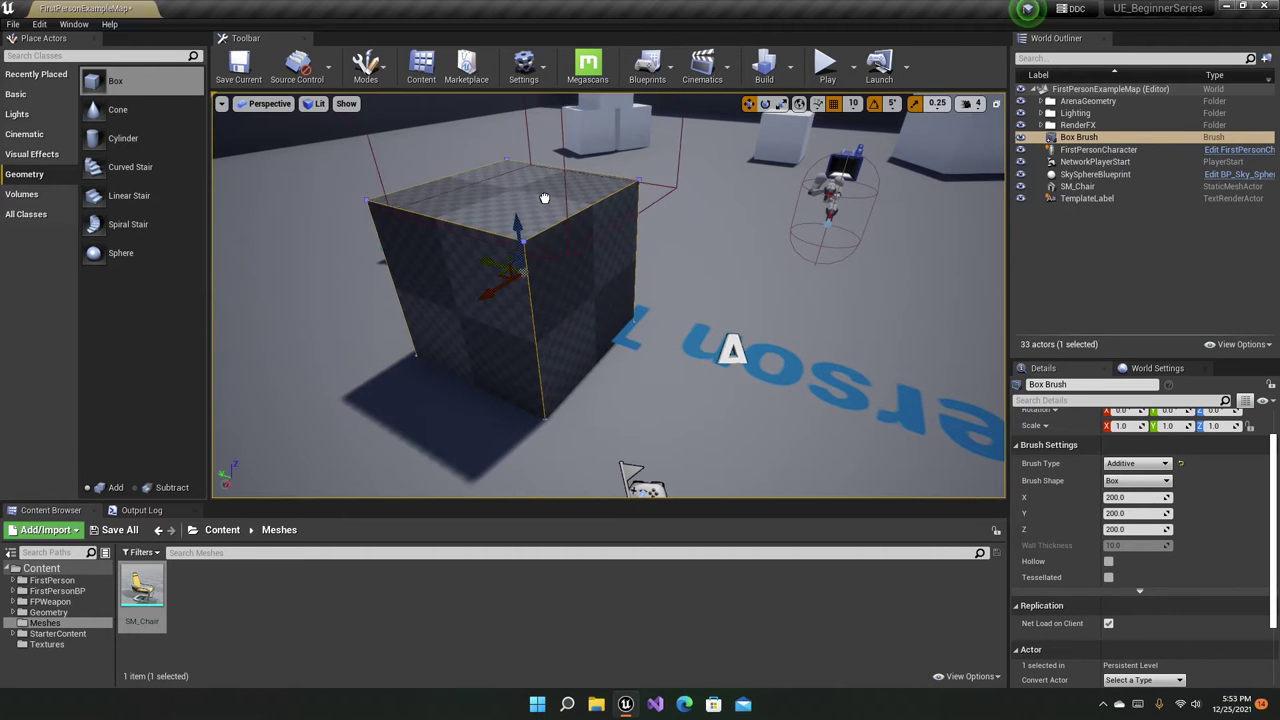
Duplicate the cube on top of itself, slide it around, then delete the duplicate.
alt+drag(517, 222, 517, 150)
mouse_move(517, 150)
right_down()
mouse_move(630, 98)
mouse_move(600, 120)
right_up()
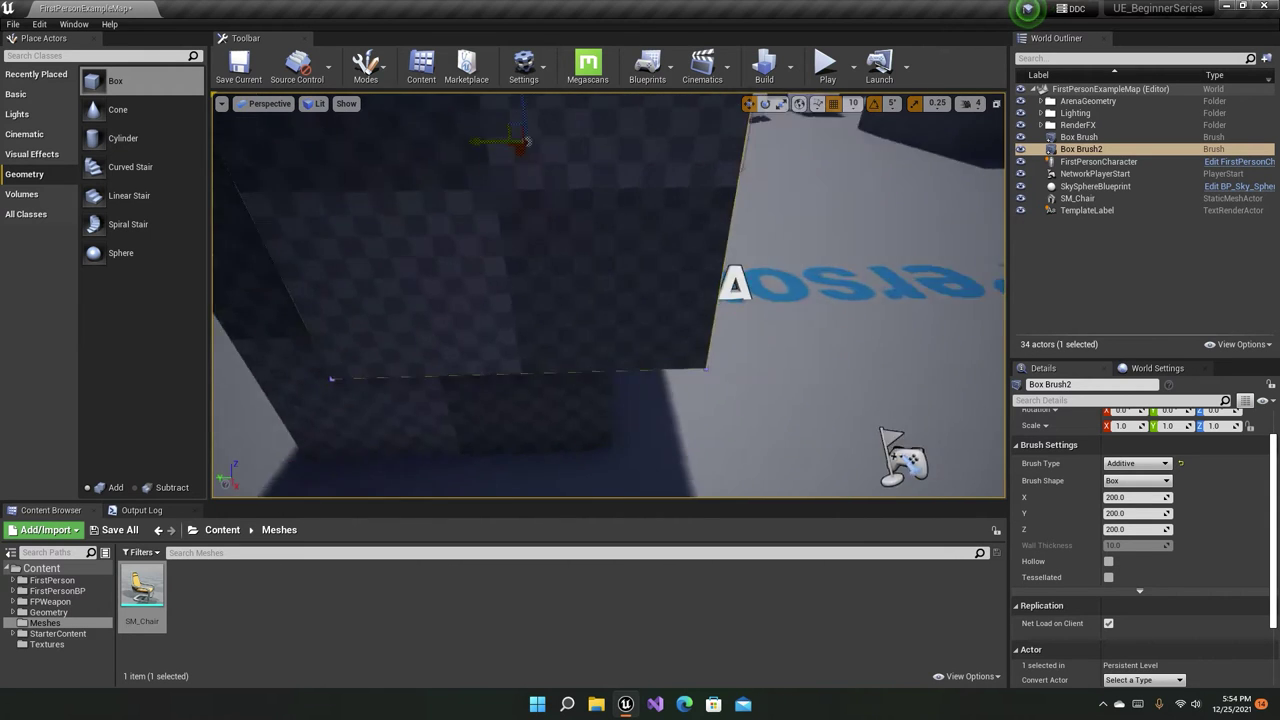
key(f)
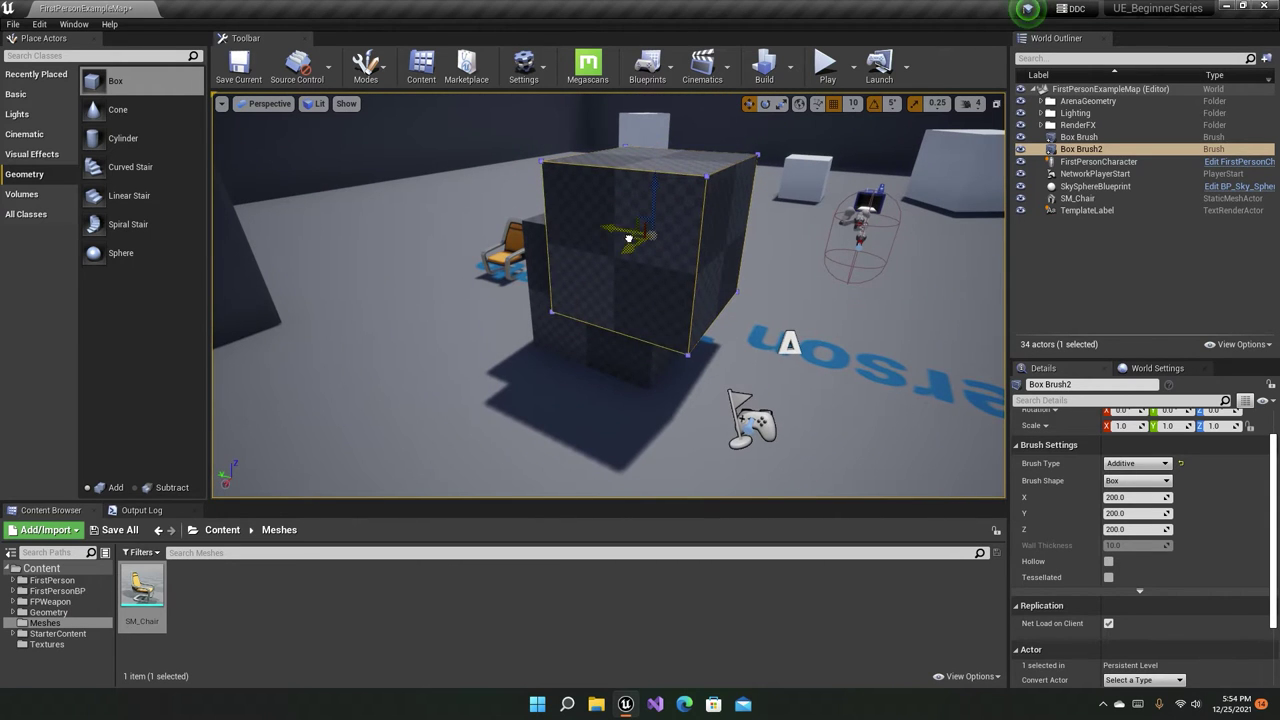
mouse_move(628, 238)
mouse_down()
mouse_move(829, 277)
mouse_move(837, 266)
mouse_move(603, 245)
mouse_up()
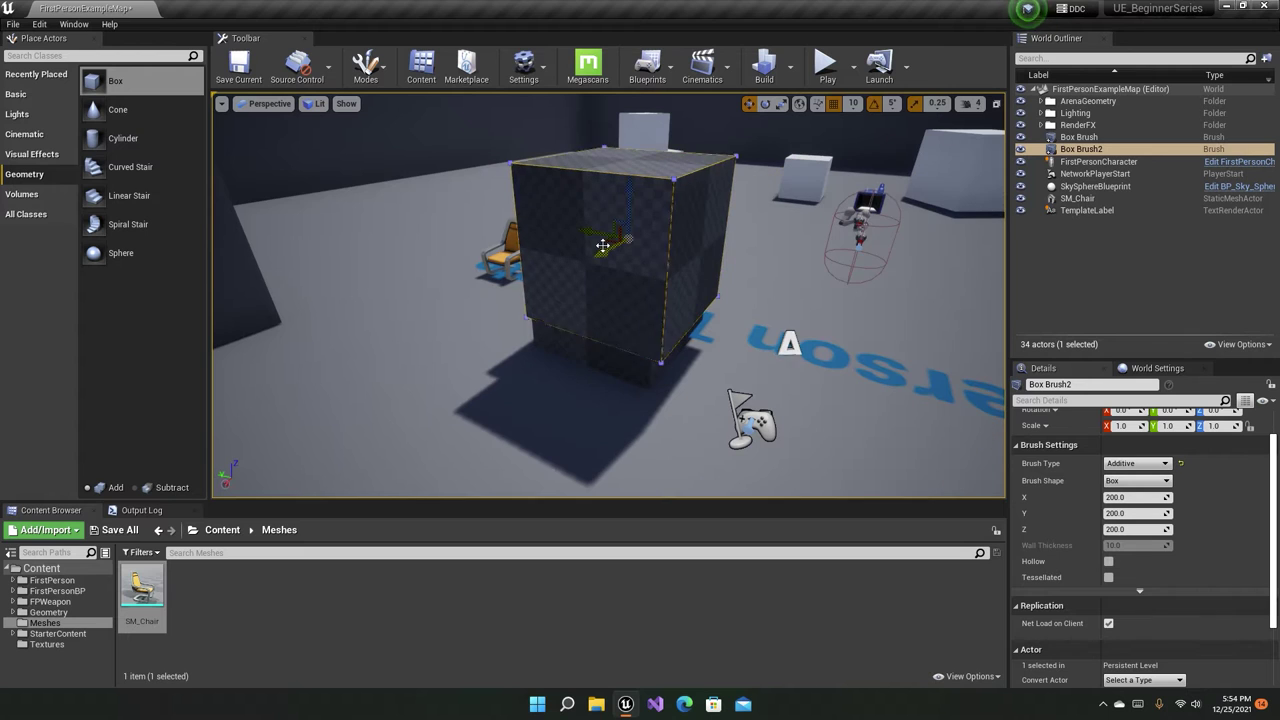
key(Delete)
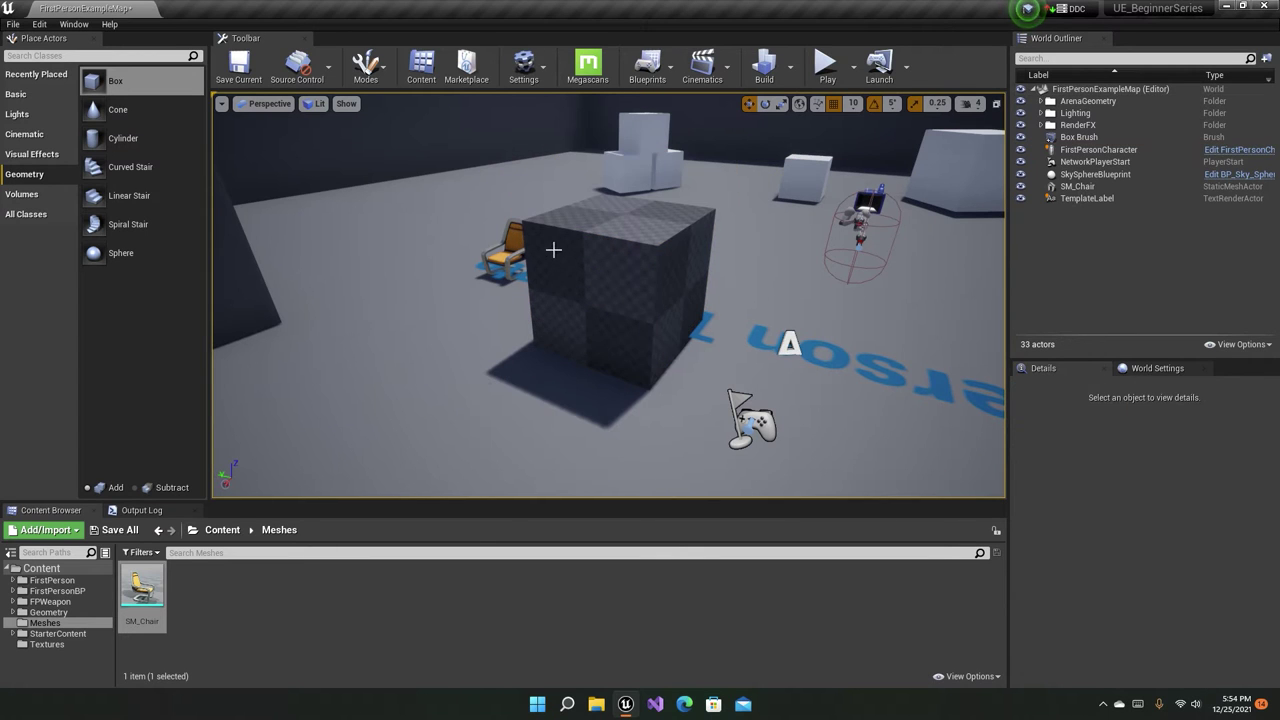
Place a new box brush above the cube and set its Brush Type to Subtractive.
drag(92, 80, 594, 200)
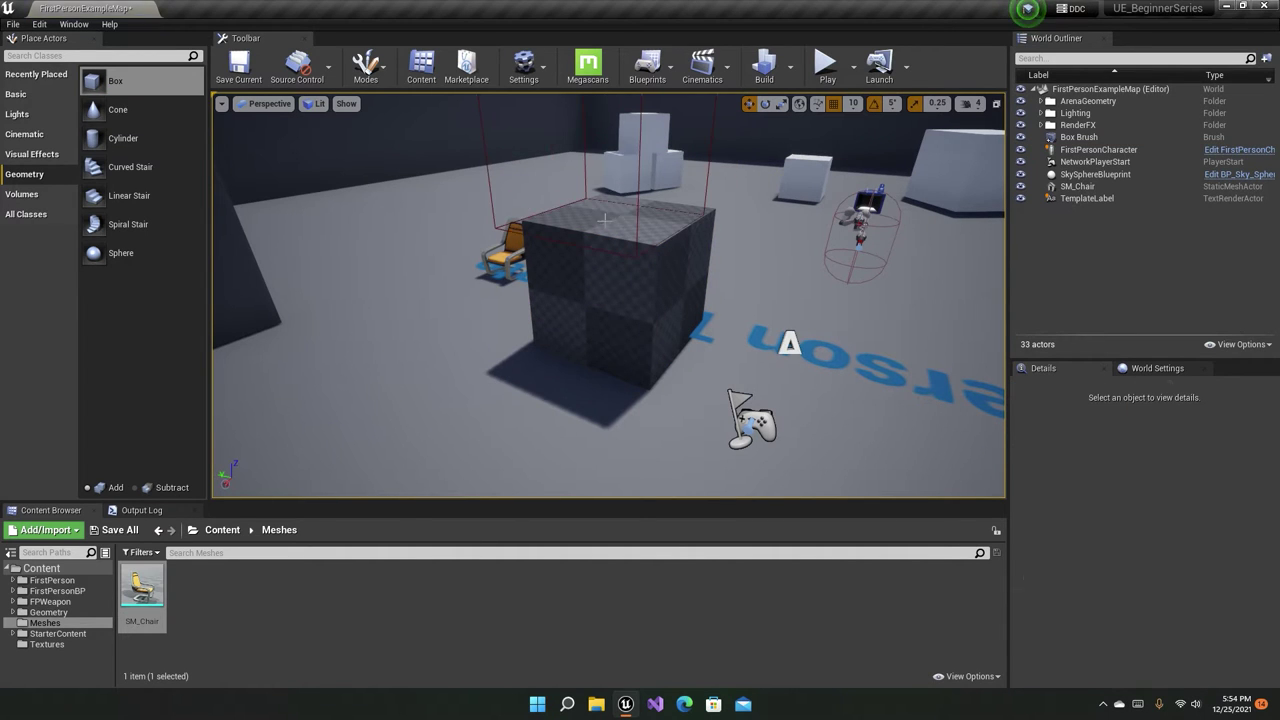
click(1137, 463)
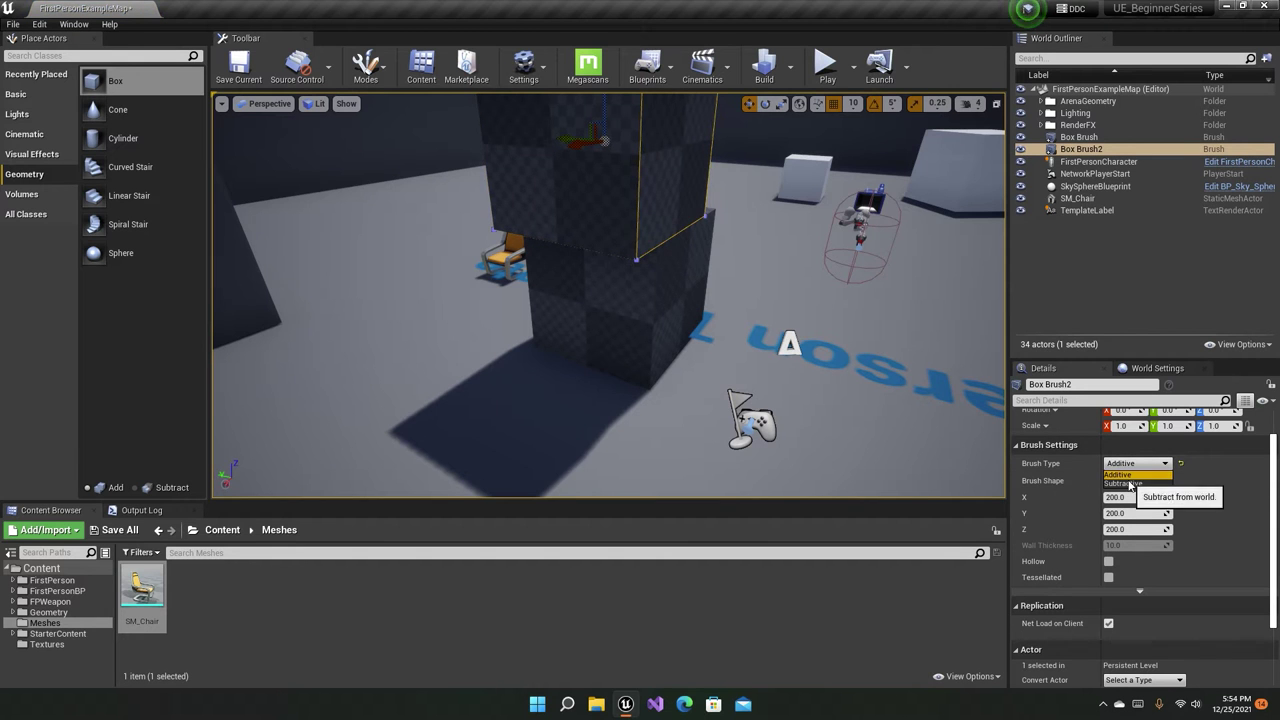
click(1140, 497)
right_drag(668, 309, 668, 309)
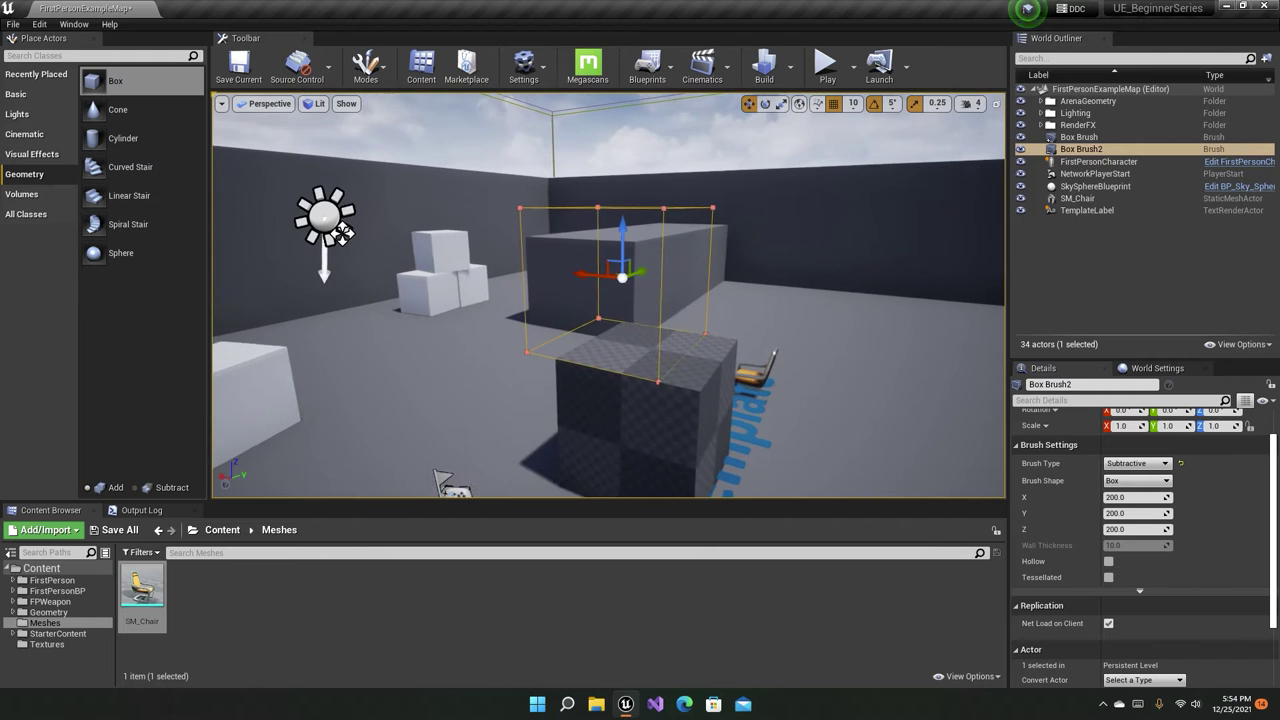
key(Escape)
right_drag(668, 309, 668, 309)
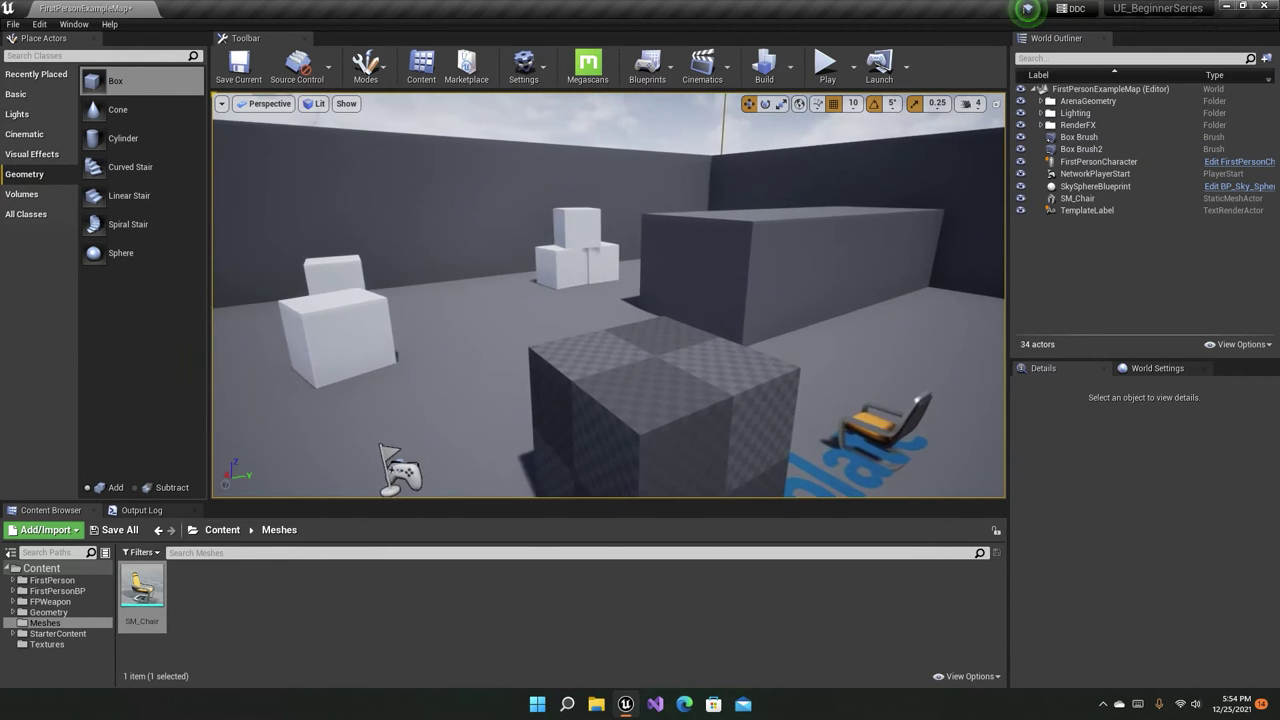
click(1086, 151)
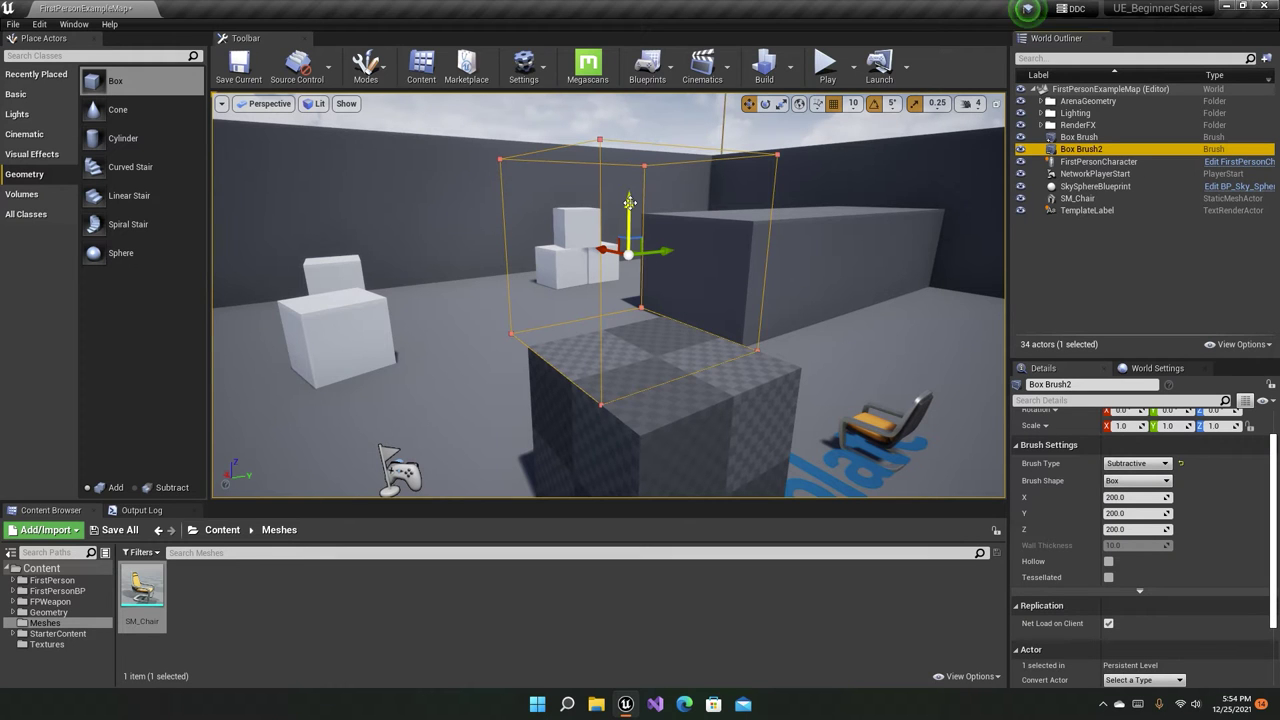
Move the subtractive box into the cube to carve a step.
right_drag(629, 203, 629, 203)
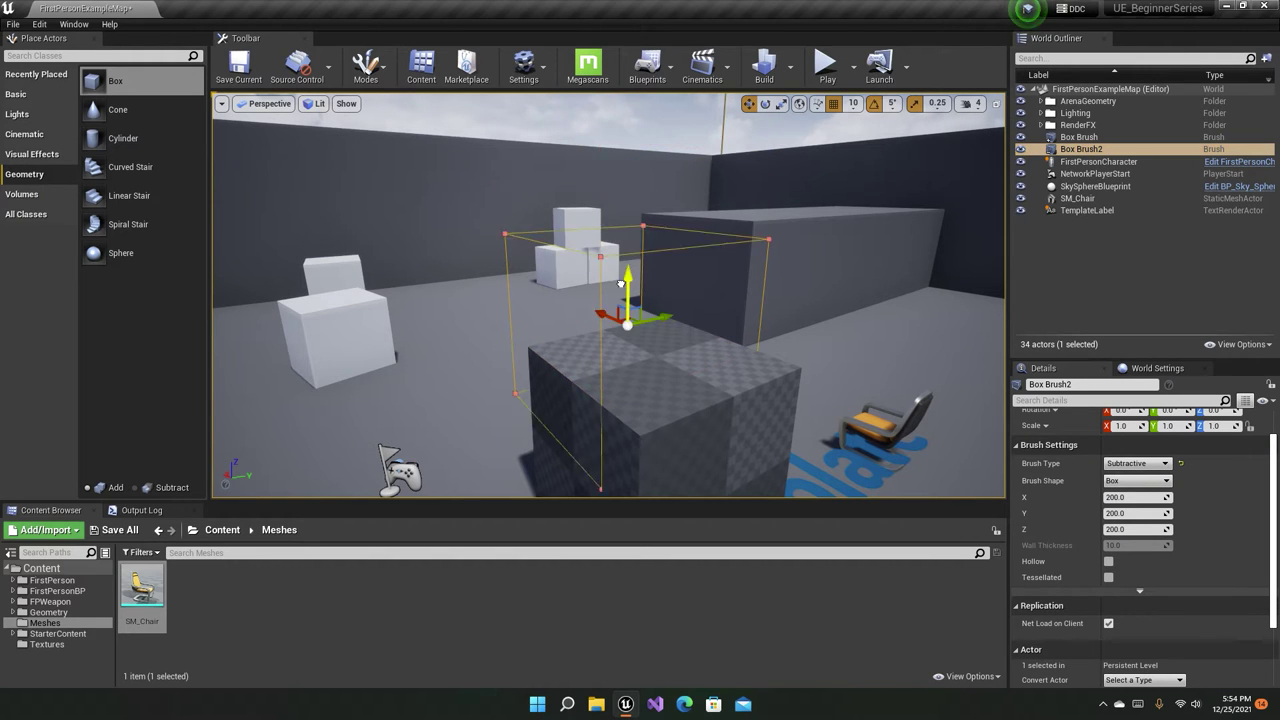
right_drag(628, 470, 628, 470)
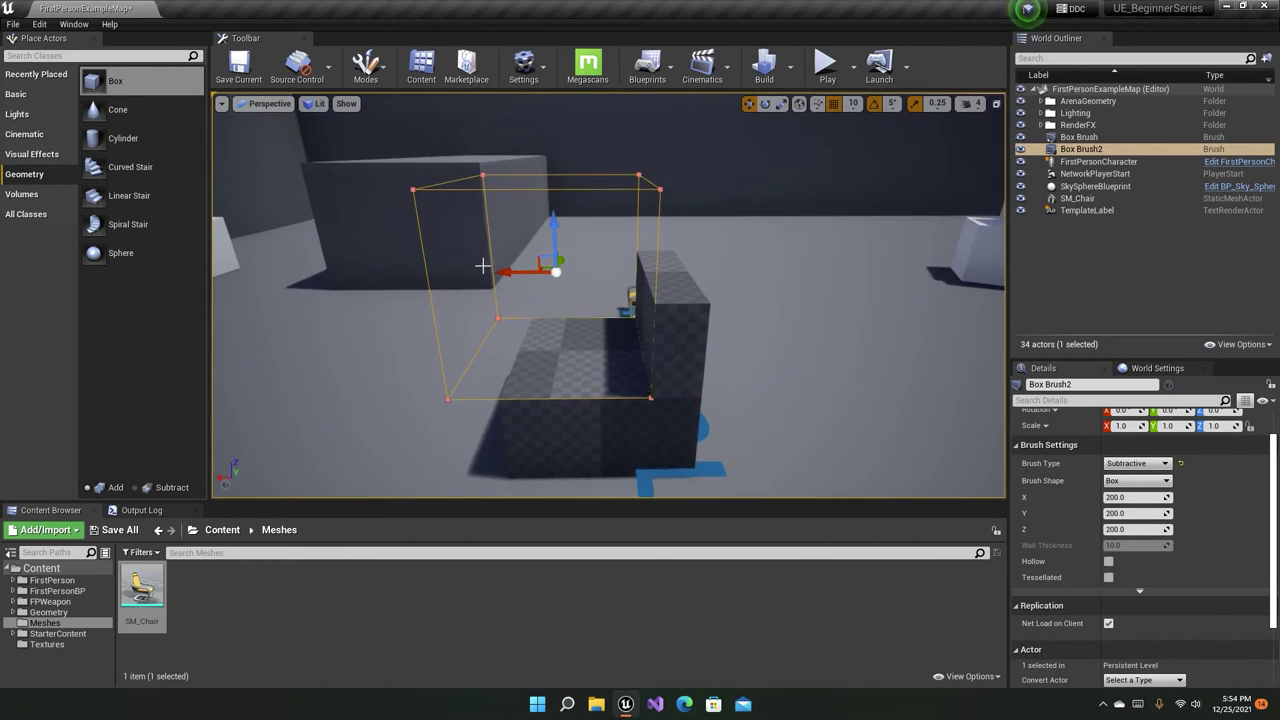
right_drag(760, 263, 658, 263)
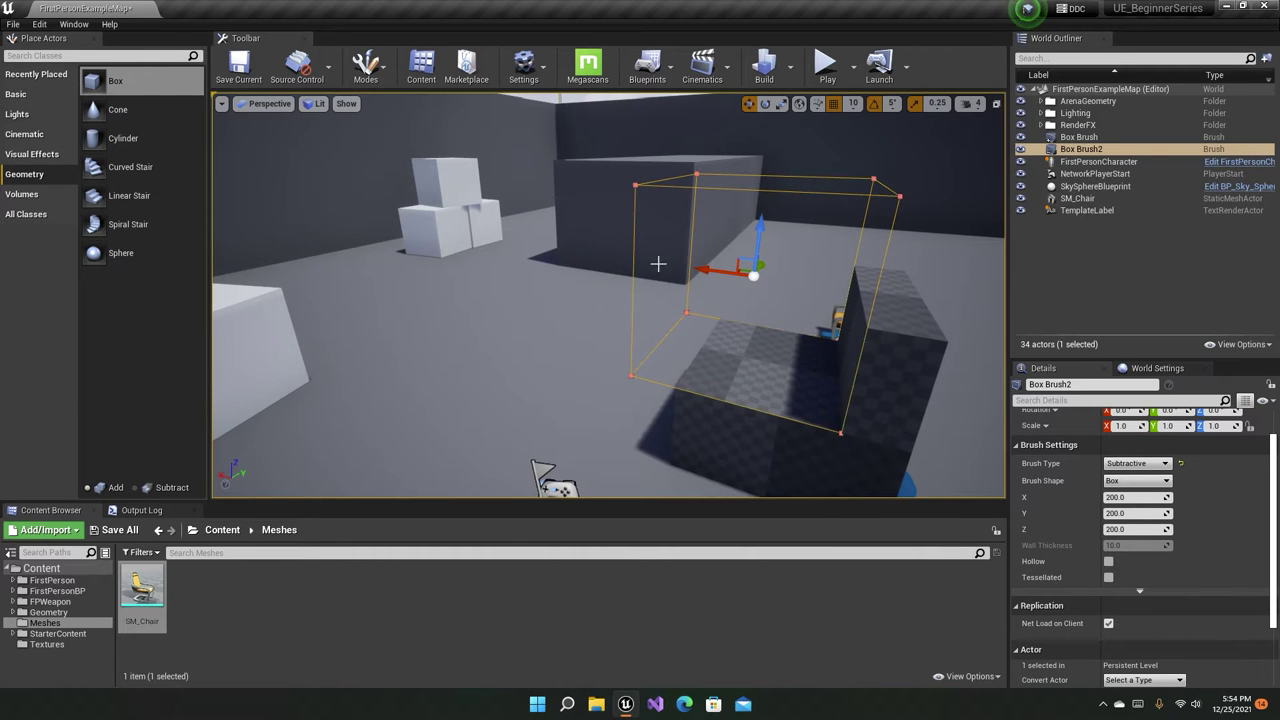
drag(708, 270, 515, 245)
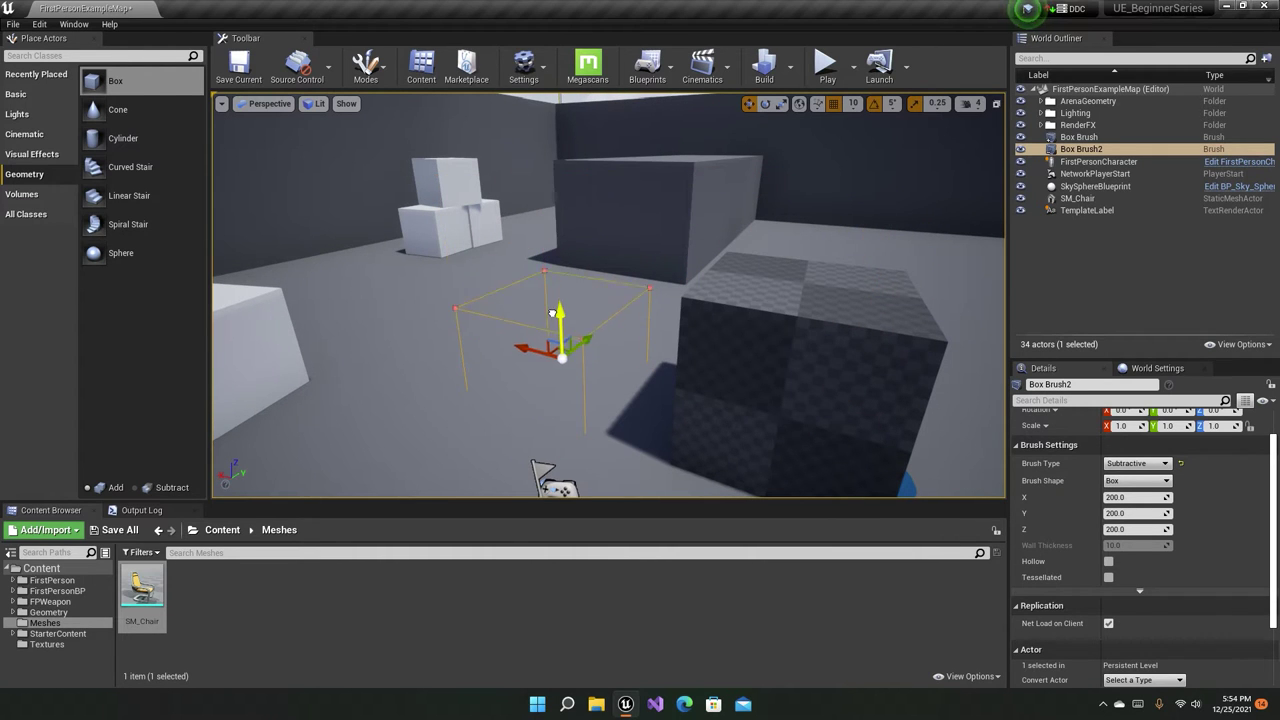
right_drag(550, 344, 520, 360)
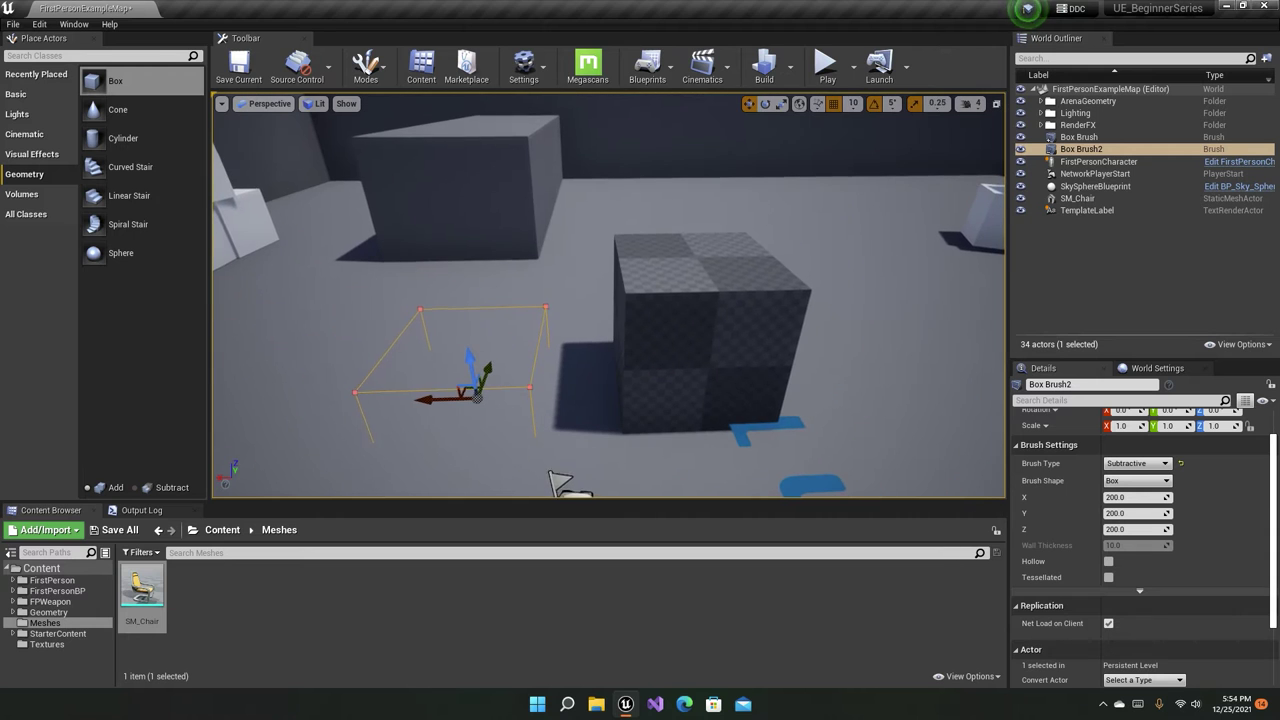
drag(459, 384, 592, 236)
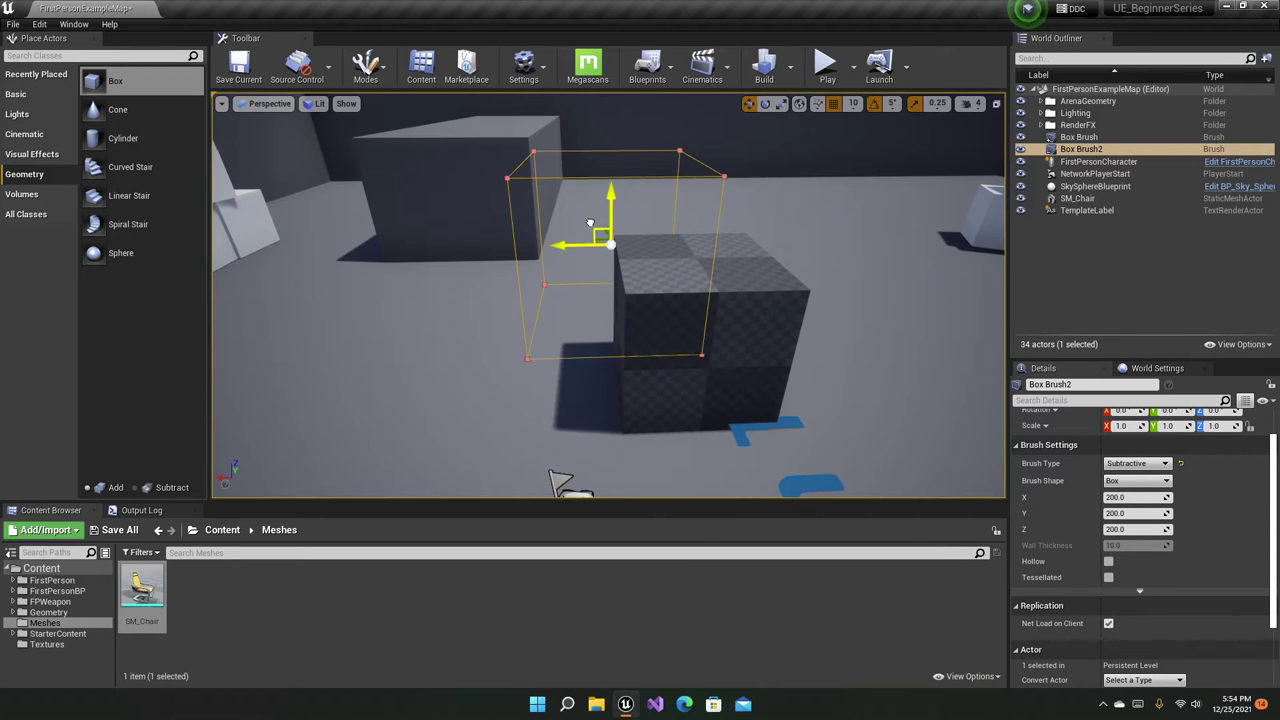
right_drag(592, 236, 560, 250)
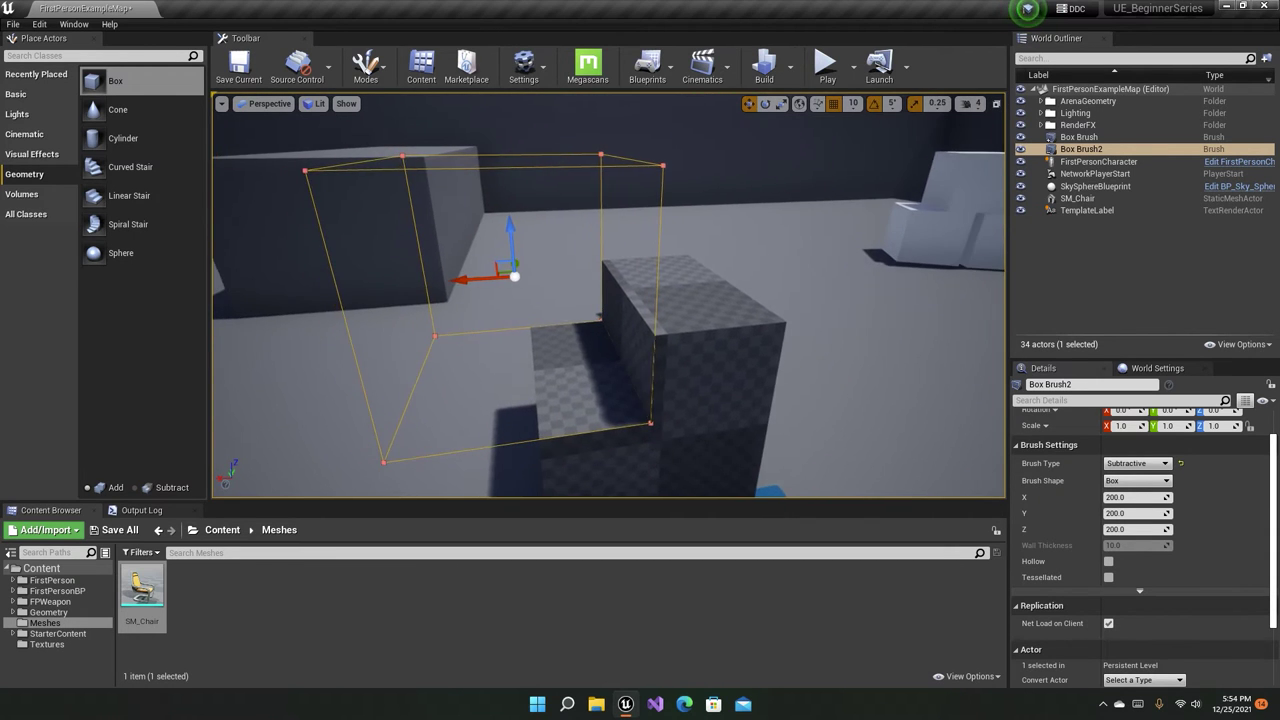
right_drag(520, 270, 499, 275)
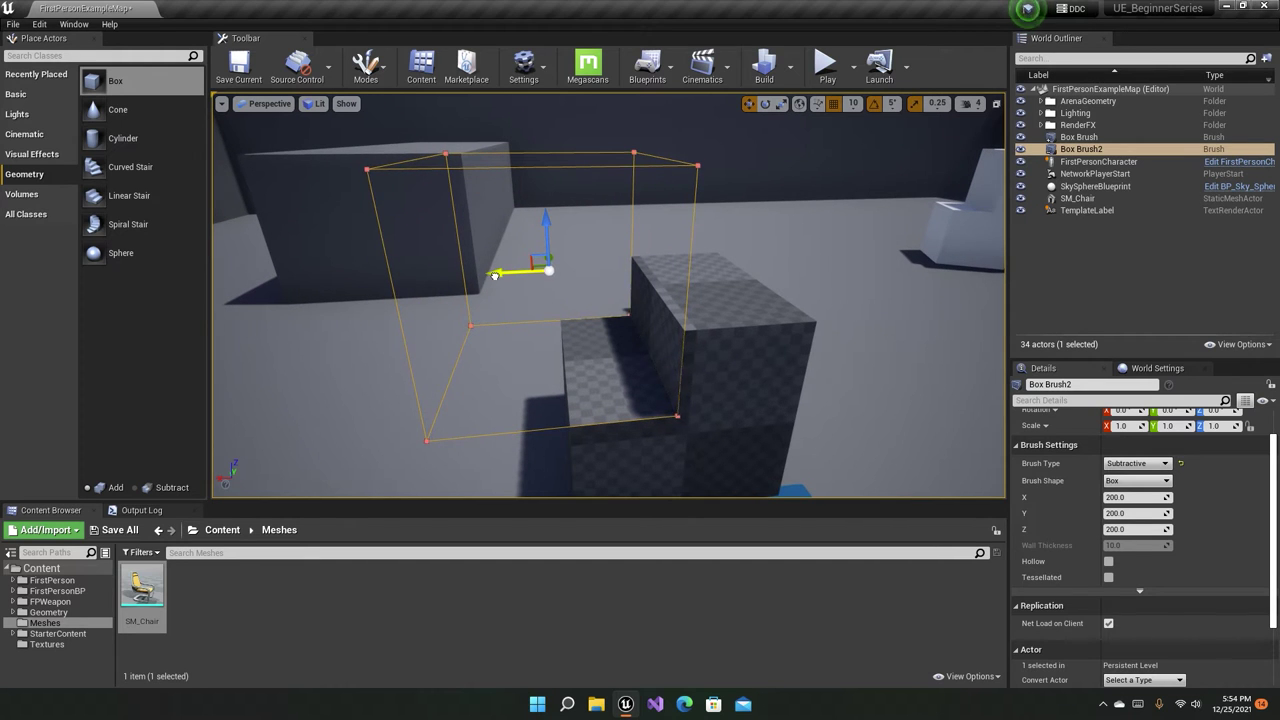
drag(495, 275, 511, 272)
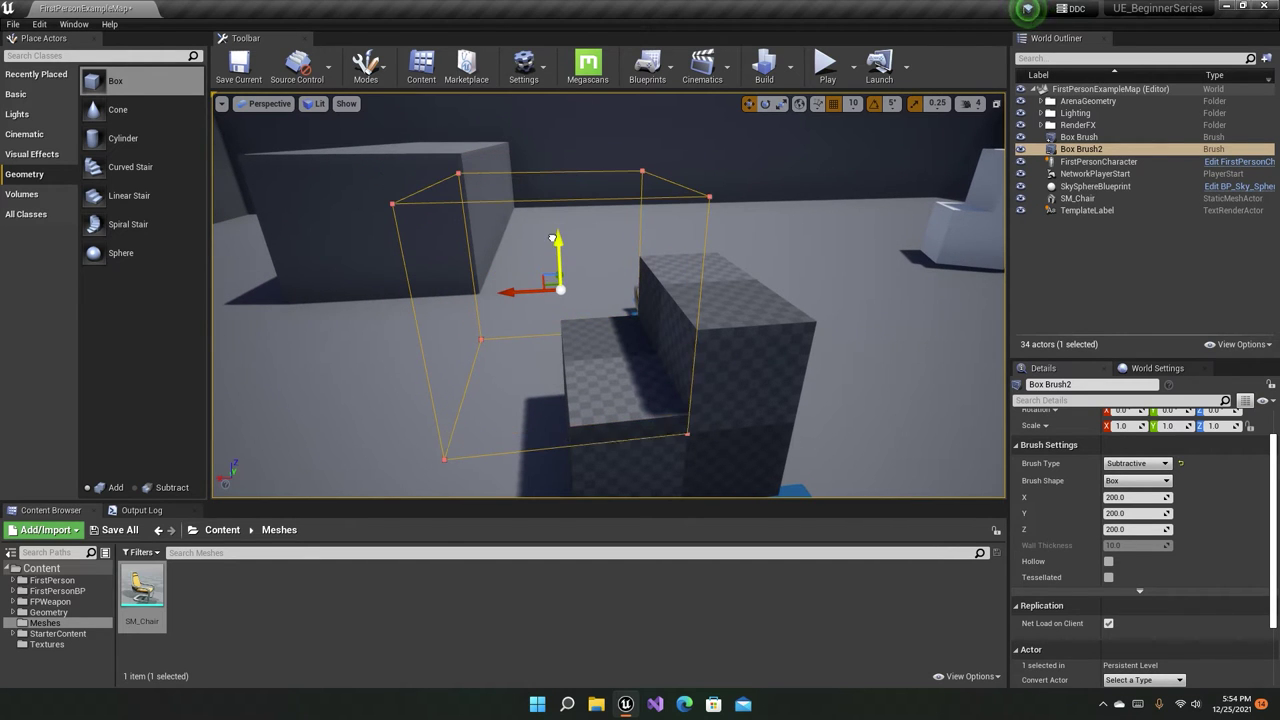
drag(553, 217, 555, 238)
Shift the cutter sideways and down, then undo those moves.
right_drag(695, 330, 777, 344)
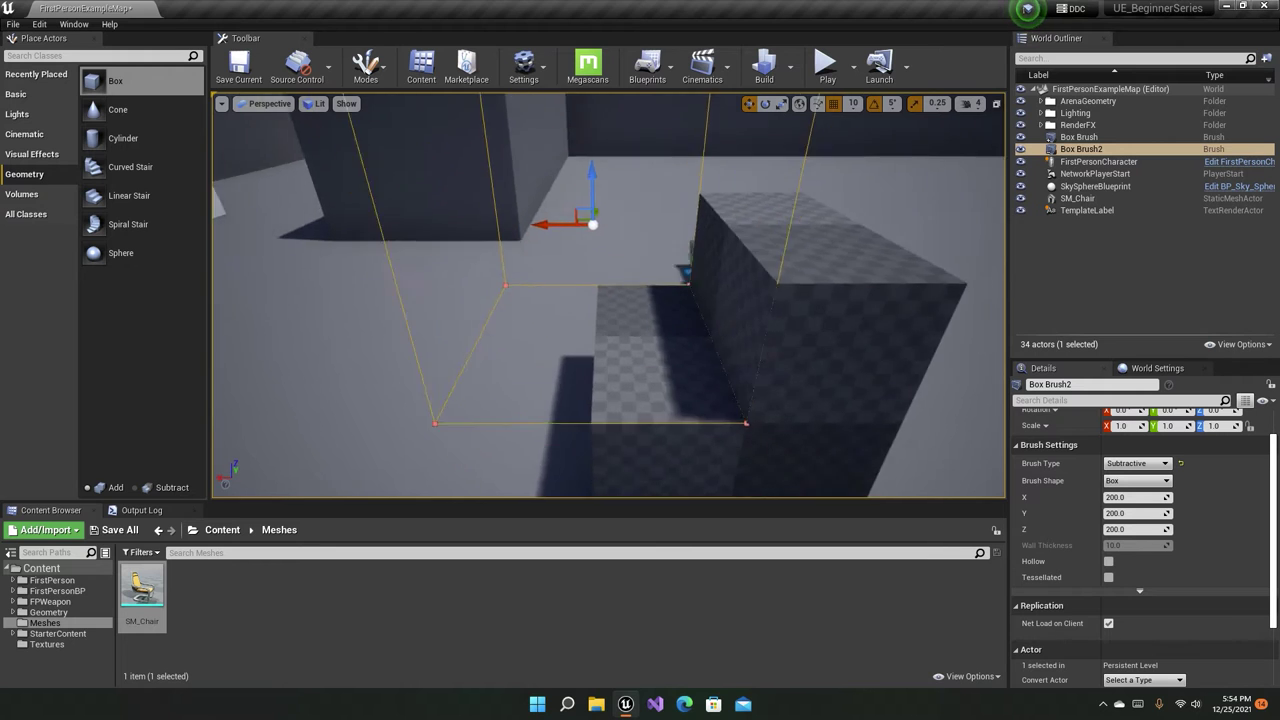
click(778, 343)
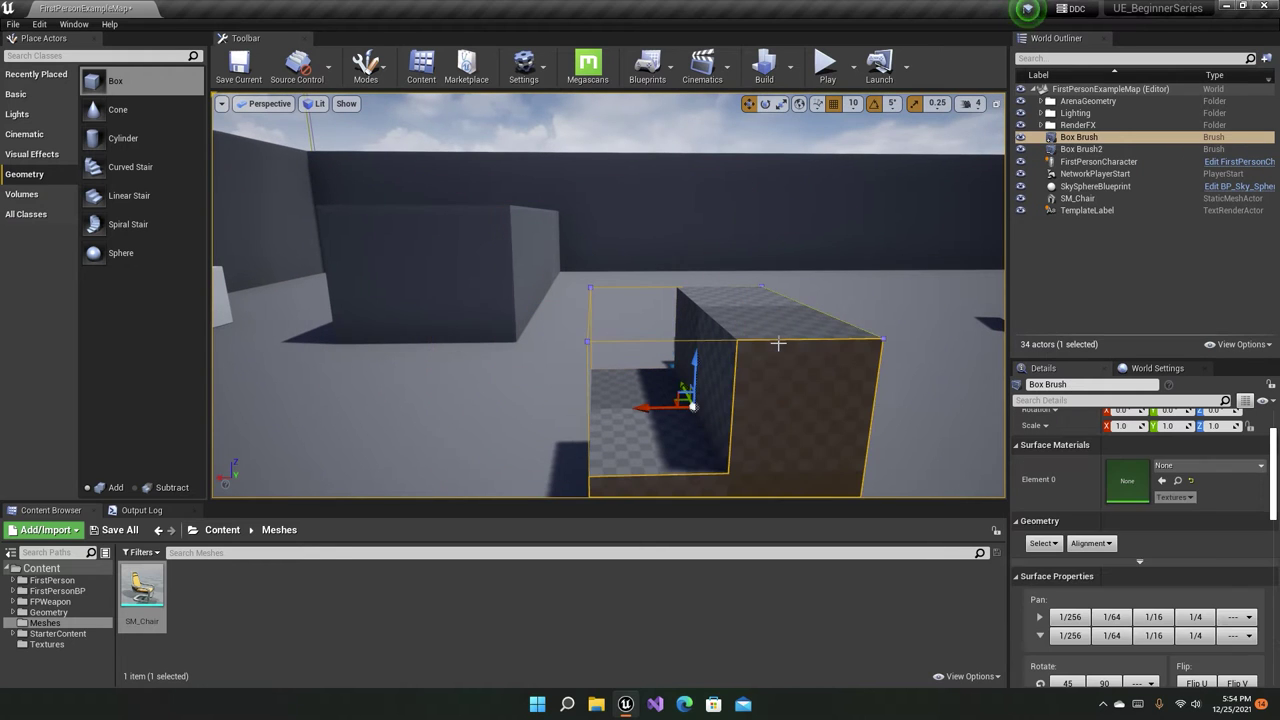
click(1076, 149)
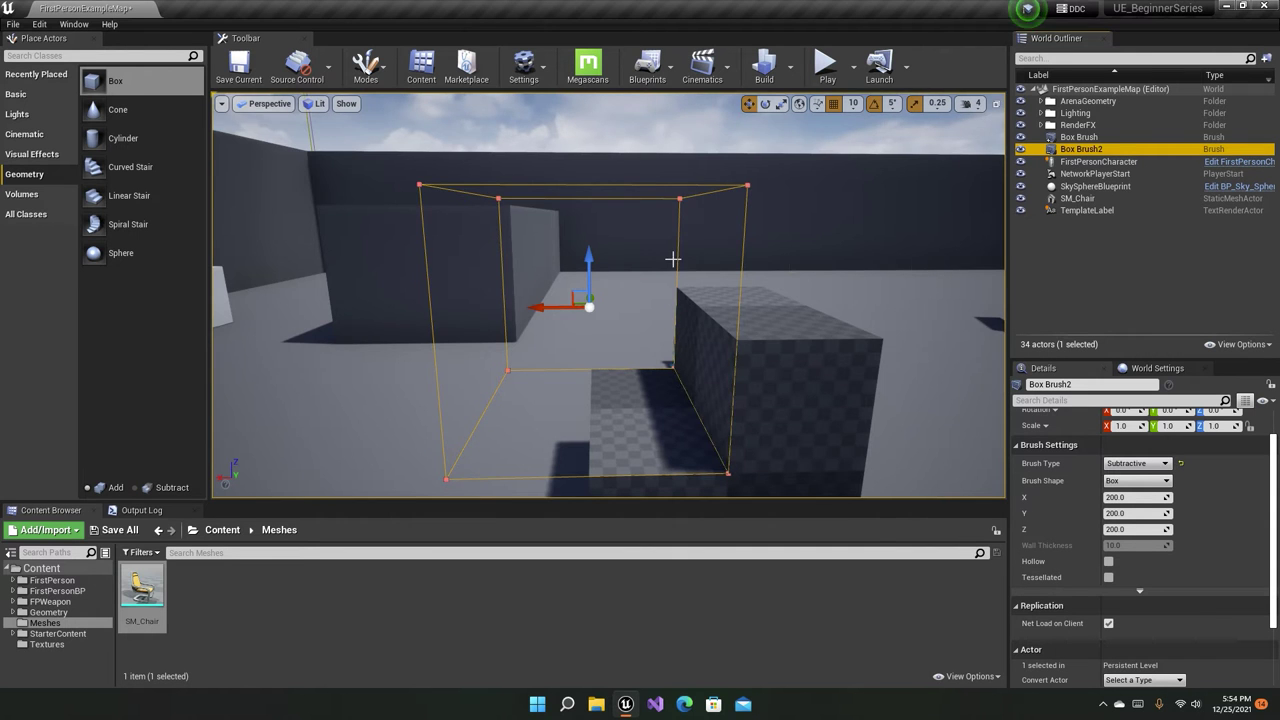
right_drag(674, 257, 674, 257)
key(f)
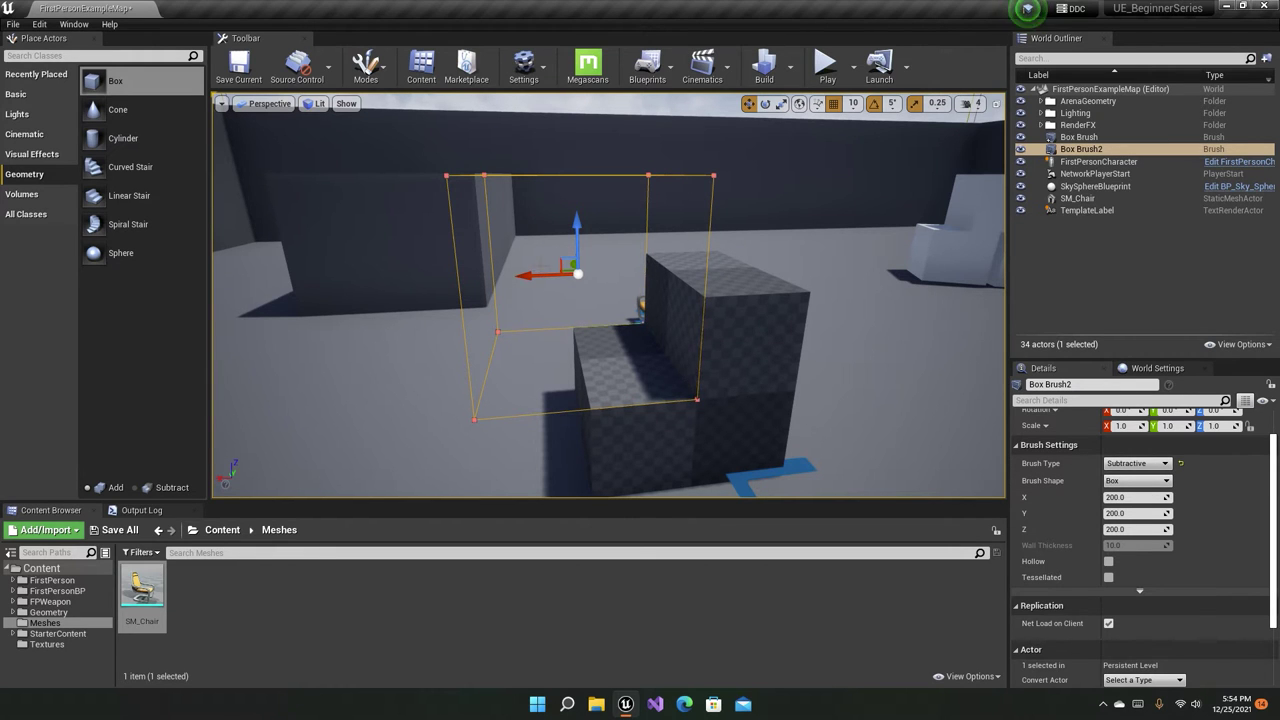
drag(527, 277, 584, 276)
mouse_move(632, 218)
mouse_down()
mouse_move(632, 300)
mouse_move(674, 246)
mouse_up()
key(ctrl+z)
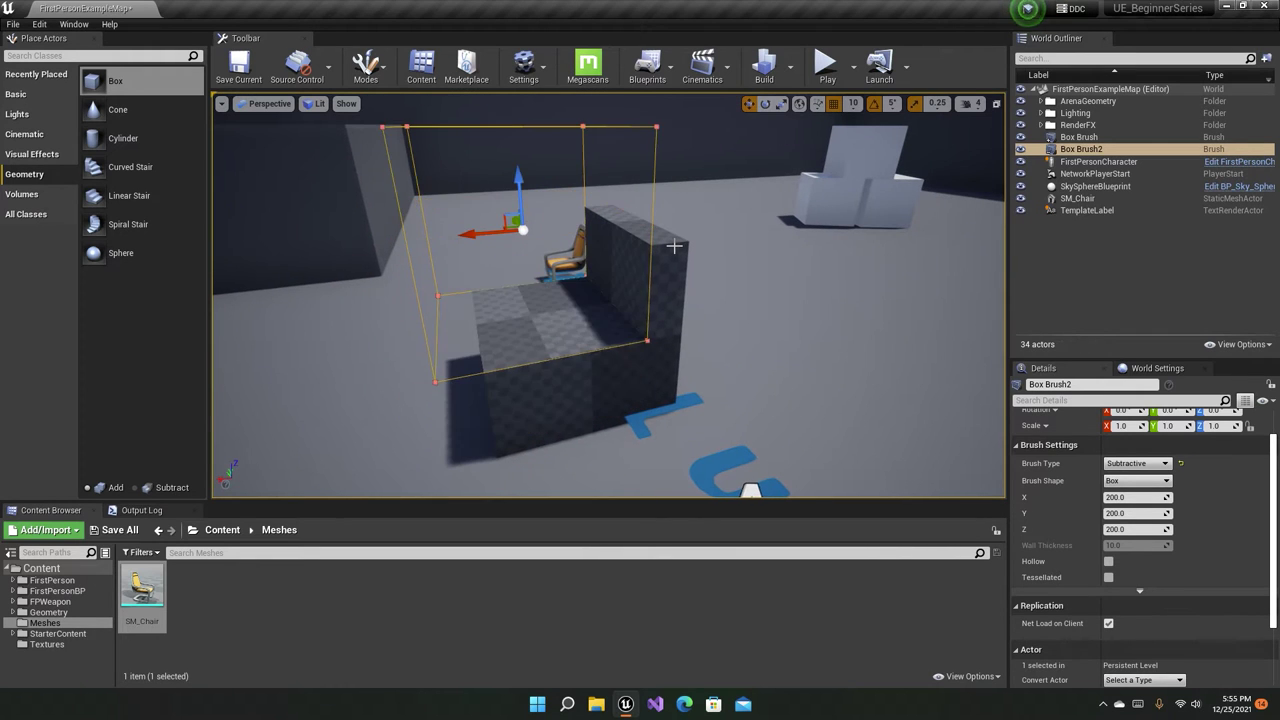
key(ctrl+z)
Undo the cutter and scale the checkered cube into a 5.75 x 0.25 x 5.75 wall.
key(ctrl+z)
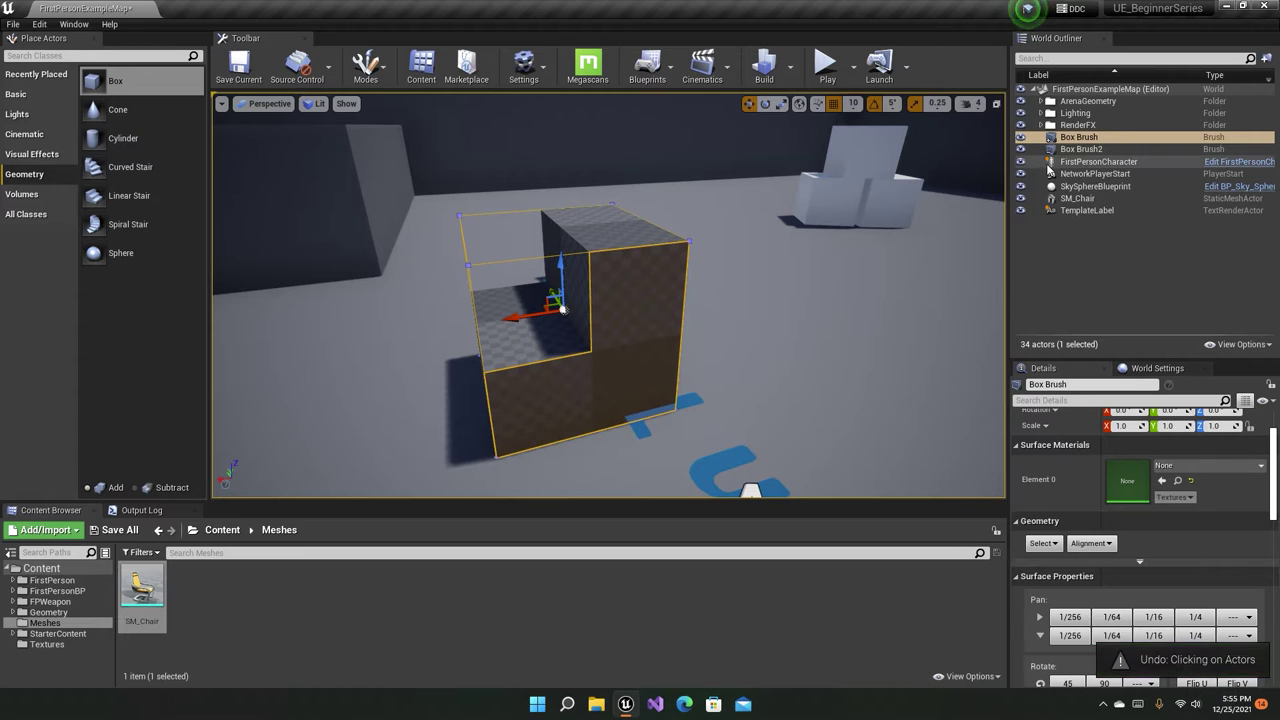
key(ctrl+z)
key(ctrl+z)
key(ctrl+z)
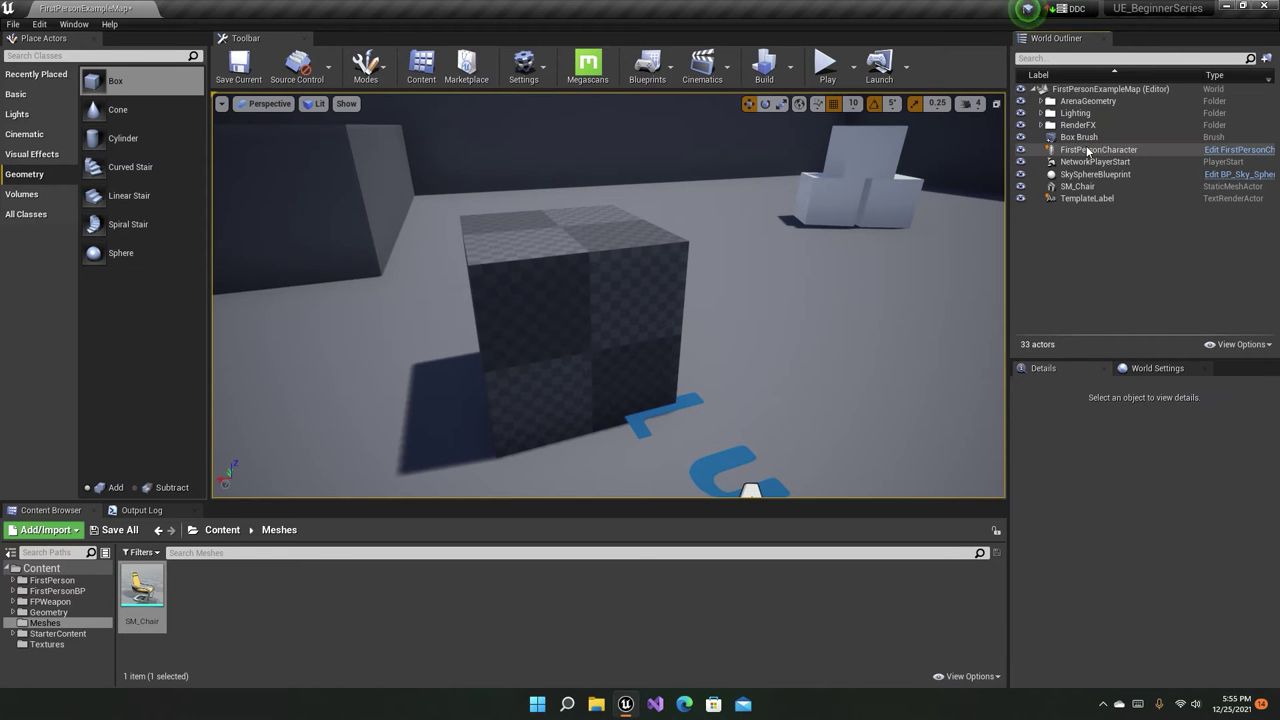
alt+drag(700, 300, 683, 263)
click(660, 270)
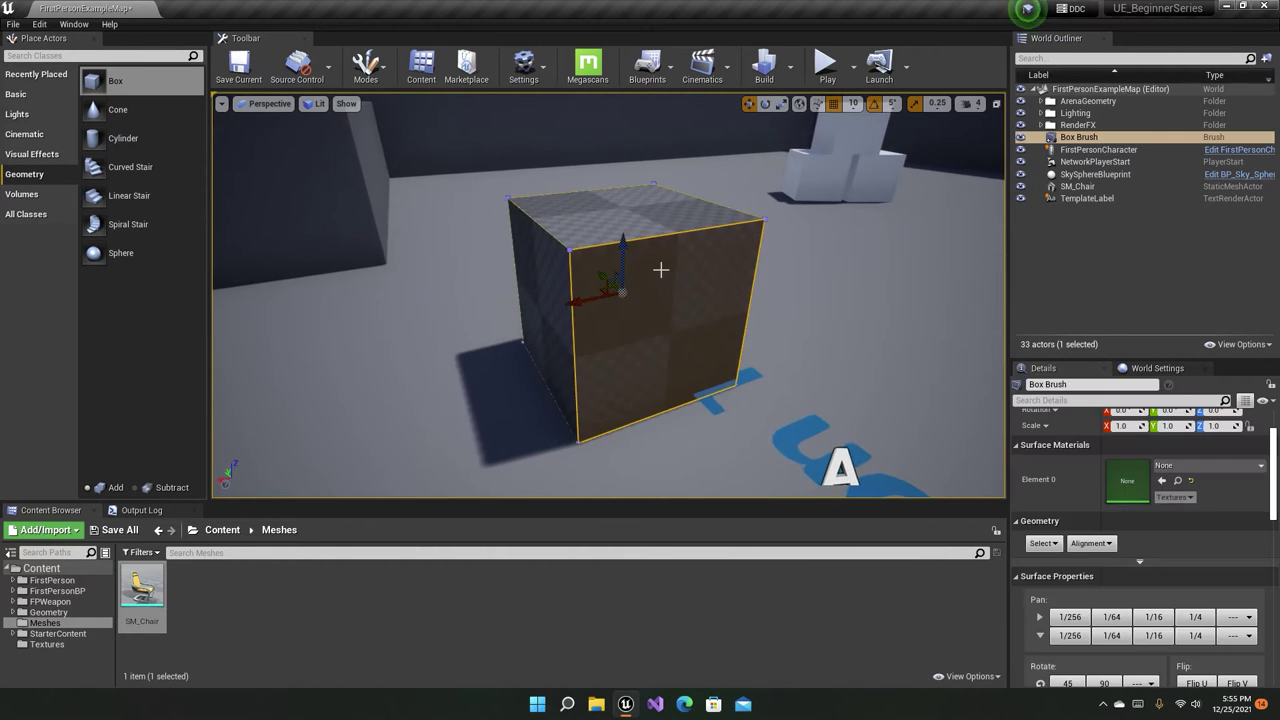
key(r)
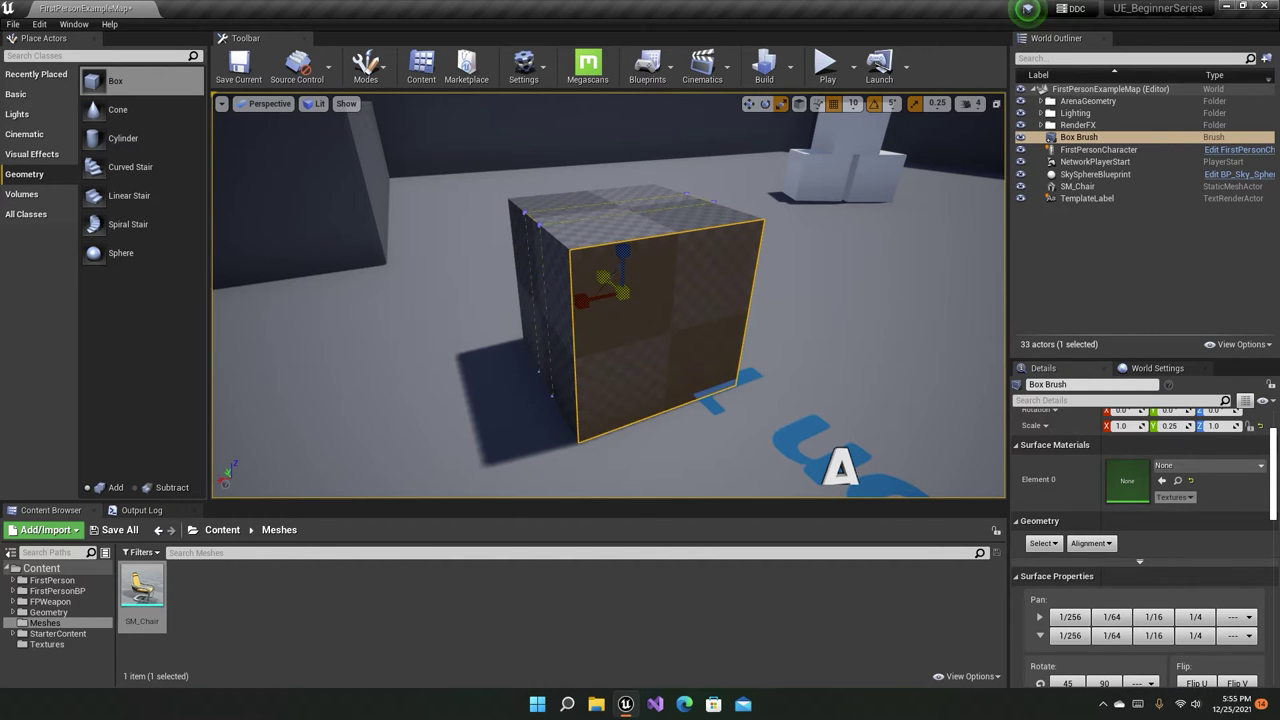
alt+drag(683, 263, 640, 300)
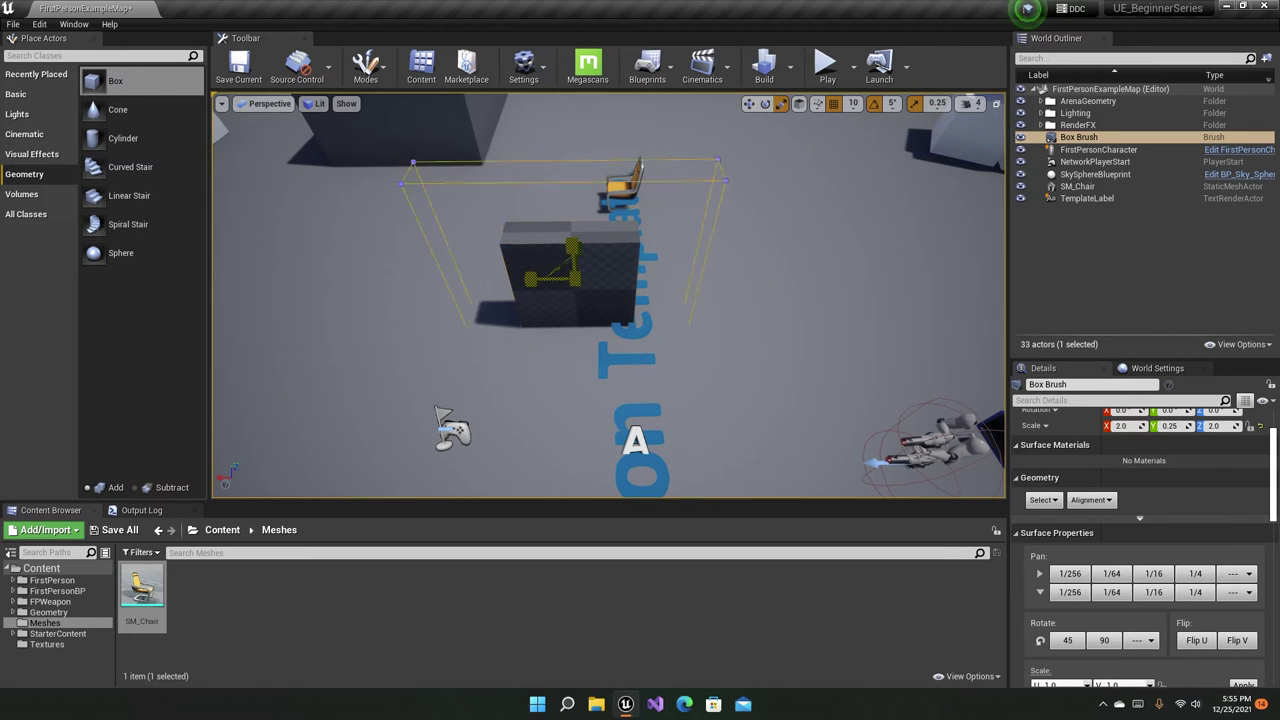
drag(552, 262, 590, 278)
key(f)
Place a new additive box brush beside the wall.
key(w)
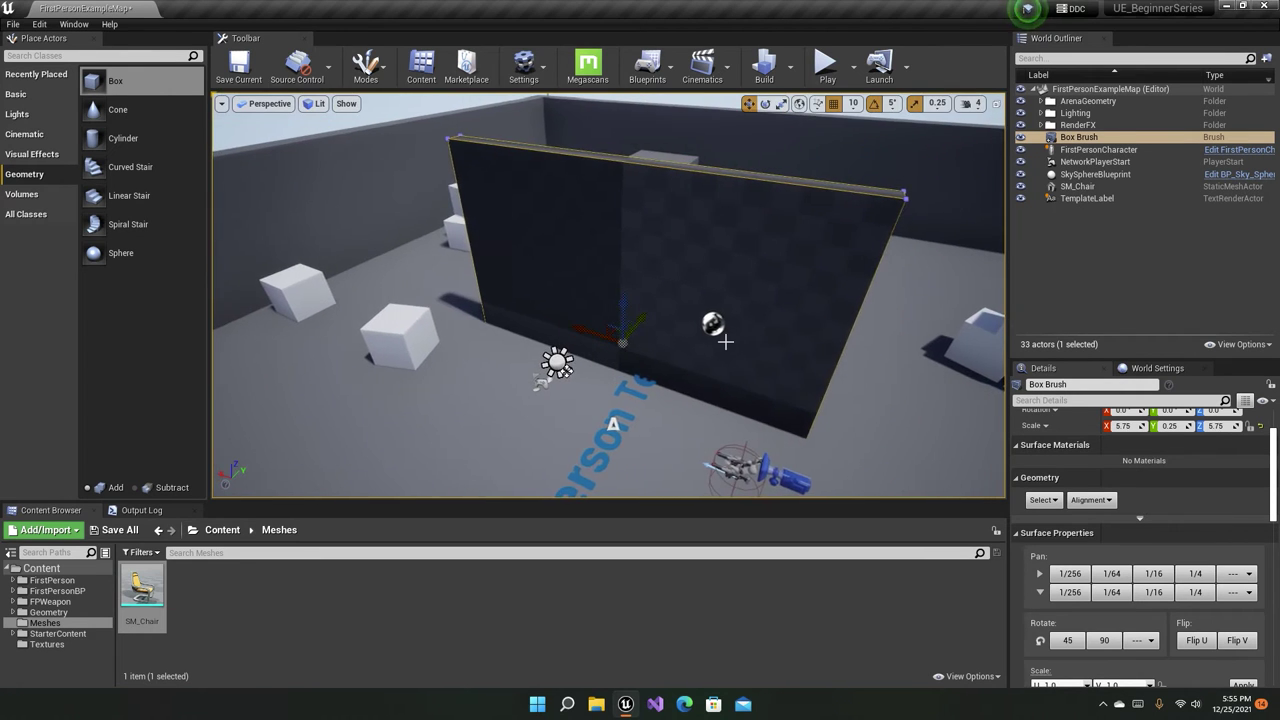
scroll(725, 341, up, 4)
scroll(725, 341, up, 4)
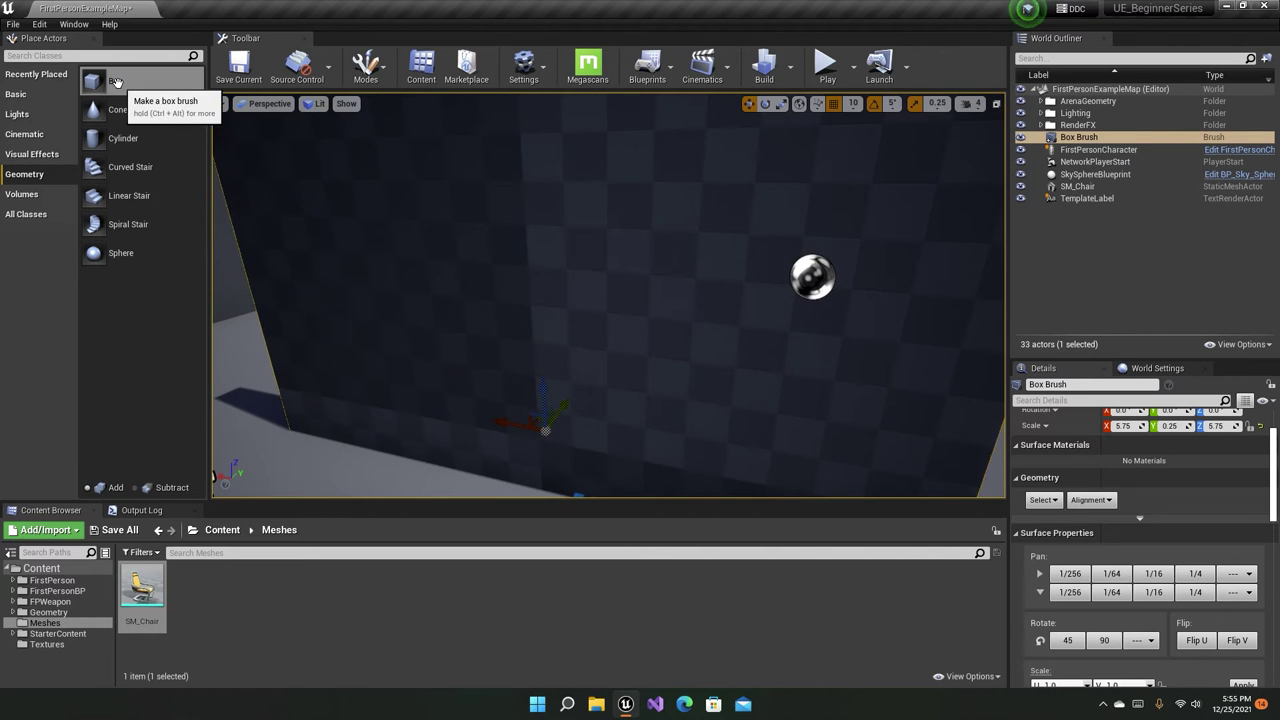
drag(116, 82, 508, 400)
key(f)
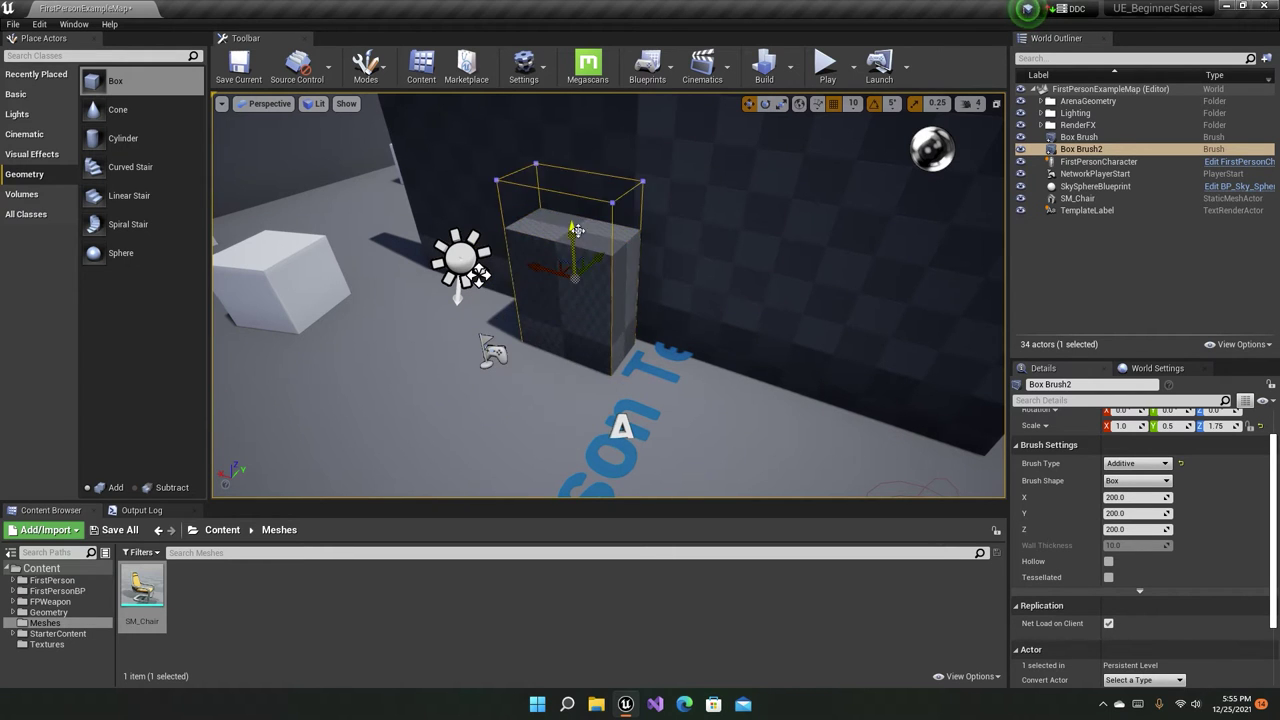
Set Box Brush2 to Subtractive to cut a doorway, then orbit to inspect the opening.
mouse_move(577, 230)
alt+mouse_down()
mouse_move(570, 298)
mouse_move(615, 297)
alt+mouse_up()
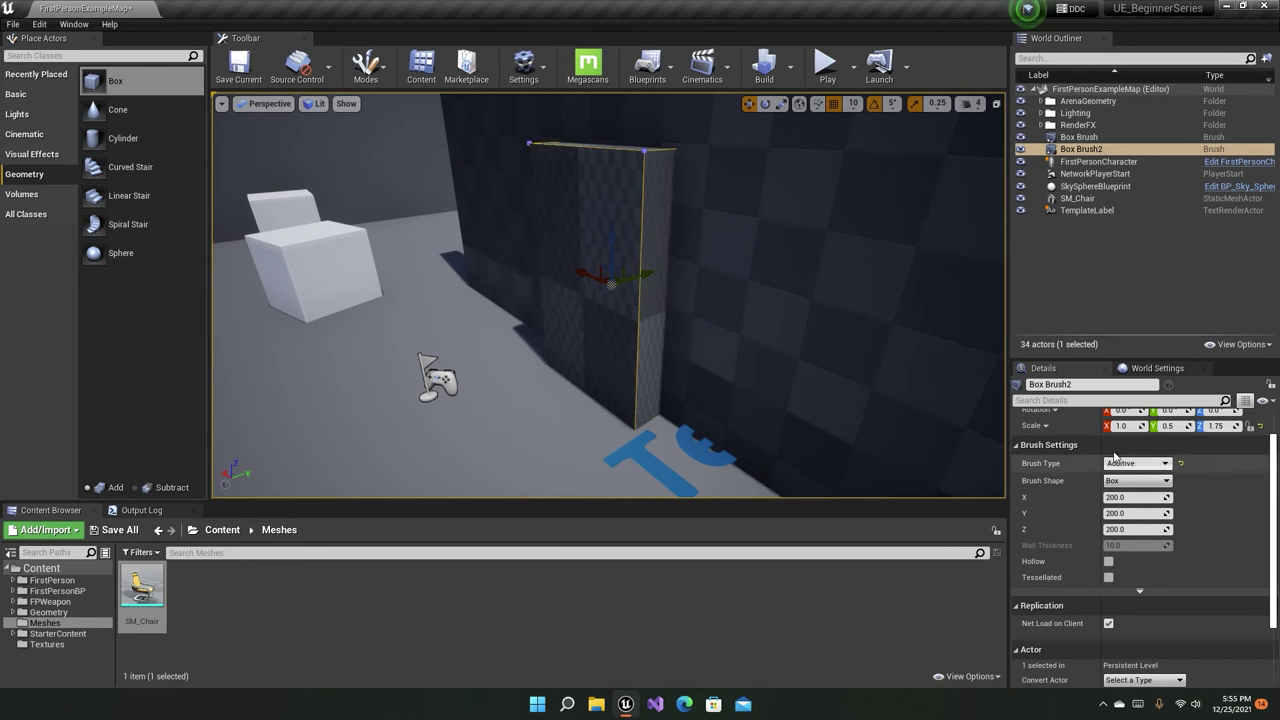
click(1123, 483)
alt+drag(946, 443, 880, 445)
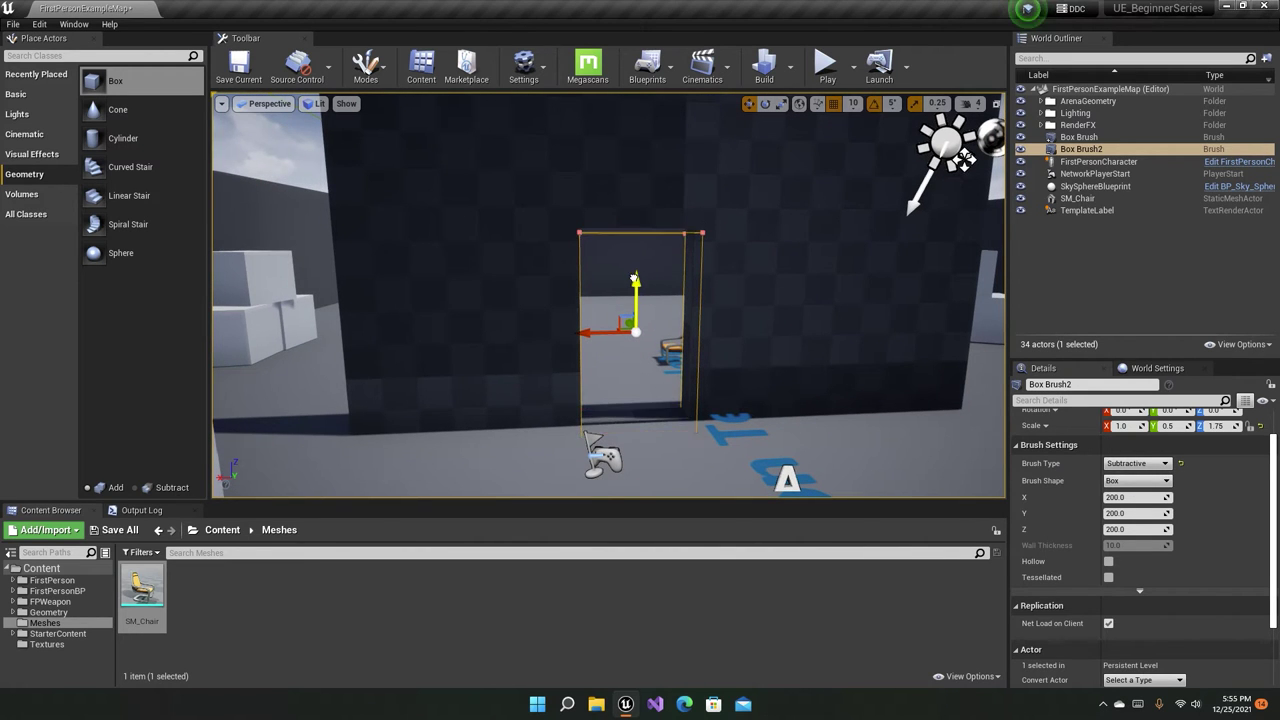
click(697, 306)
mouse_move(697, 306)
alt+mouse_down()
mouse_move(640, 310)
mouse_move(700, 306)
alt+mouse_up()
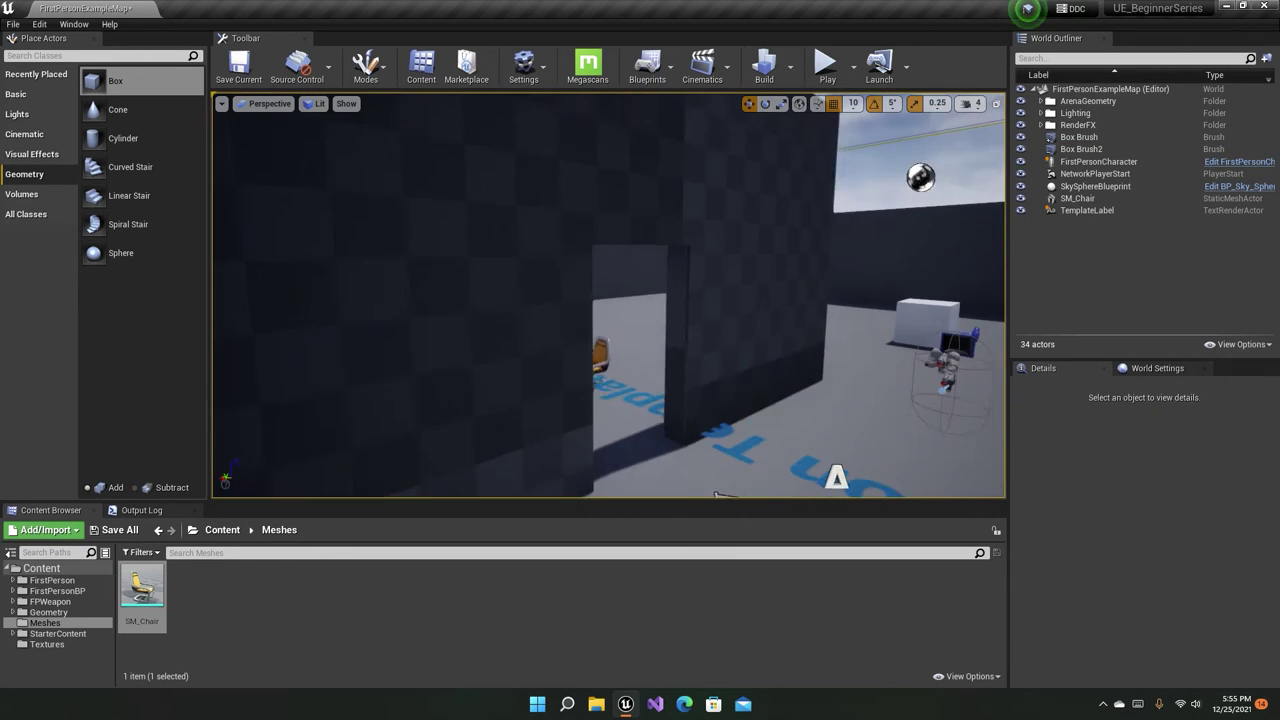
alt+drag(714, 493, 705, 420)
click(1072, 149)
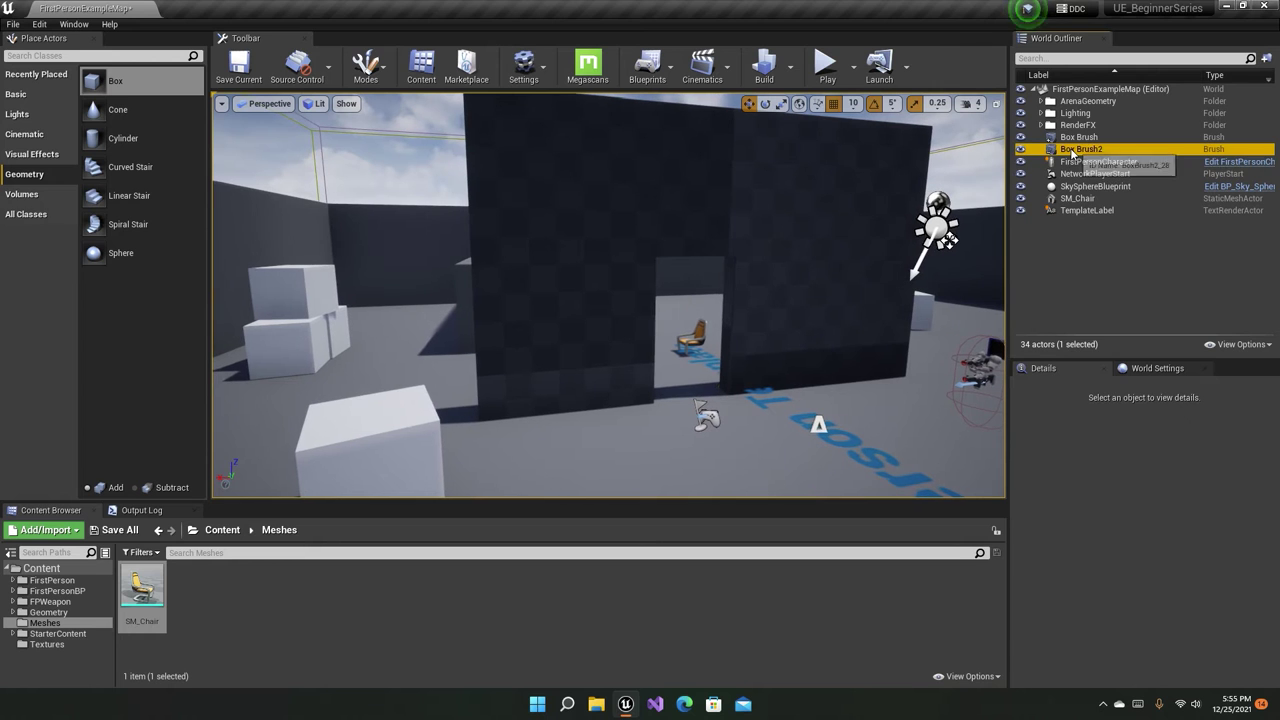
alt+drag(450, 237, 622, 201)
Place a test box brush in the level, then delete it.
click(608, 206)
key(ctrl+z)
click(622, 201)
key(ctrl+z)
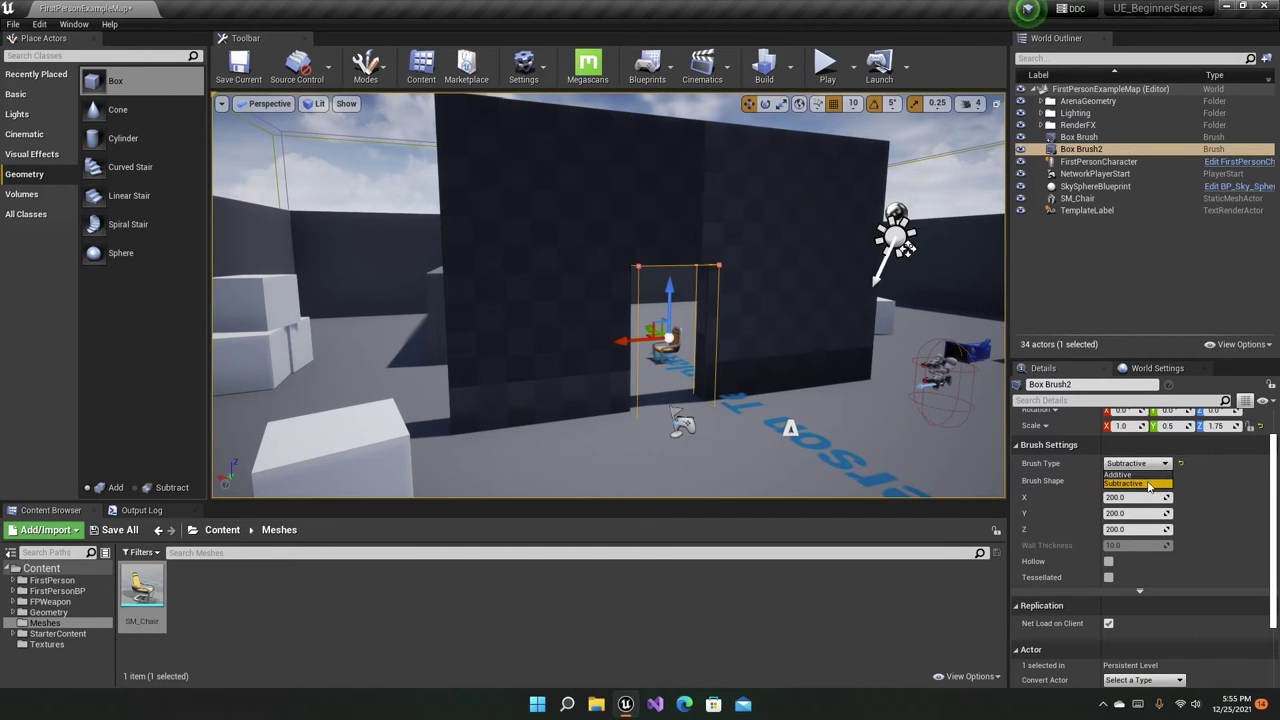
click(163, 410)
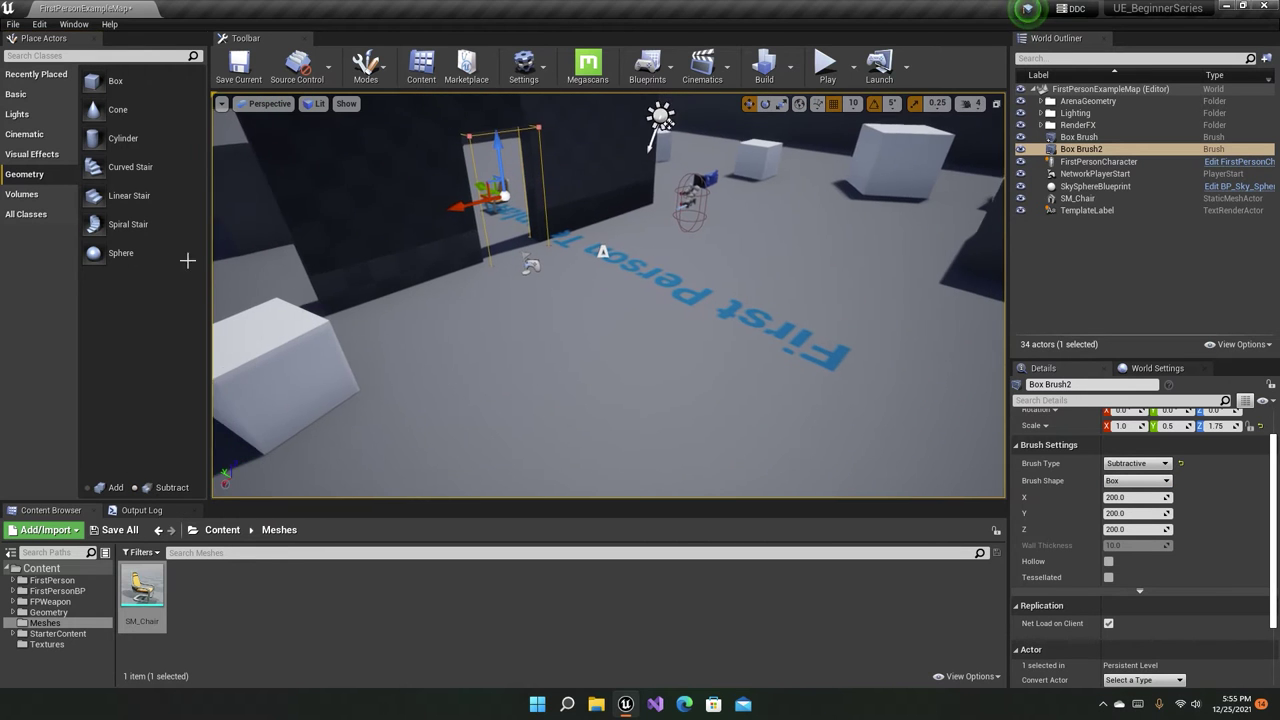
drag(115, 80, 683, 348)
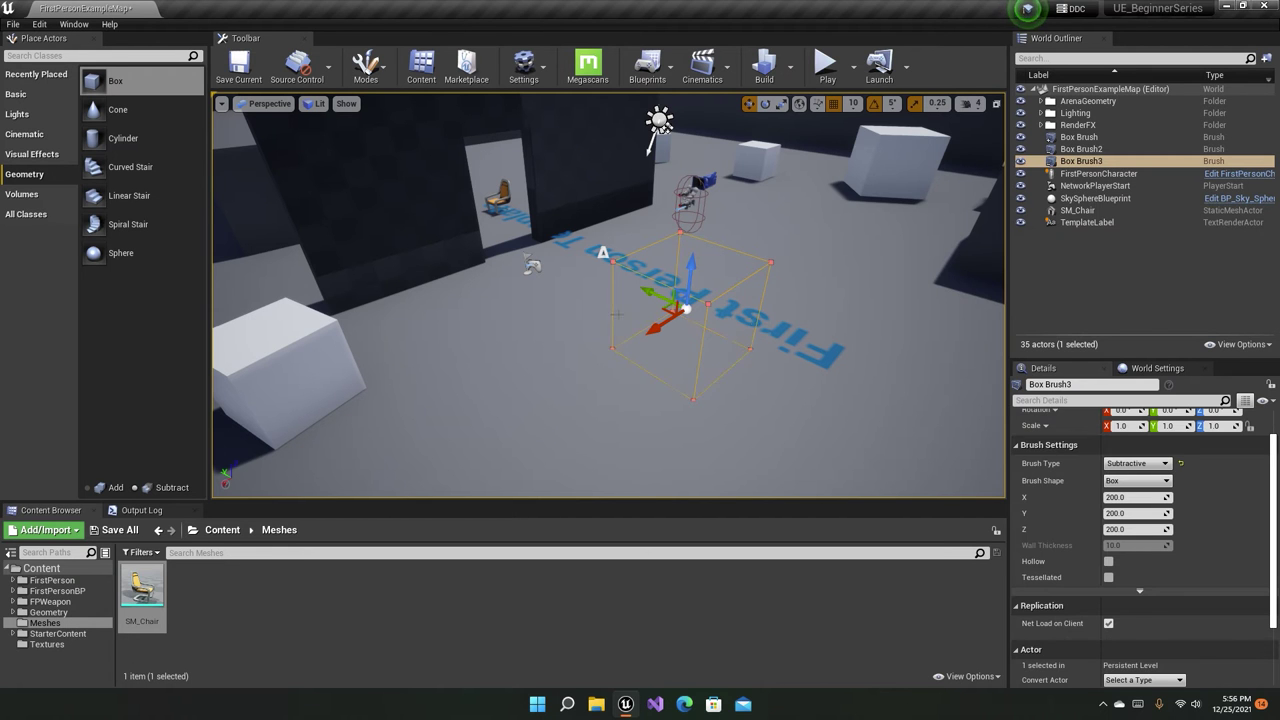
key(Delete)
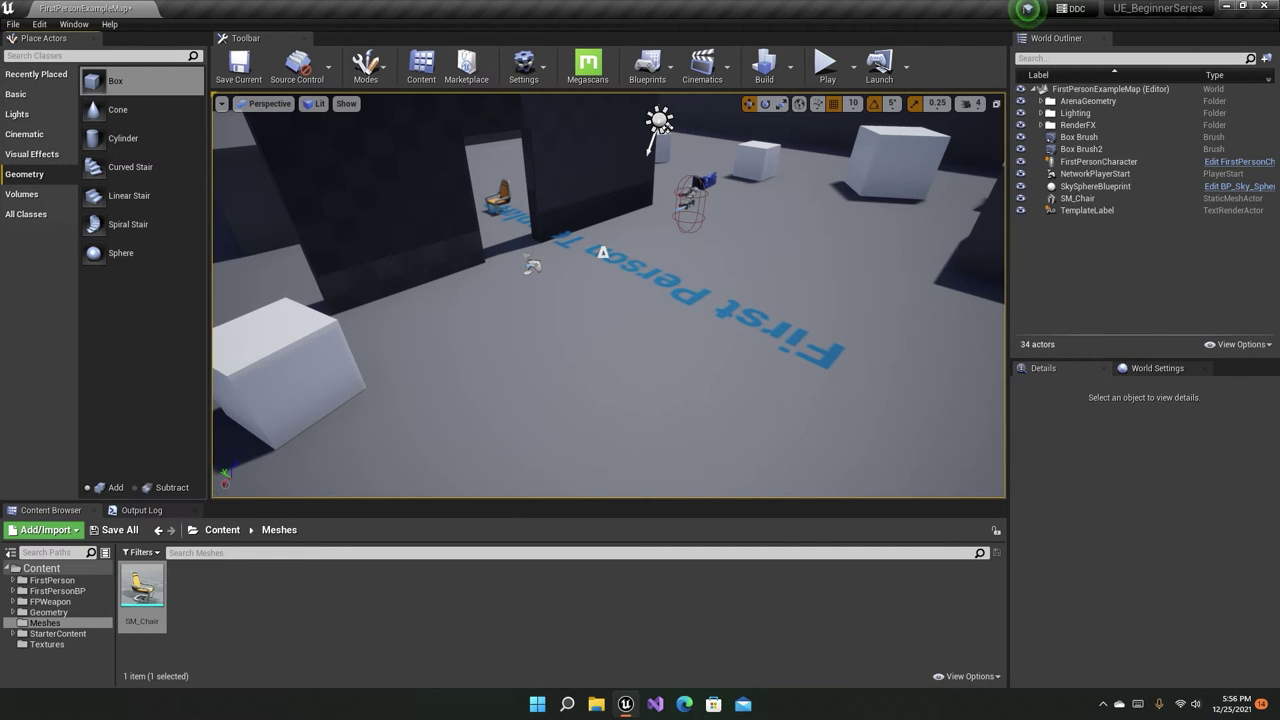
Select Box Brush and Box Brush2 in the World Outliner and delete both.
click(1076, 137)
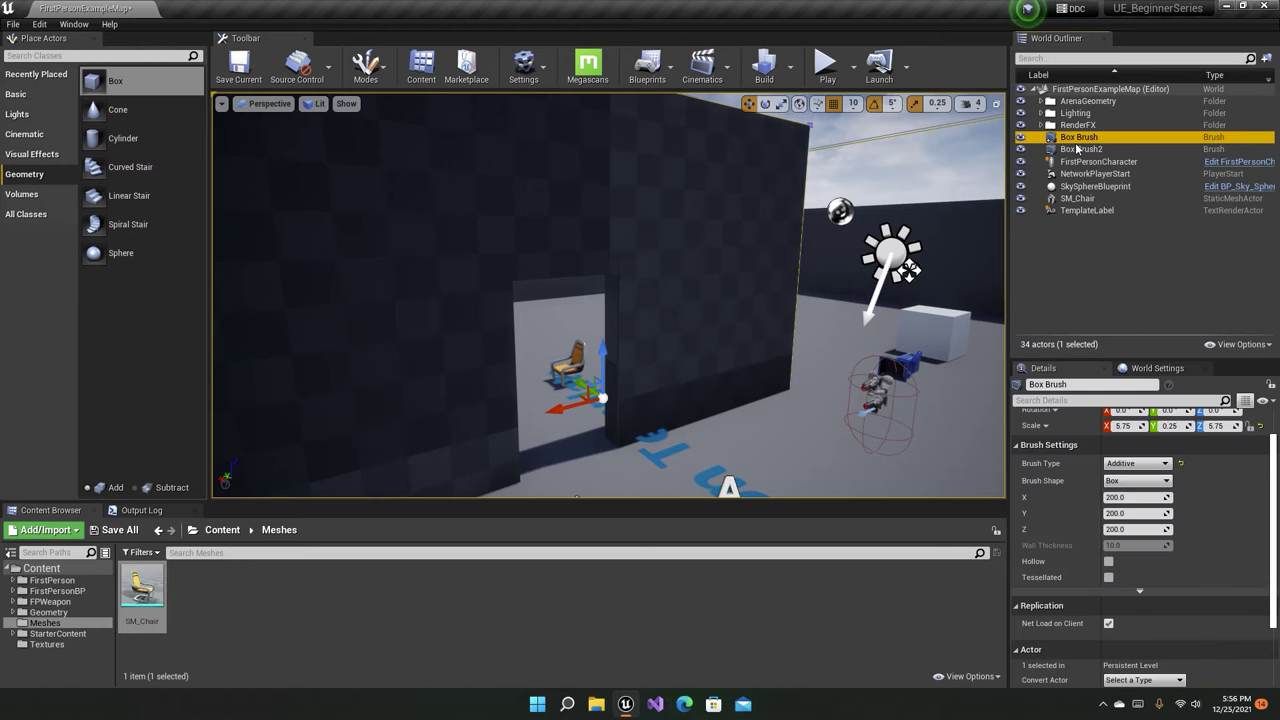
key(Delete)
click(1076, 137)
key(Delete)
right_drag(600, 300, 634, 218)
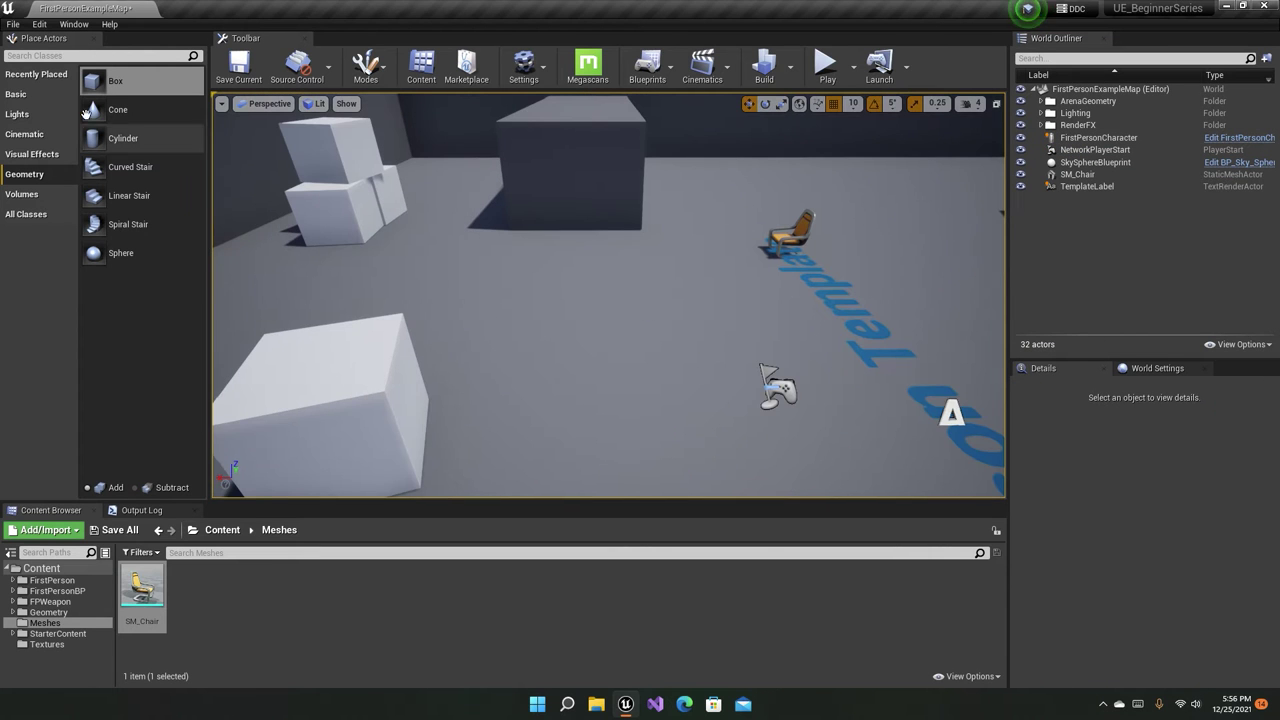
Place a new solid box brush on the empty floor.
drag(115, 81, 571, 309)
key(f)
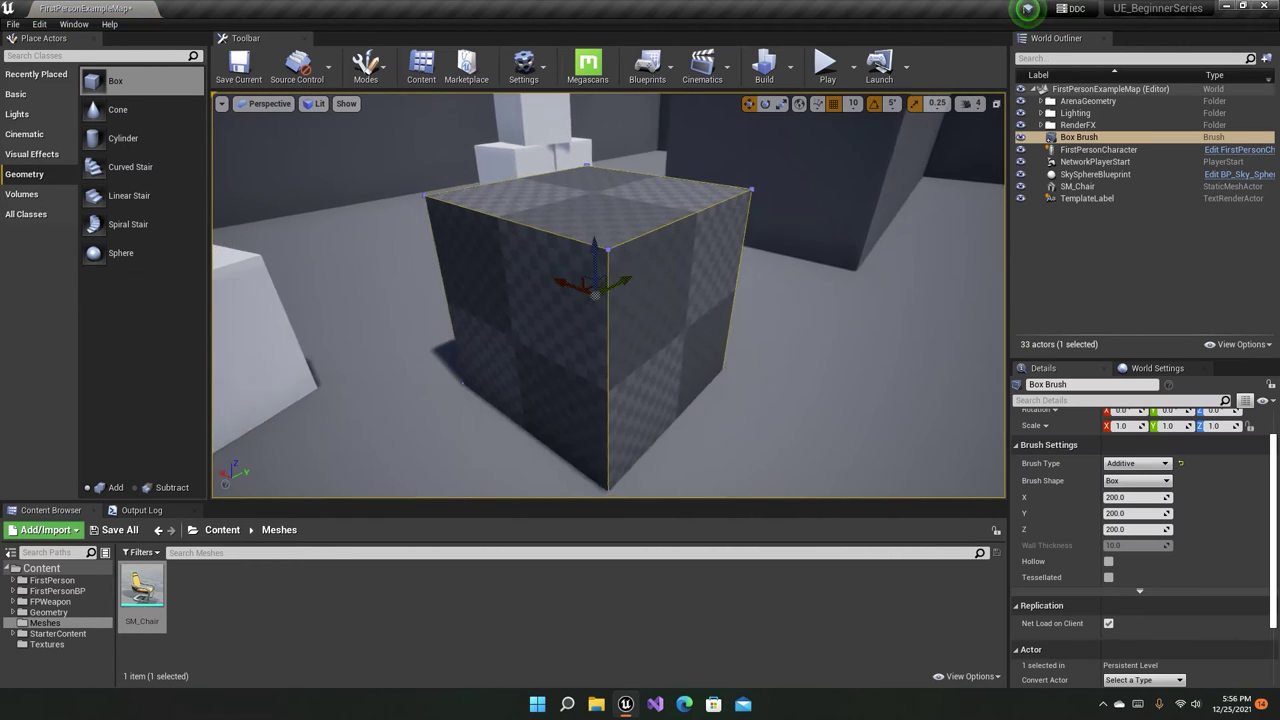
scroll(609, 294, down, 2)
scroll(609, 294, down, 1)
scroll(609, 294, down, 2)
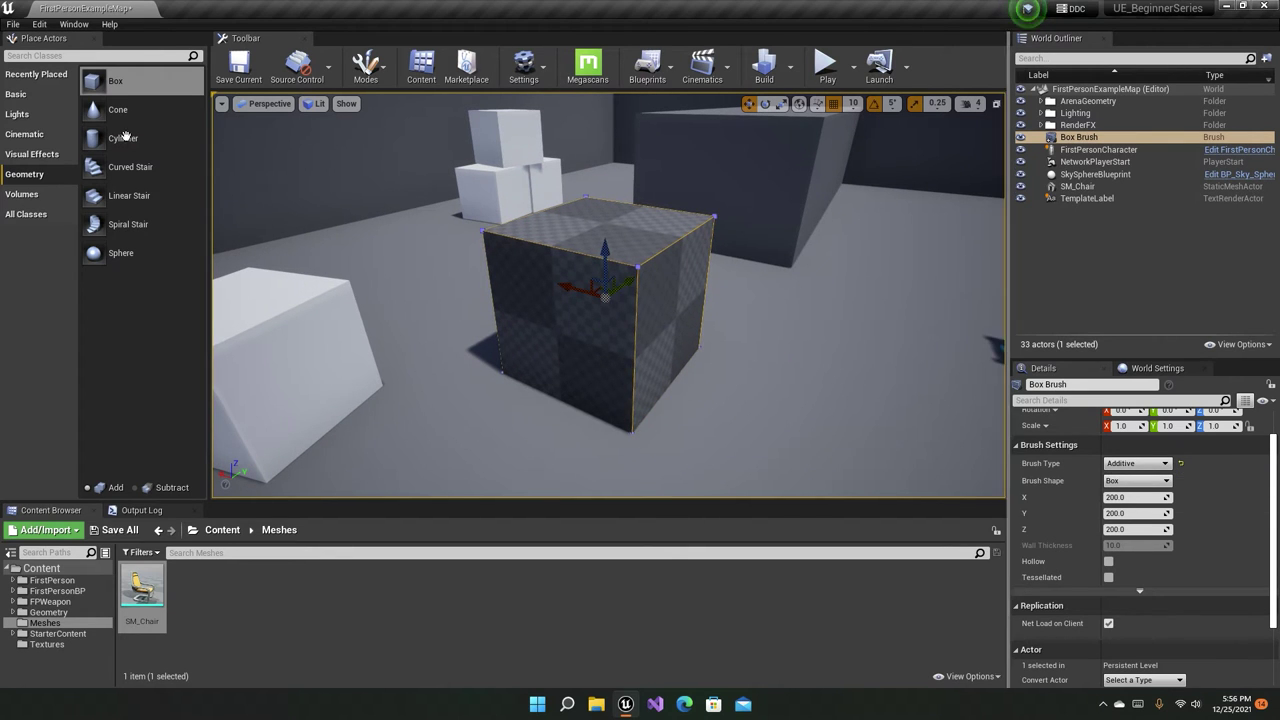
Lower a cutting box into the cube, shift it along X, then add another solid box.
mouse_move(130, 88)
mouse_down()
mouse_move(591, 218)
mouse_move(623, 249)
mouse_up()
key(ctrl+z)
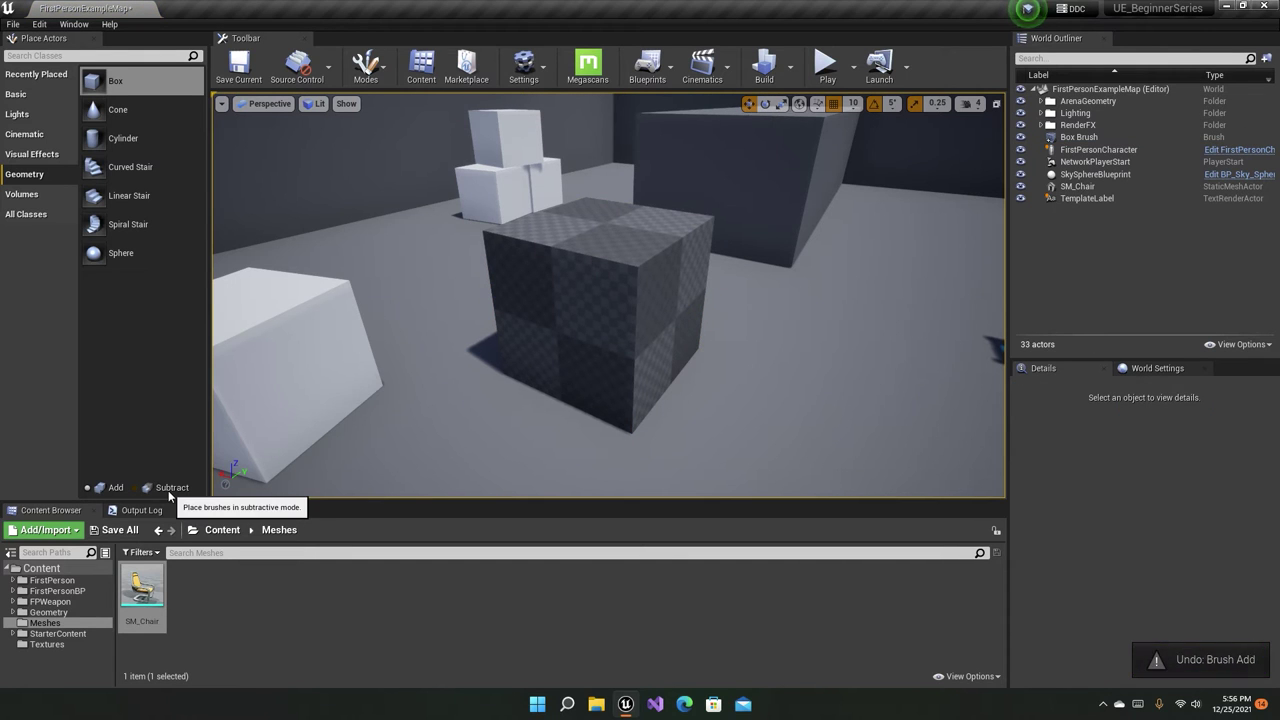
mouse_move(105, 81)
mouse_down()
mouse_move(612, 255)
mouse_move(610, 242)
mouse_up()
drag(631, 105, 628, 212)
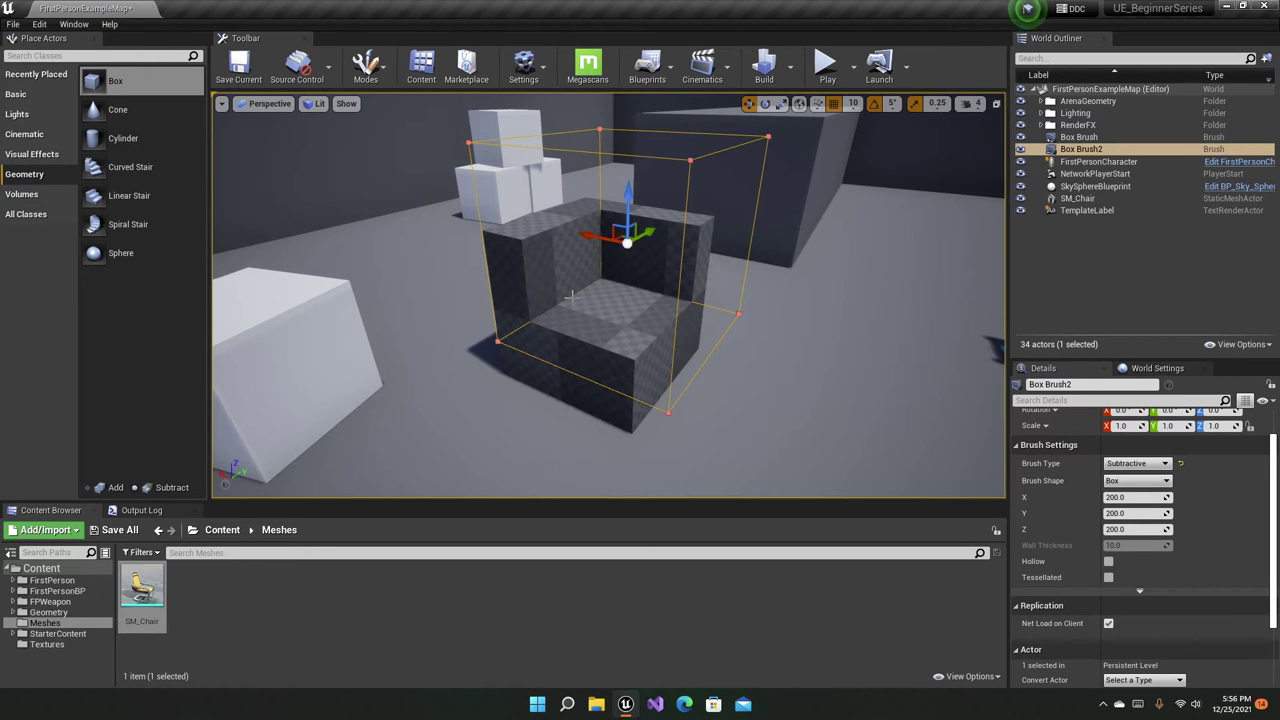
right_drag(600, 300, 650, 370)
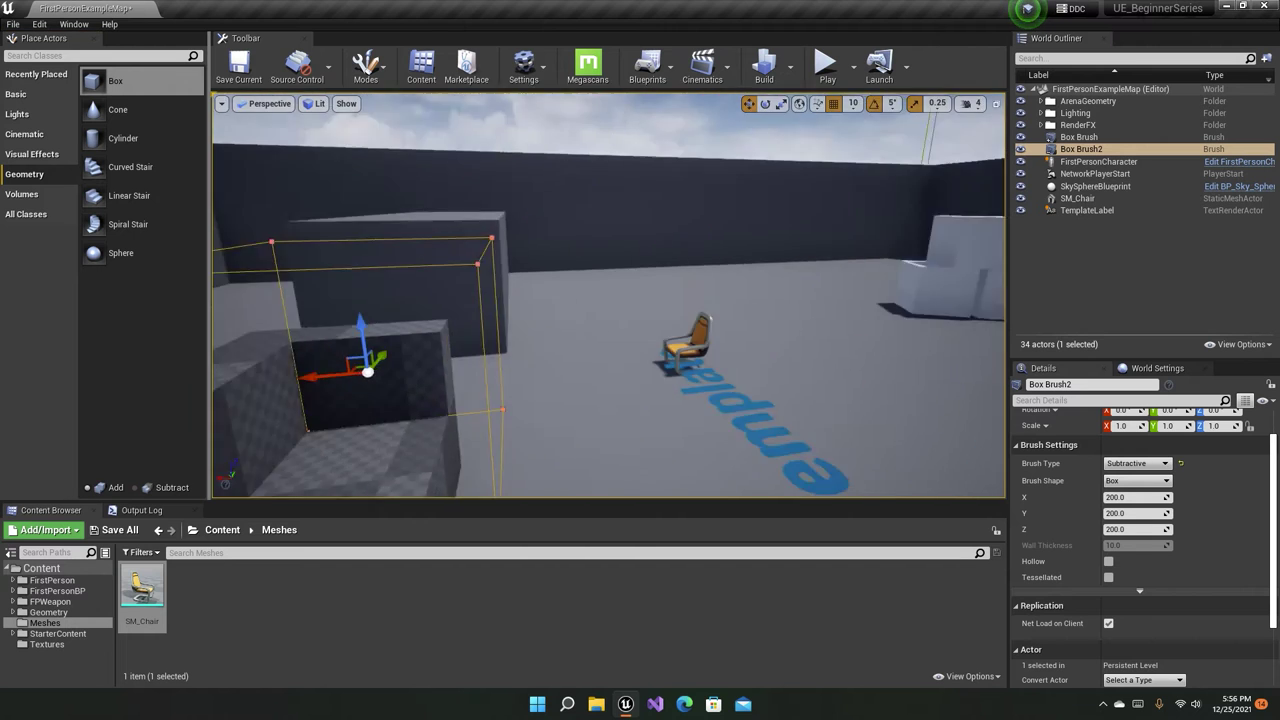
key(f)
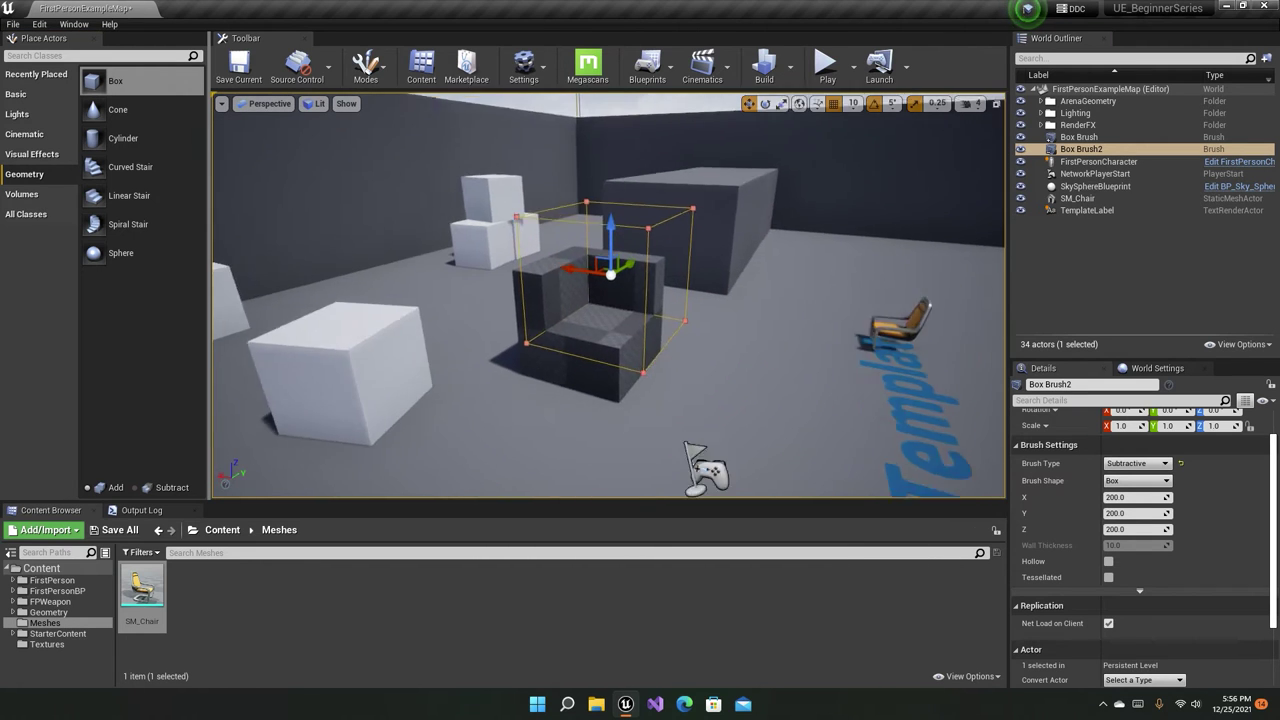
drag(566, 272, 594, 263)
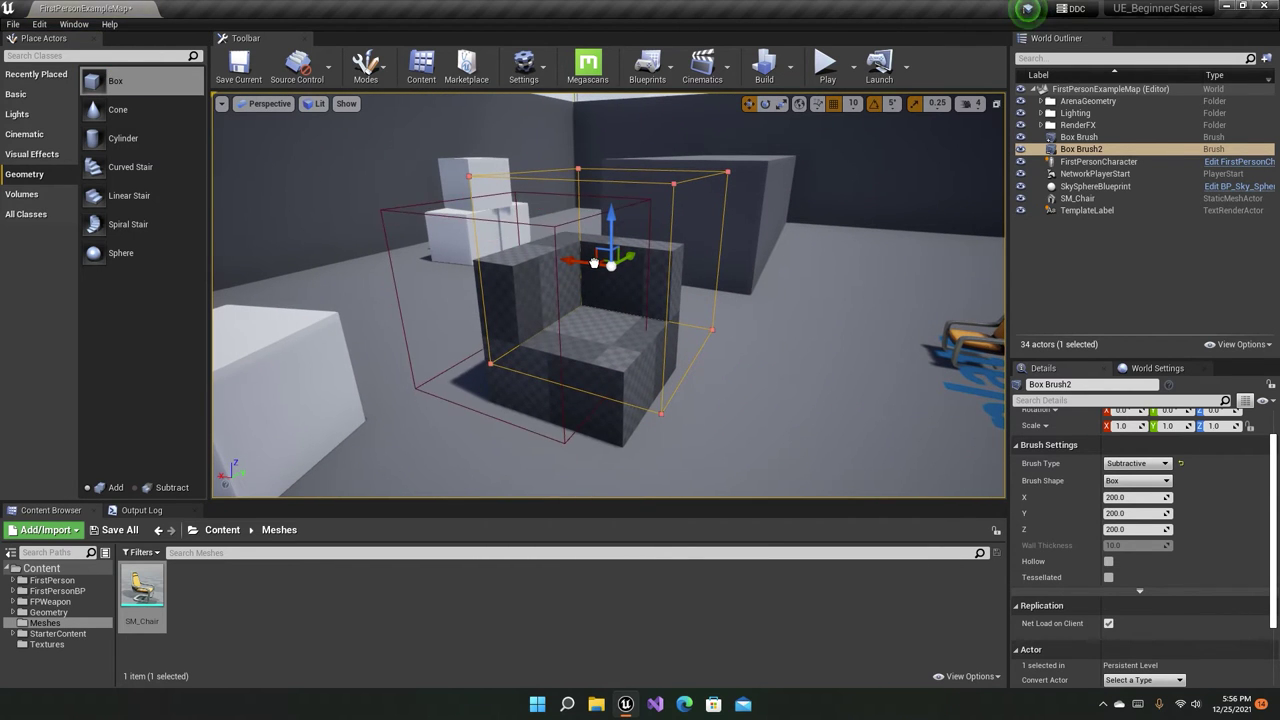
drag(110, 81, 595, 291)
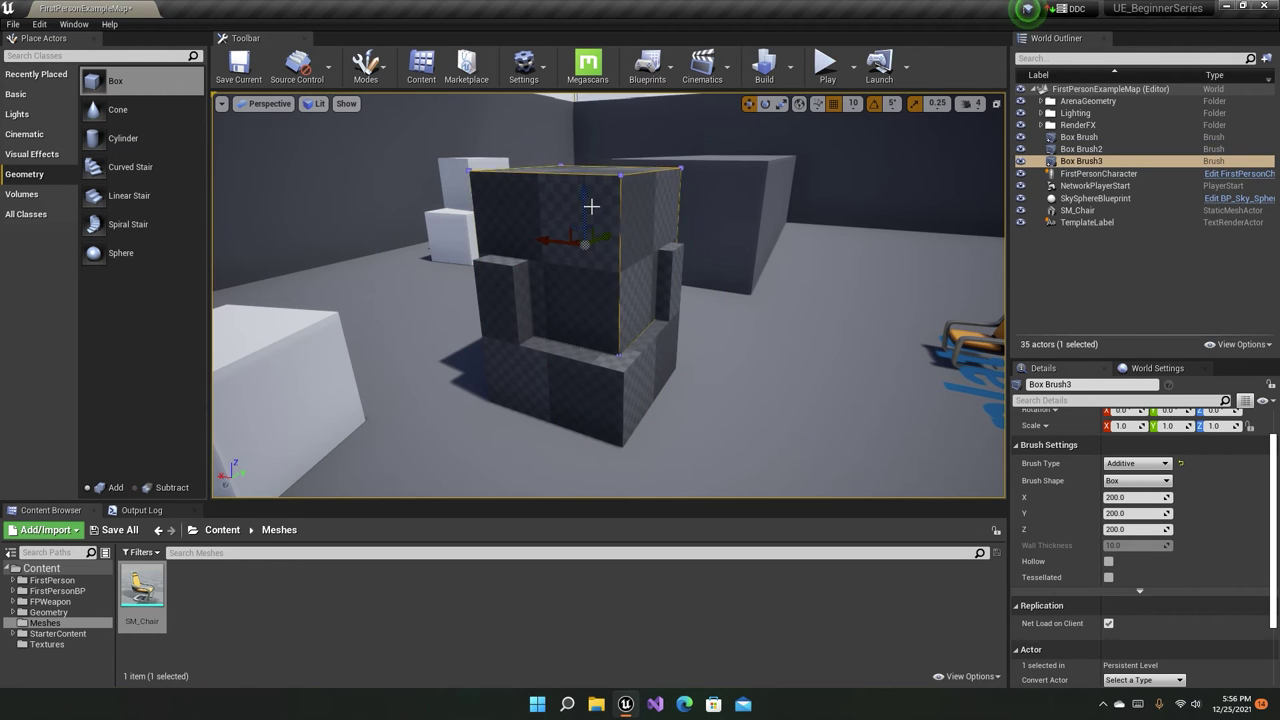
Raise Box Brush3 over the carved notch and focus the view on it.
mouse_move(591, 206)
mouse_down()
mouse_move(586, 191)
mouse_move(543, 209)
mouse_move(598, 202)
mouse_up()
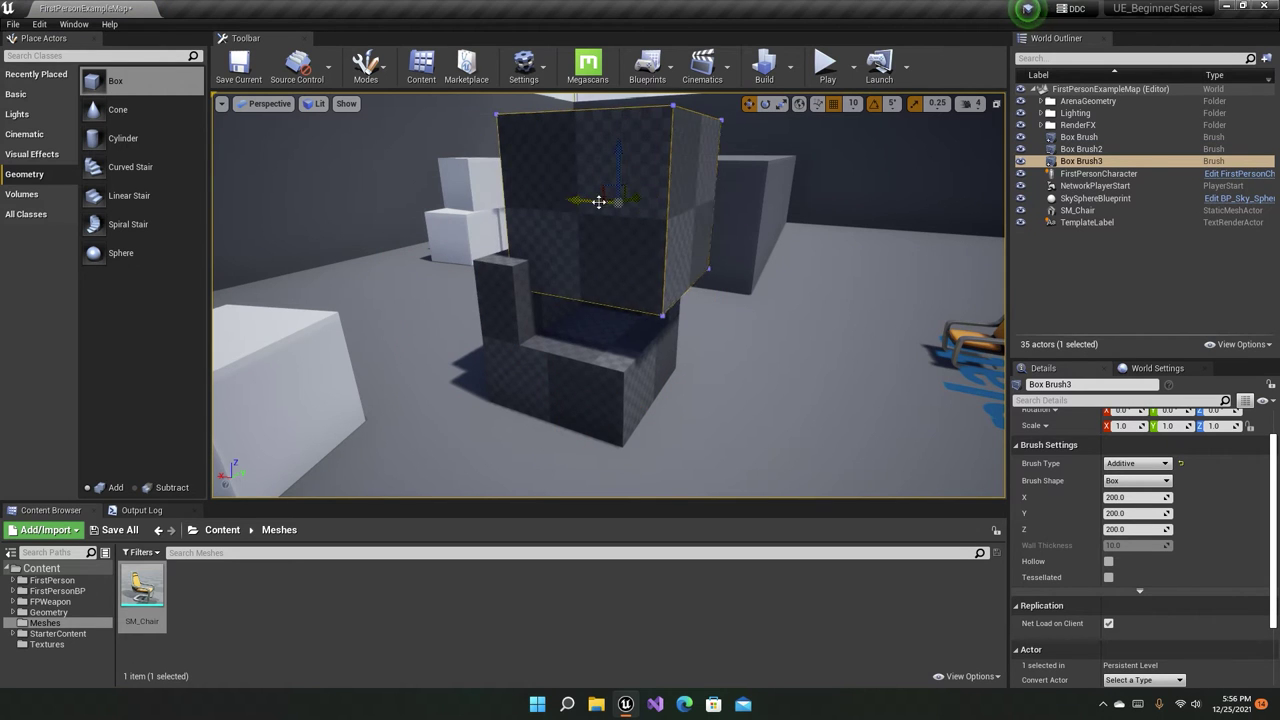
double_click(1082, 161)
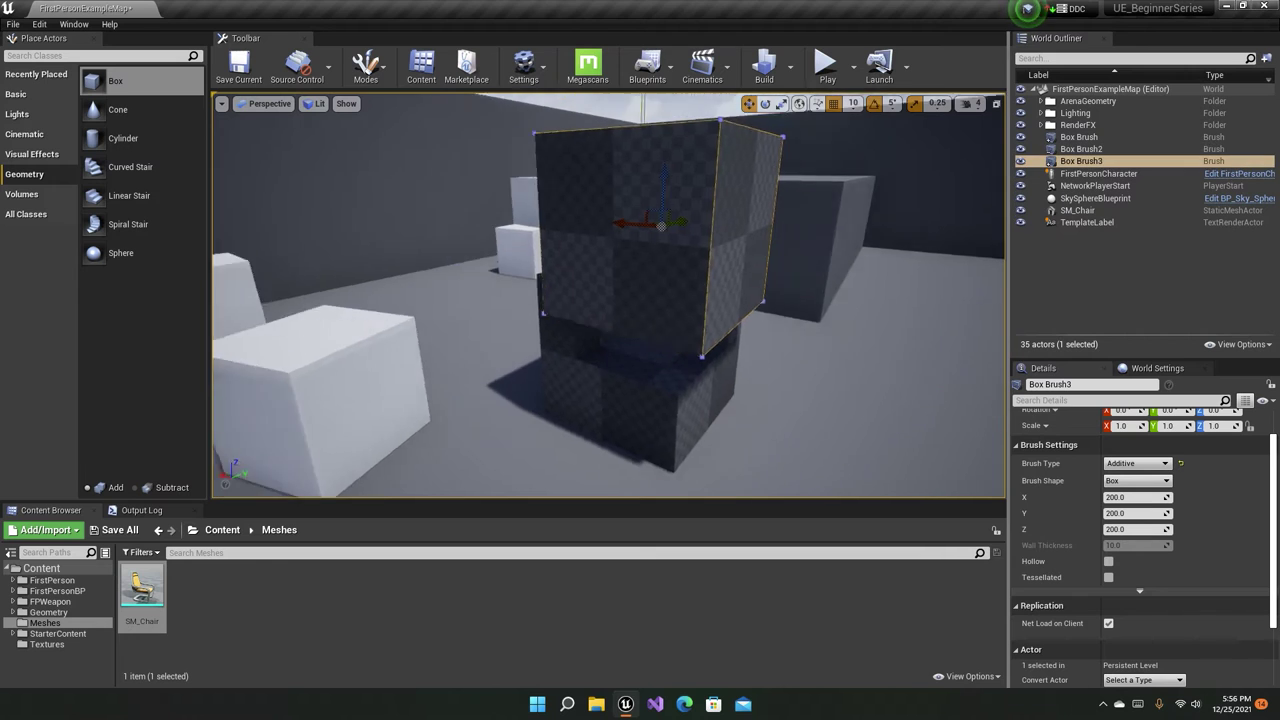
mouse_move(658, 244)
alt+mouse_down()
mouse_move(659, 216)
mouse_move(640, 200)
alt+mouse_up()
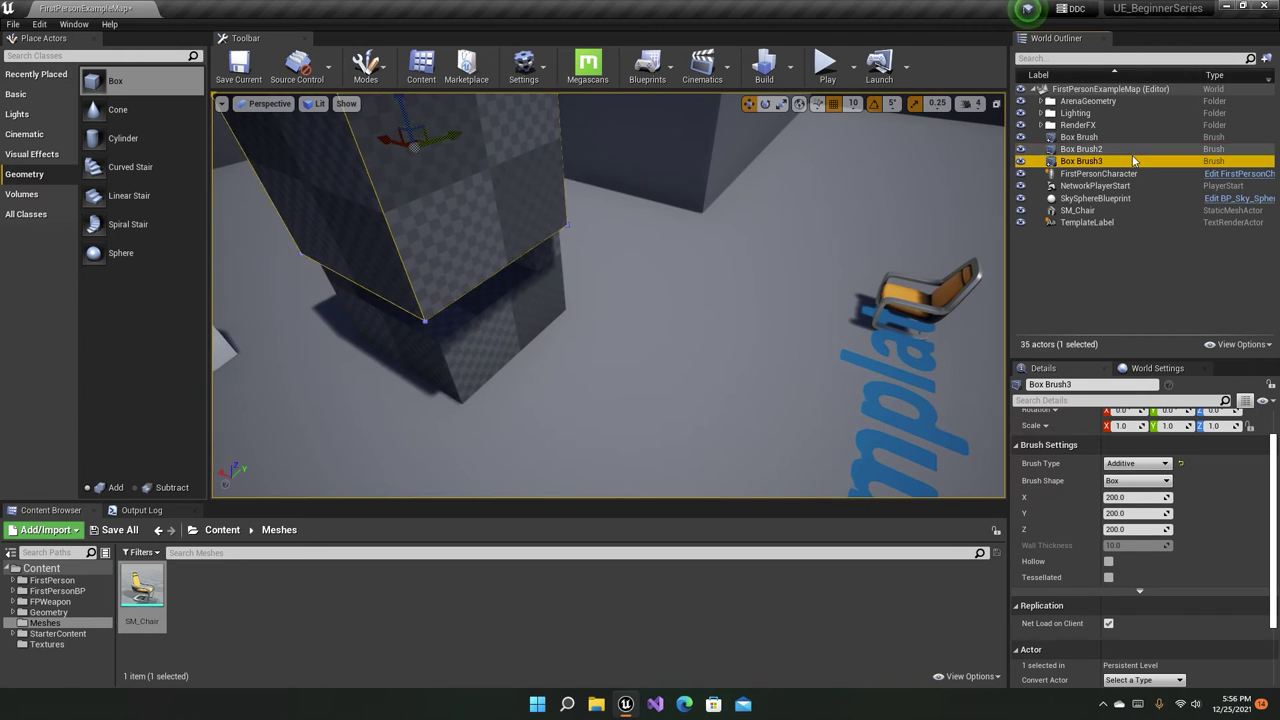
Toggle Box Brush2's Brush Type between Additive and Subtractive to compare, then delete it.
double_click(1081, 149)
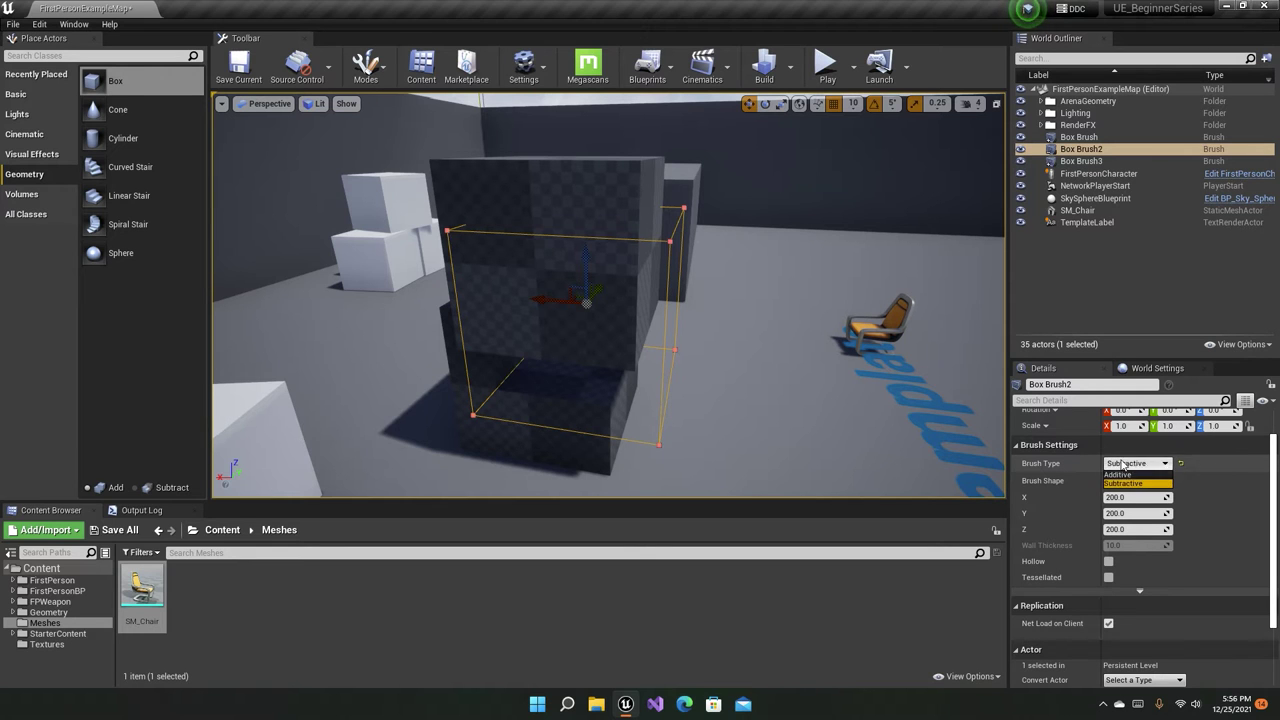
click(1118, 474)
click(1124, 483)
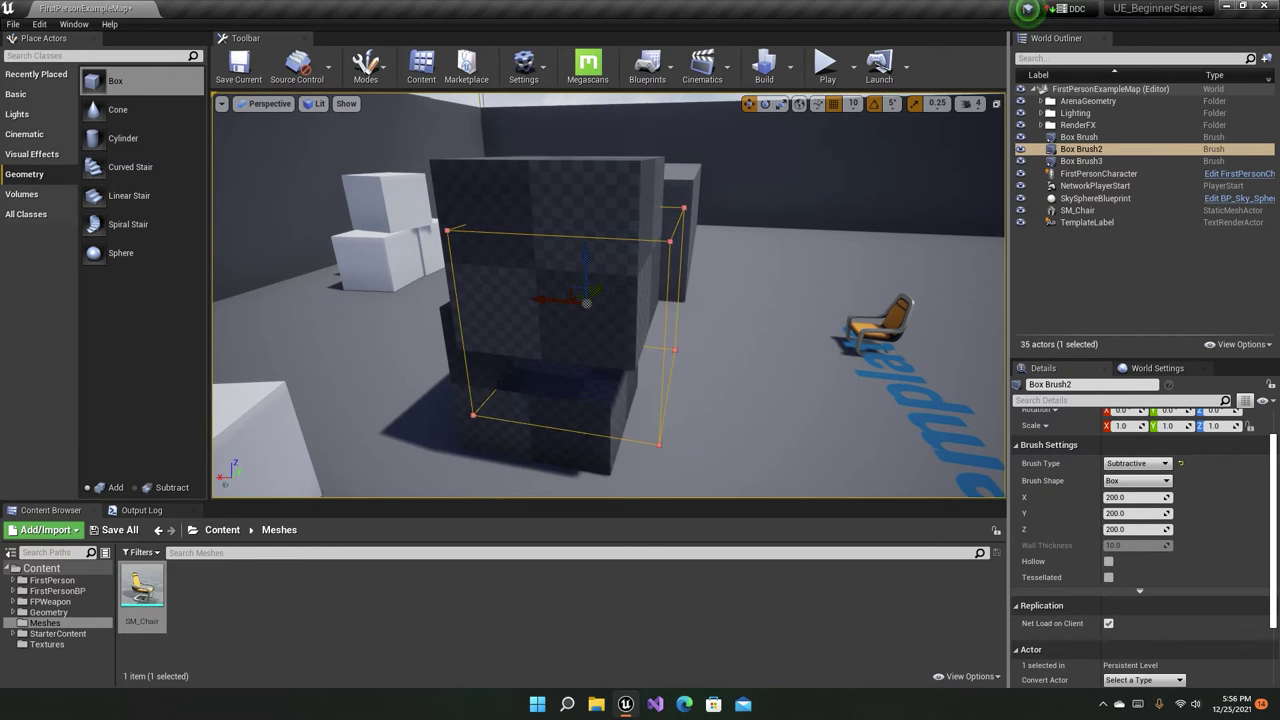
click(1140, 463)
click(1124, 483)
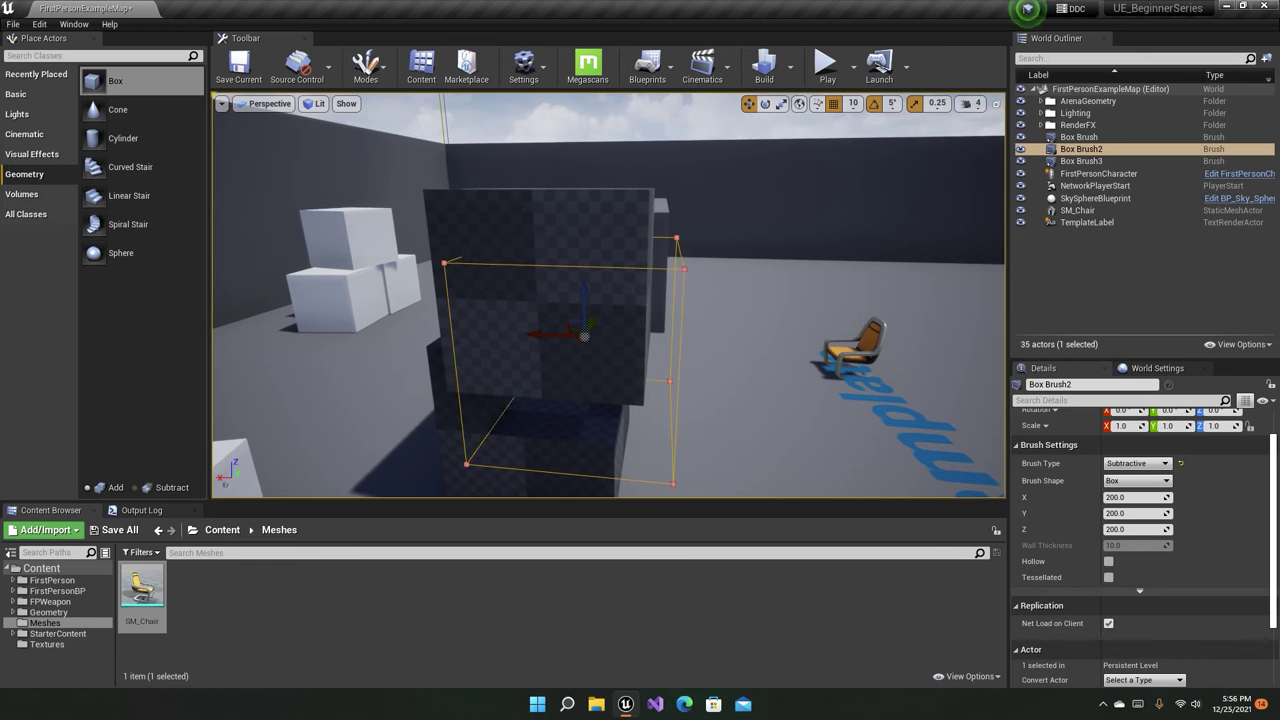
key(Delete)
Place a replacement box brush and set its Brush Type to Subtractive.
drag(110, 82, 640, 352)
click(1137, 463)
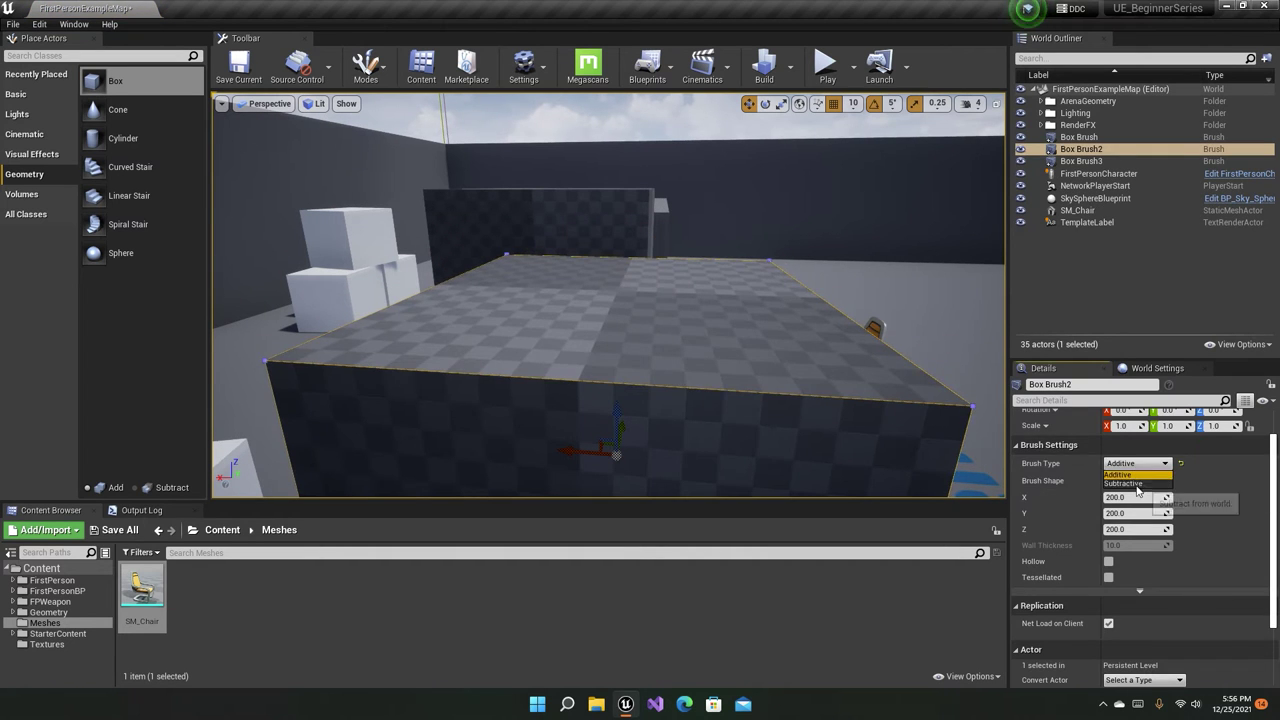
click(1137, 483)
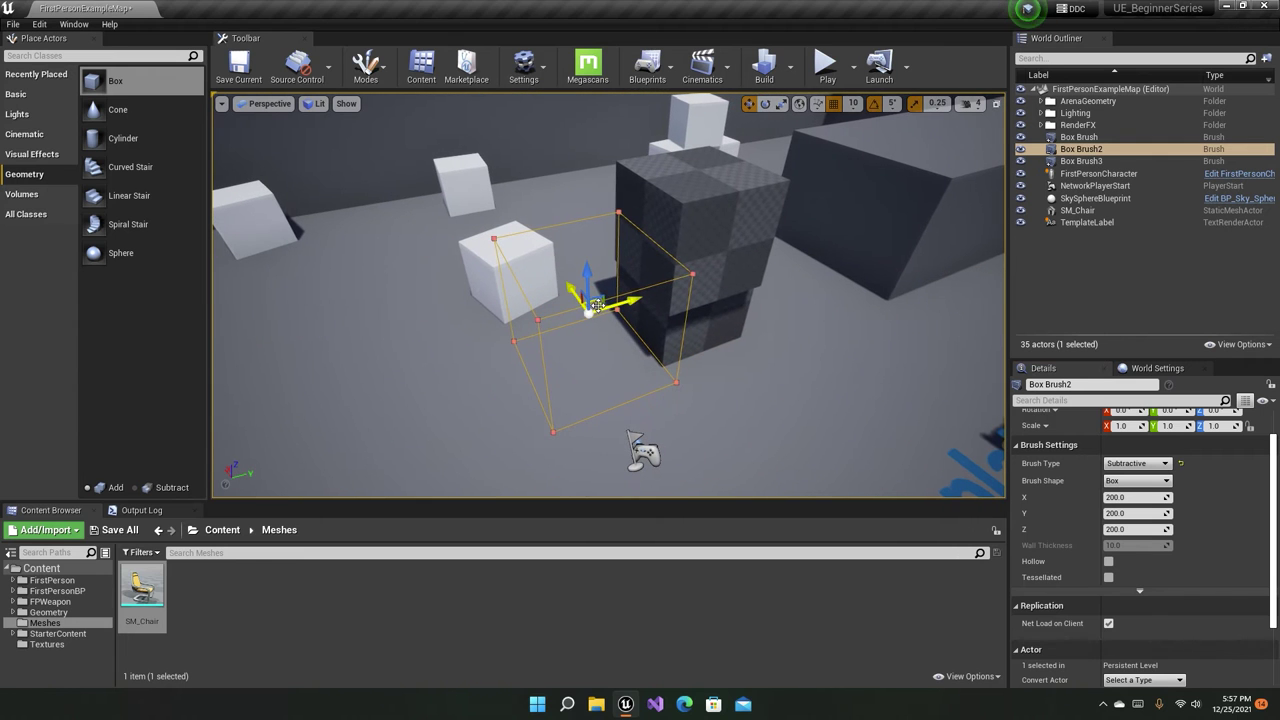
key(f)
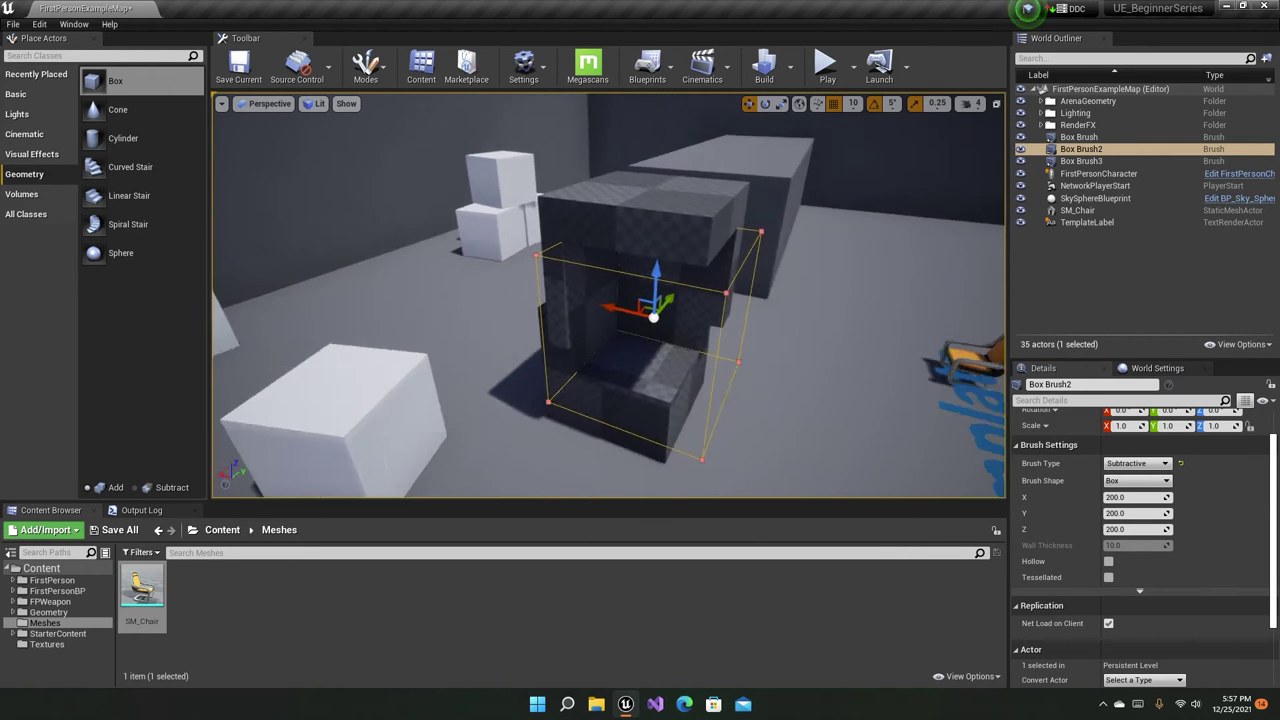
mouse_move(680, 258)
alt+mouse_down()
mouse_move(637, 264)
mouse_move(614, 185)
alt+mouse_up()
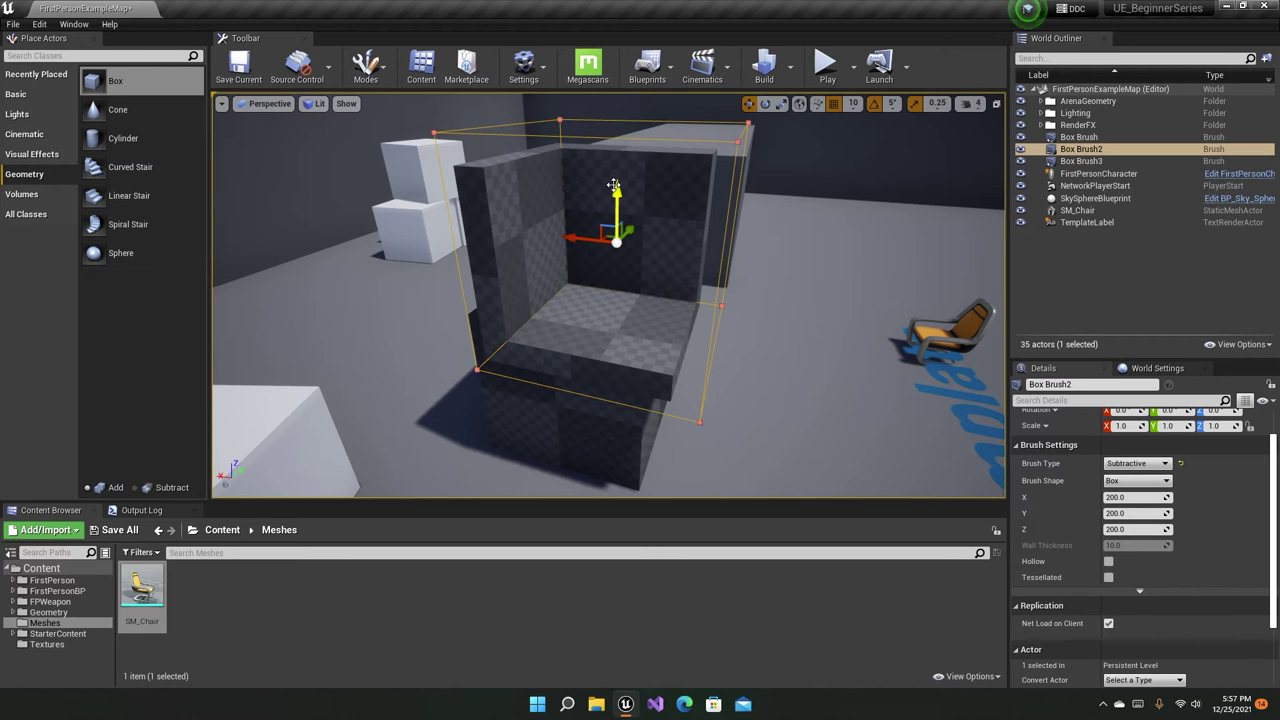
Delete Box Brush2, Box Brush3 and the remaining box brush, leaving only the chair.
key(Delete)
click(623, 251)
key(Delete)
click(575, 356)
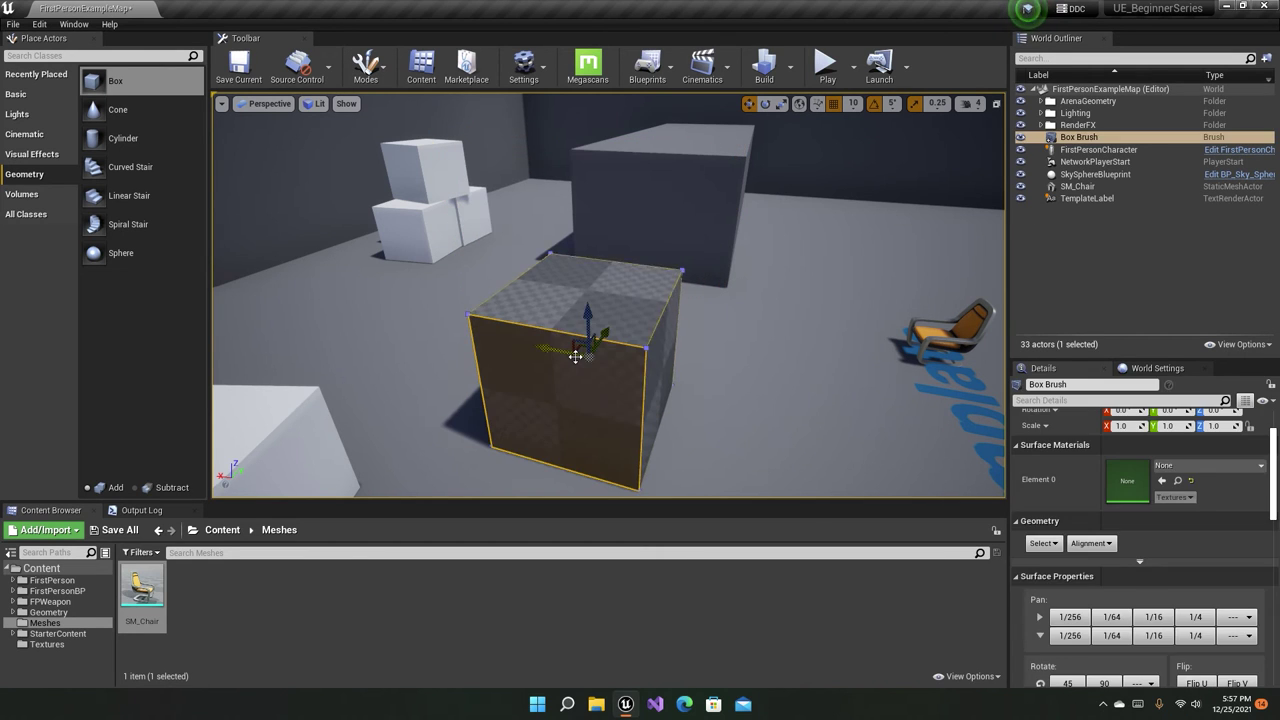
key(Delete)
right_drag(575, 356, 520, 340)
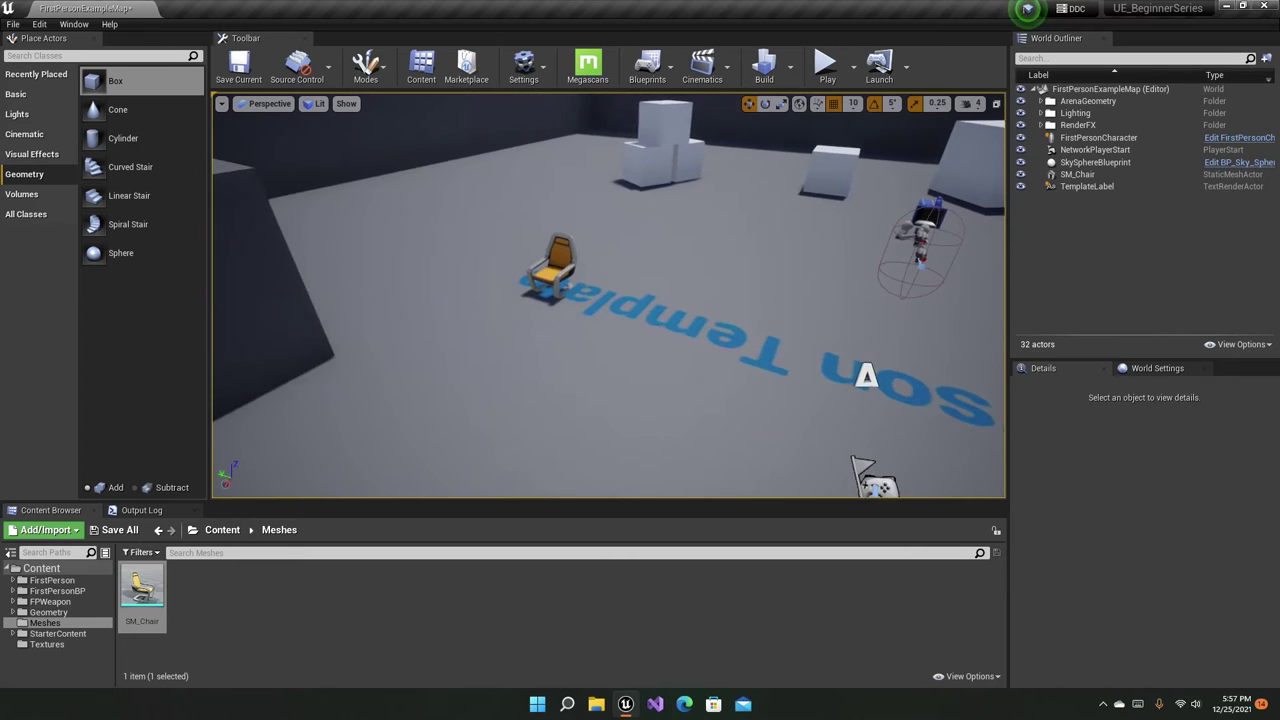
Place a box brush near the chair and make it a 256-radius sphere, with tessellation restored to 2.
drag(110, 81, 587, 245)
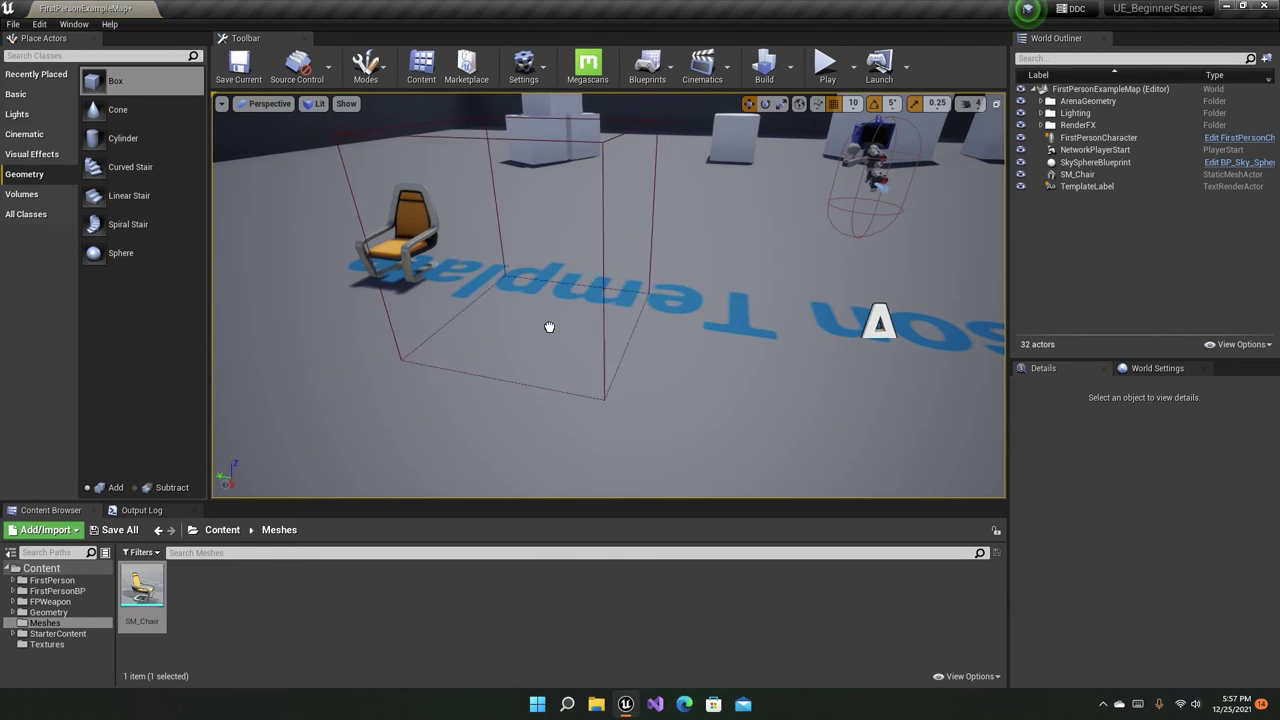
right_drag(587, 245, 591, 248)
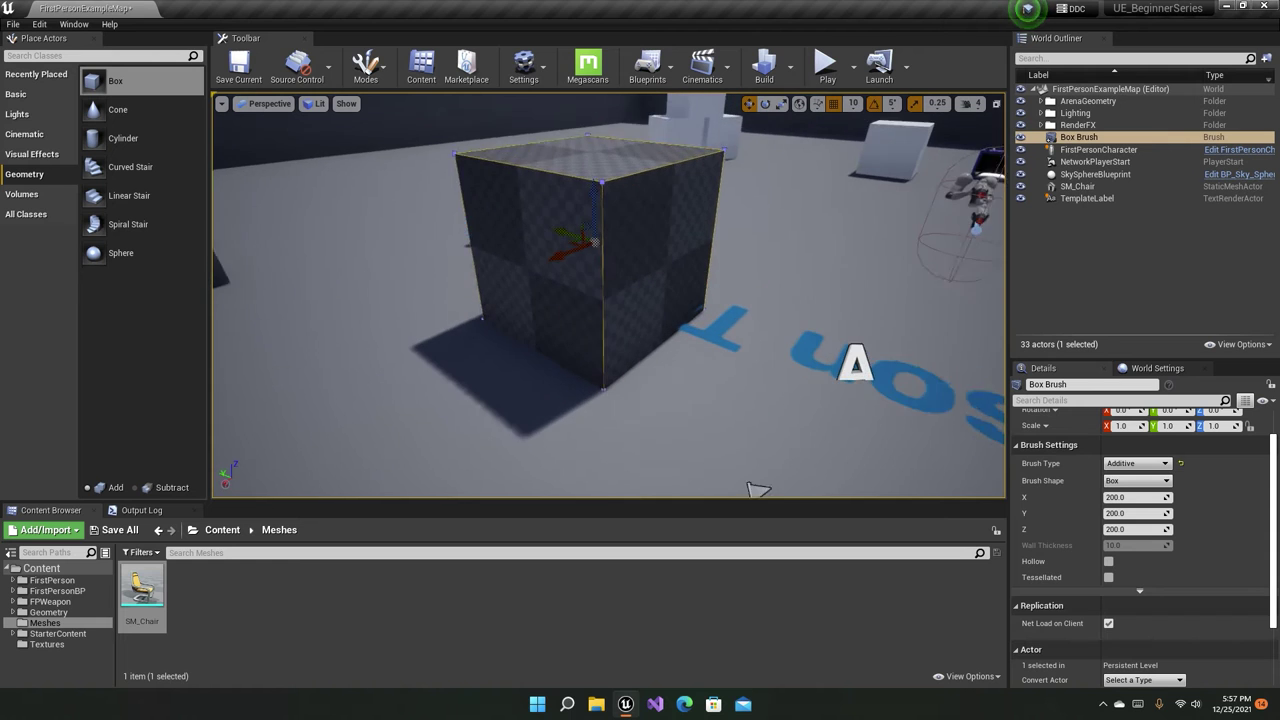
click(1137, 481)
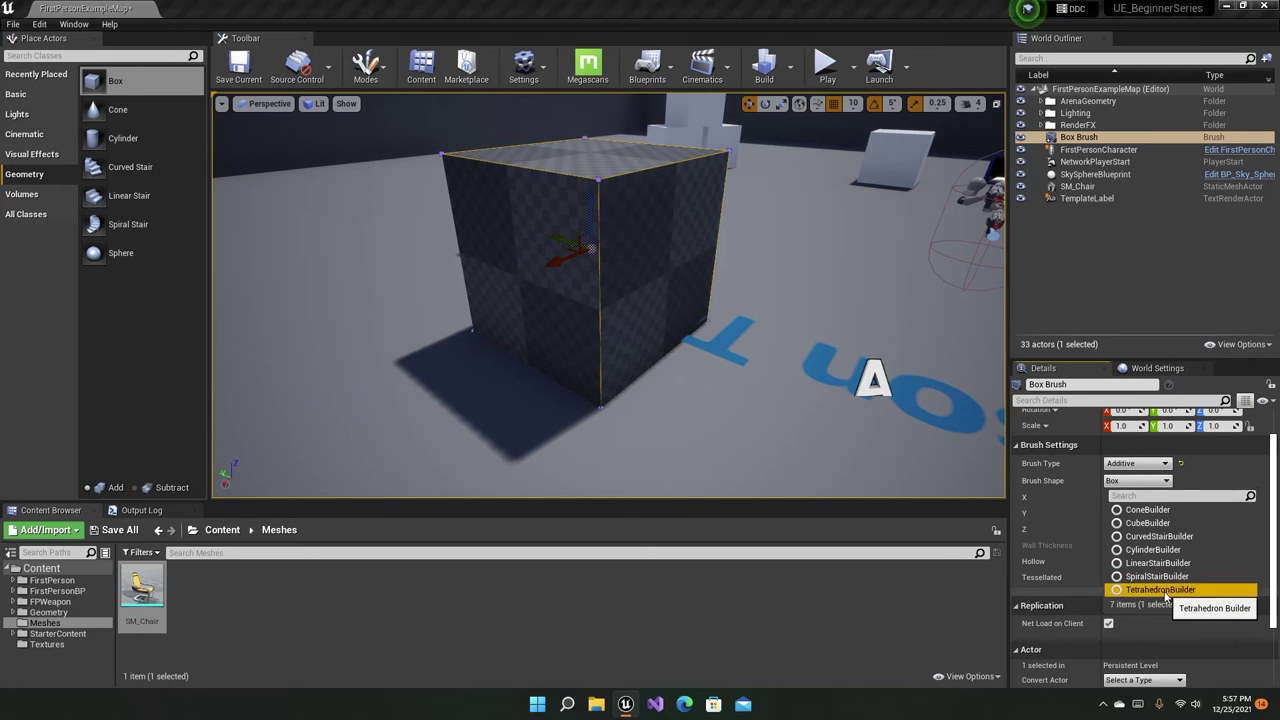
click(1160, 590)
key(f)
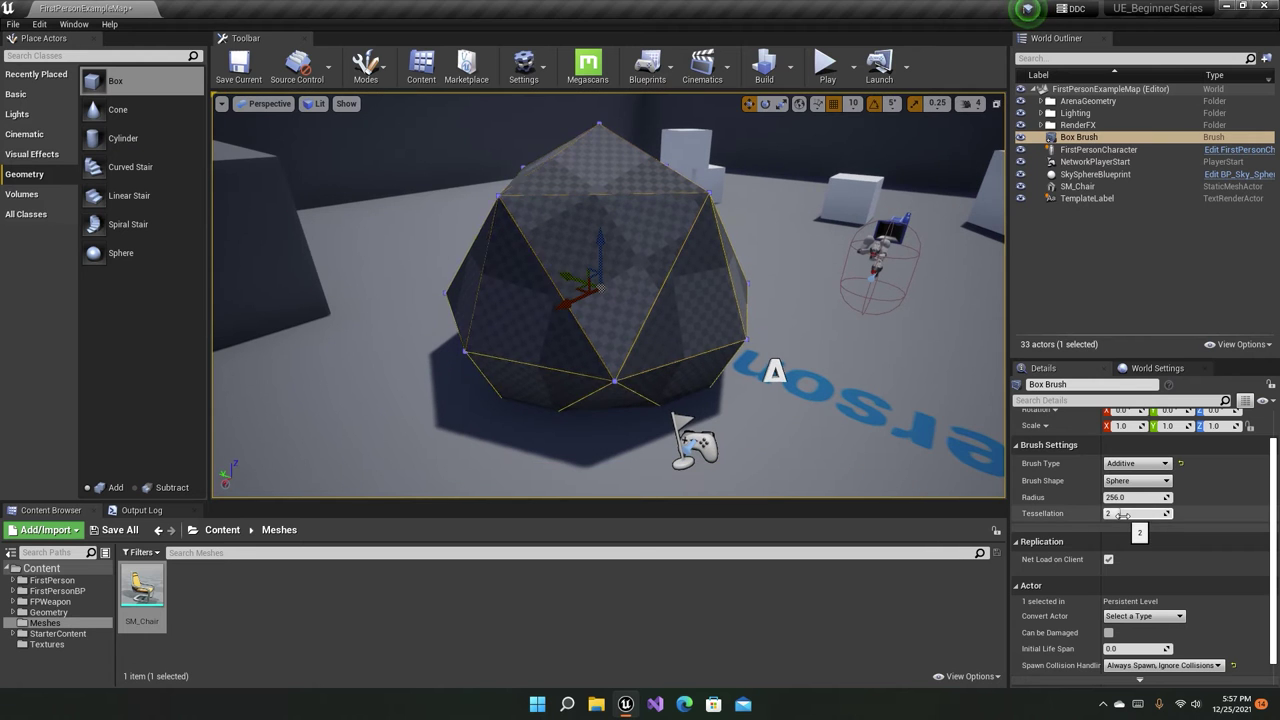
drag(1130, 517, 1150, 517)
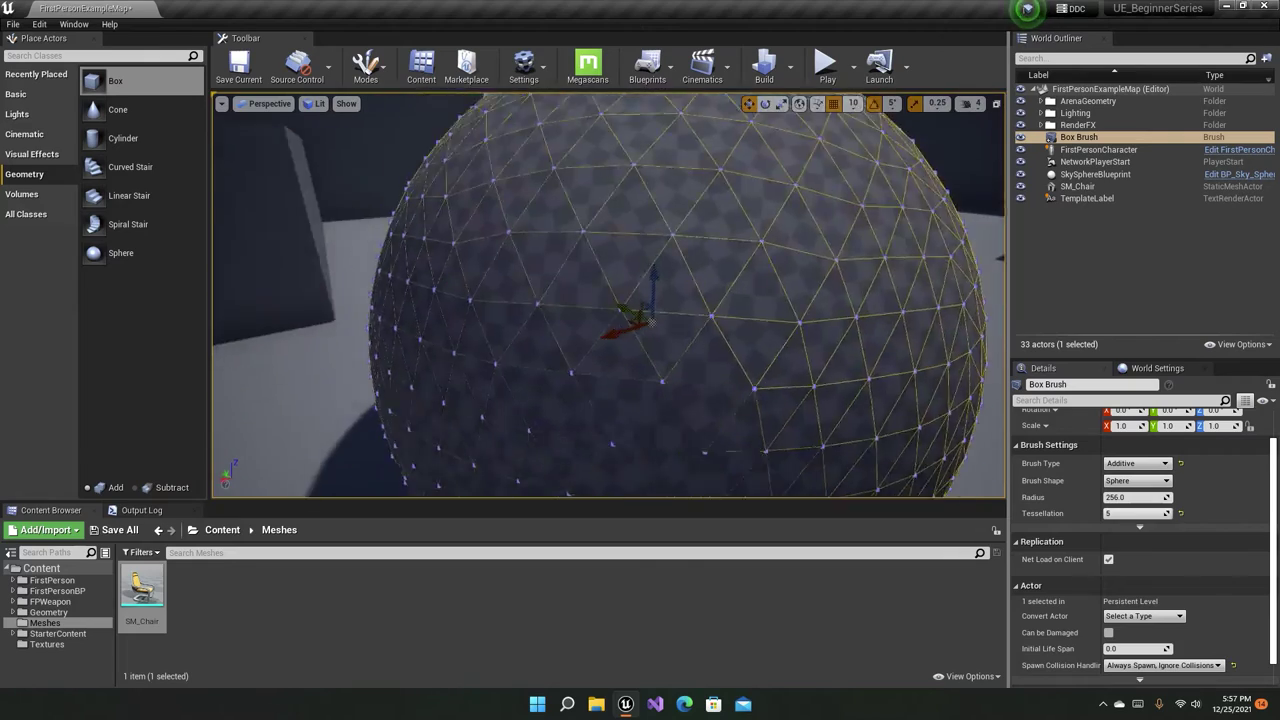
key(ctrl+z)
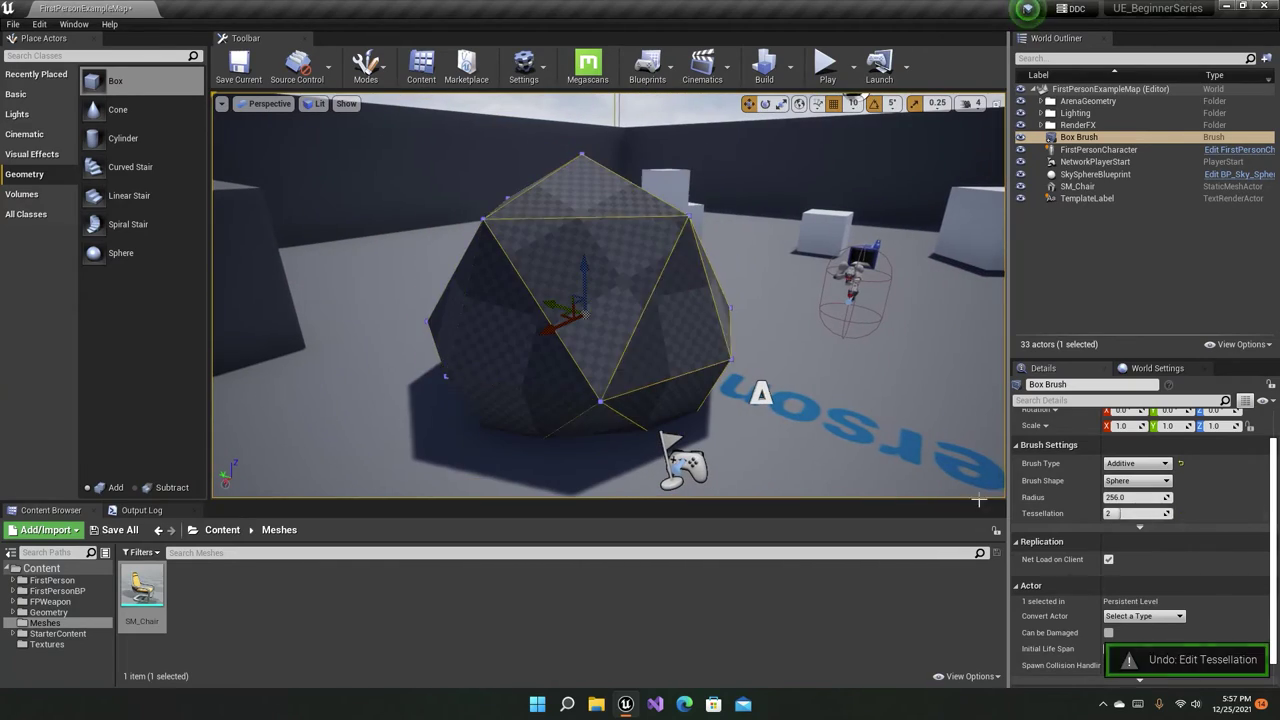
Cycle the brush shape through Cone, Curved Stair and Linear Stair, then back to Box.
click(1146, 481)
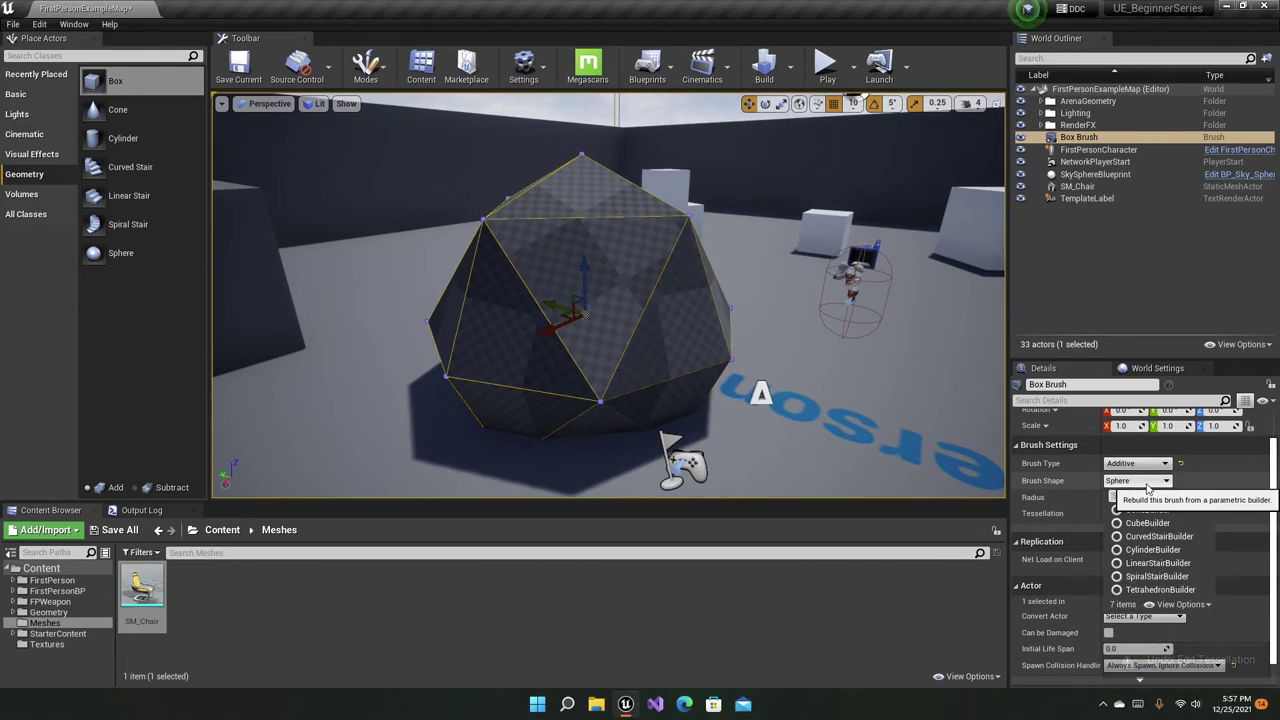
click(1145, 510)
click(1140, 481)
click(1143, 536)
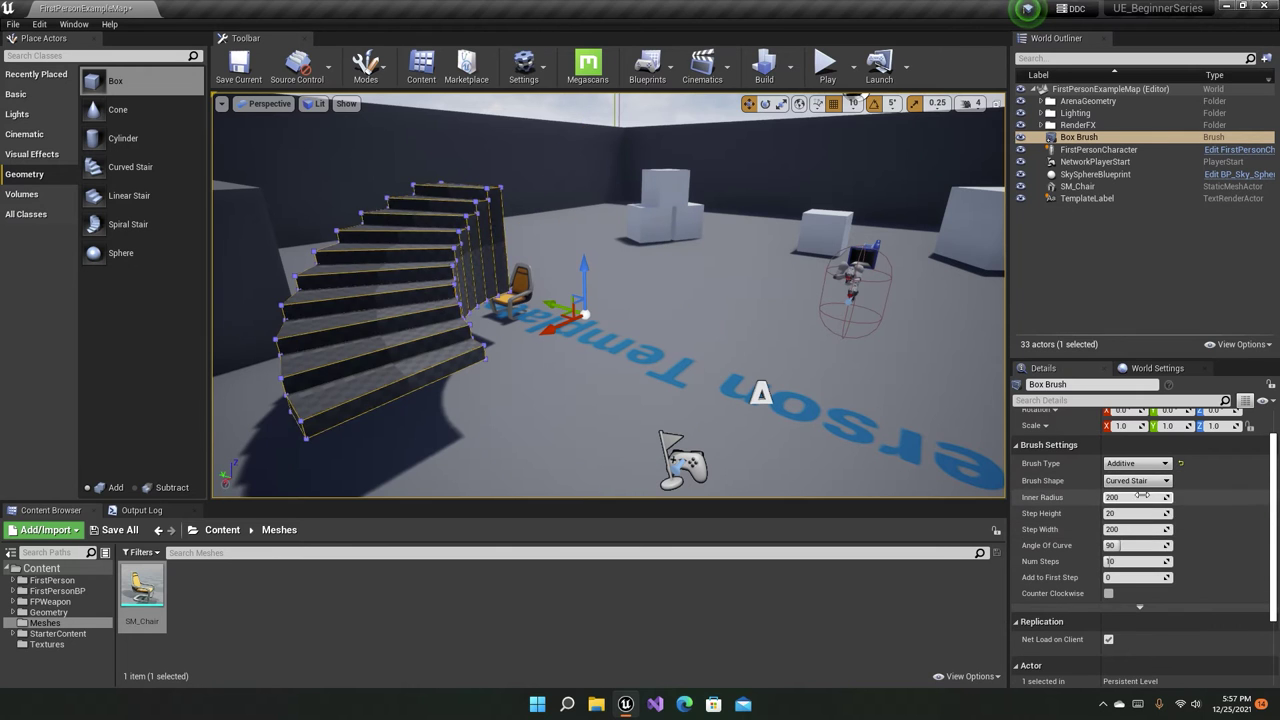
click(1140, 481)
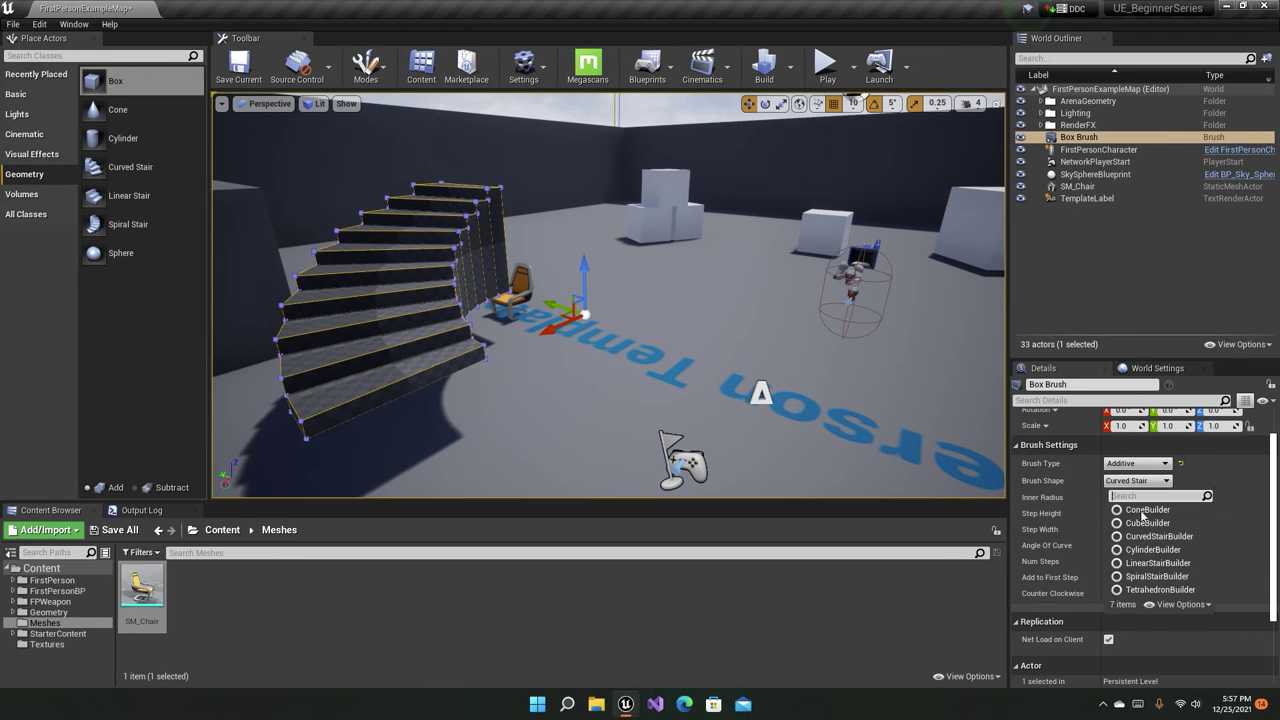
click(1157, 565)
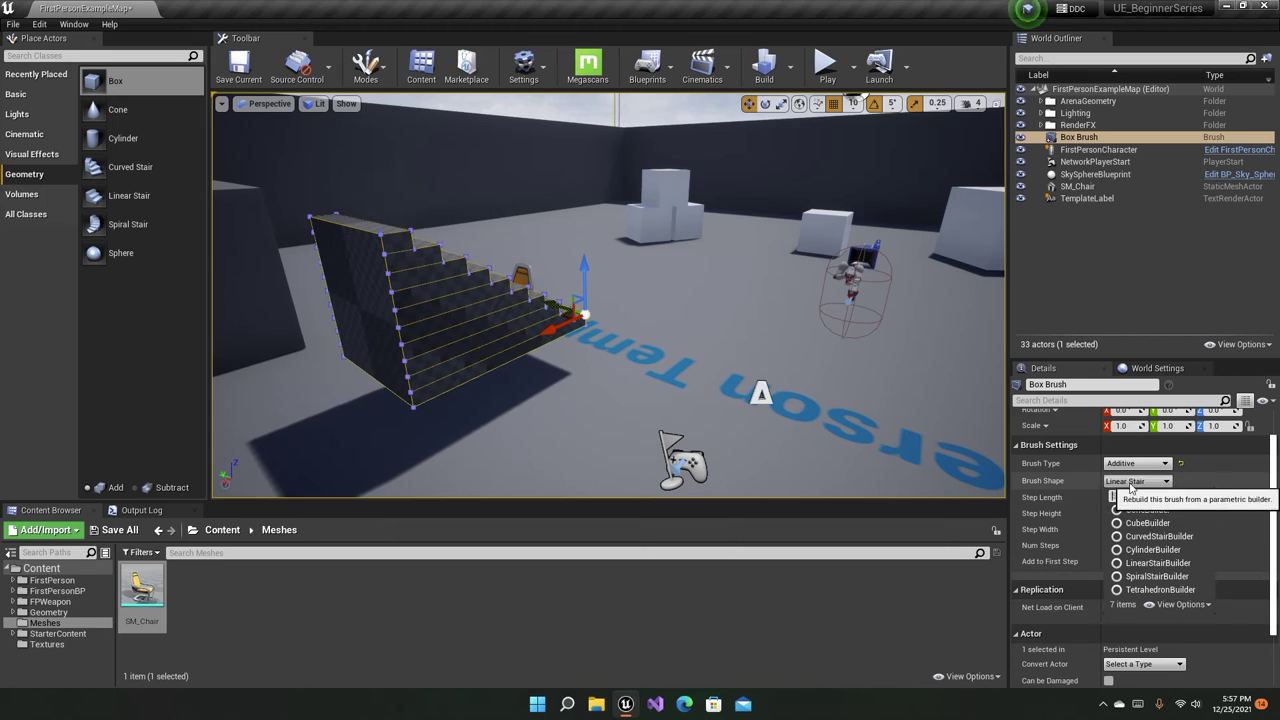
click(1140, 481)
click(1148, 523)
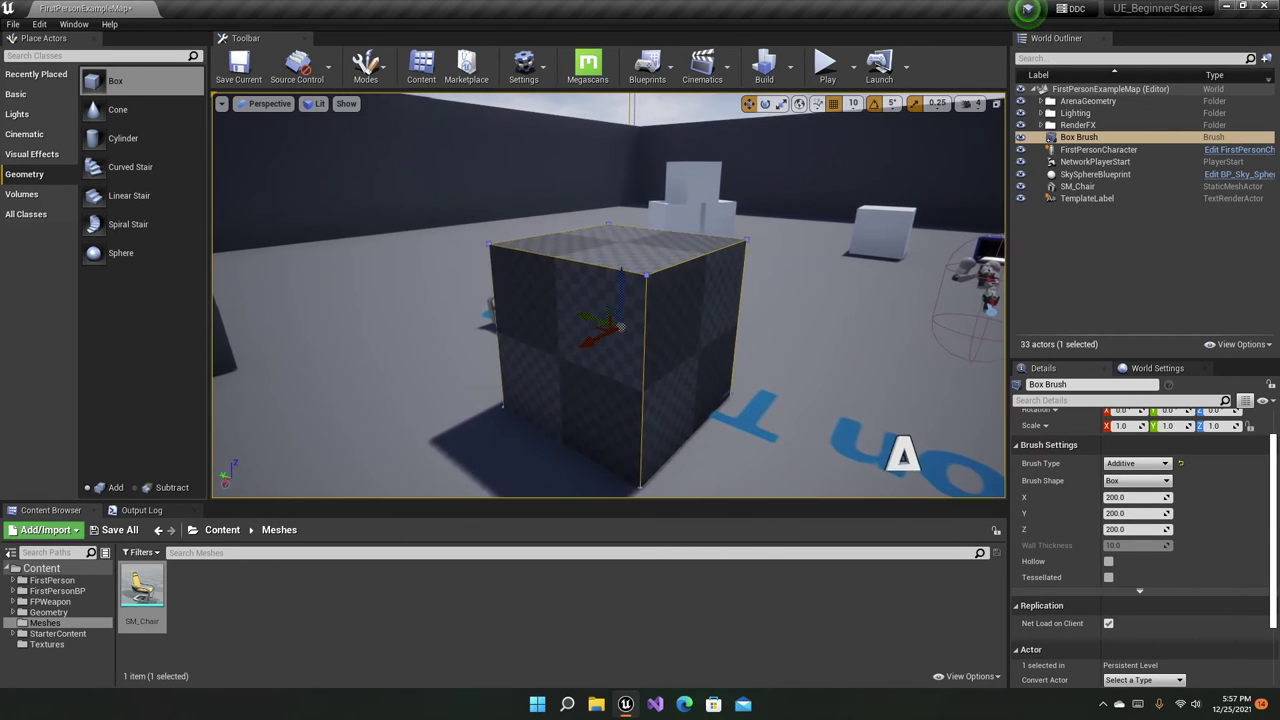
Review the 200-unit box's settings and select Box Brush in the World Outliner.
scroll(757, 478, down, 1)
scroll(757, 478, down, 1)
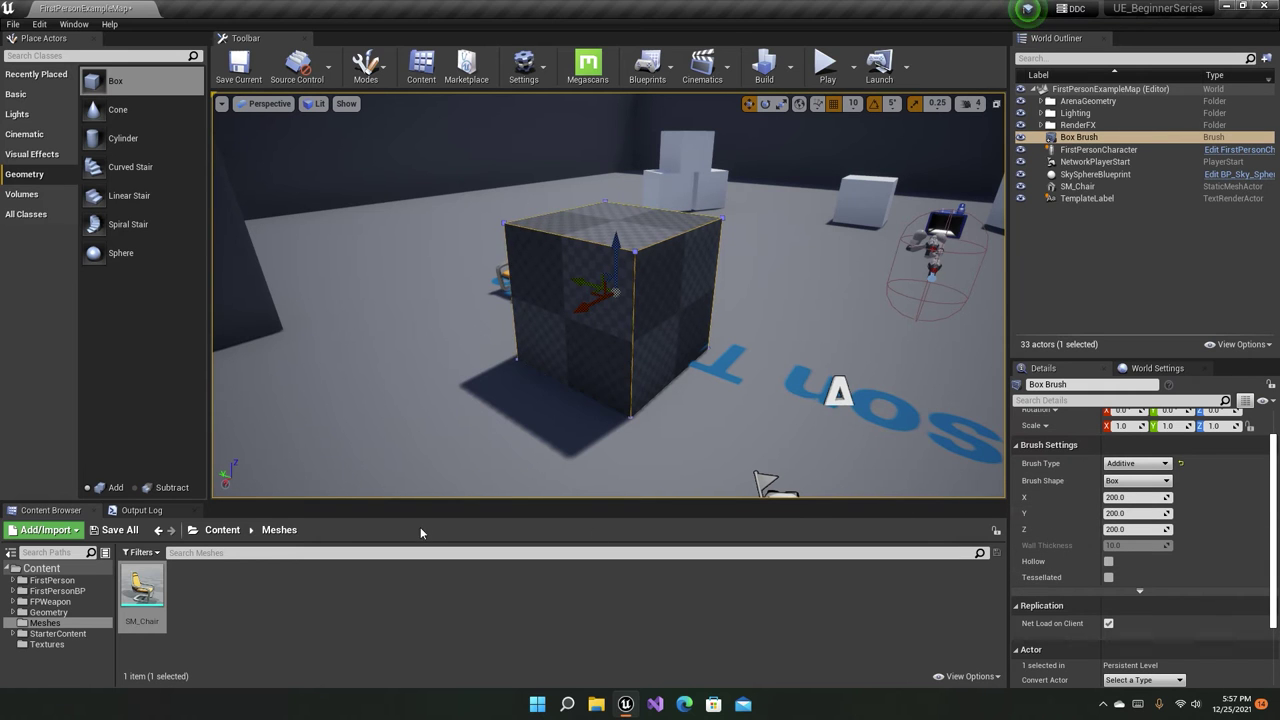
right_drag(758, 474, 718, 494)
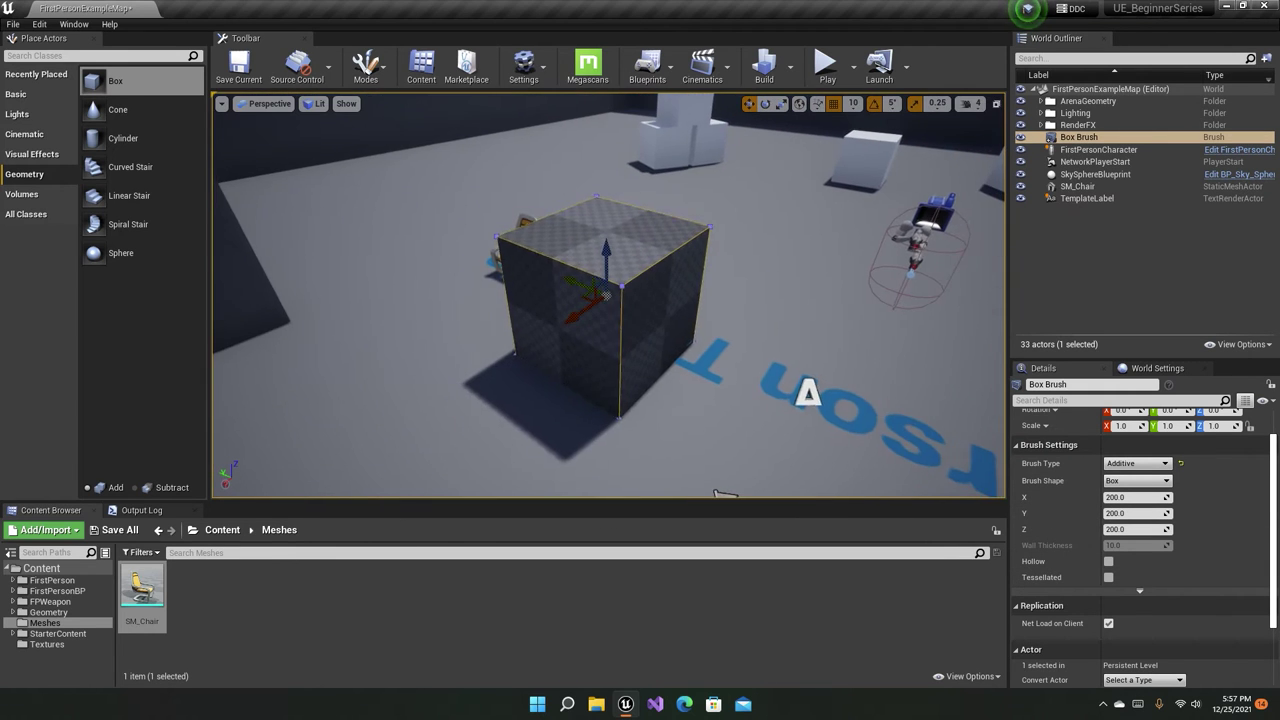
click(1094, 140)
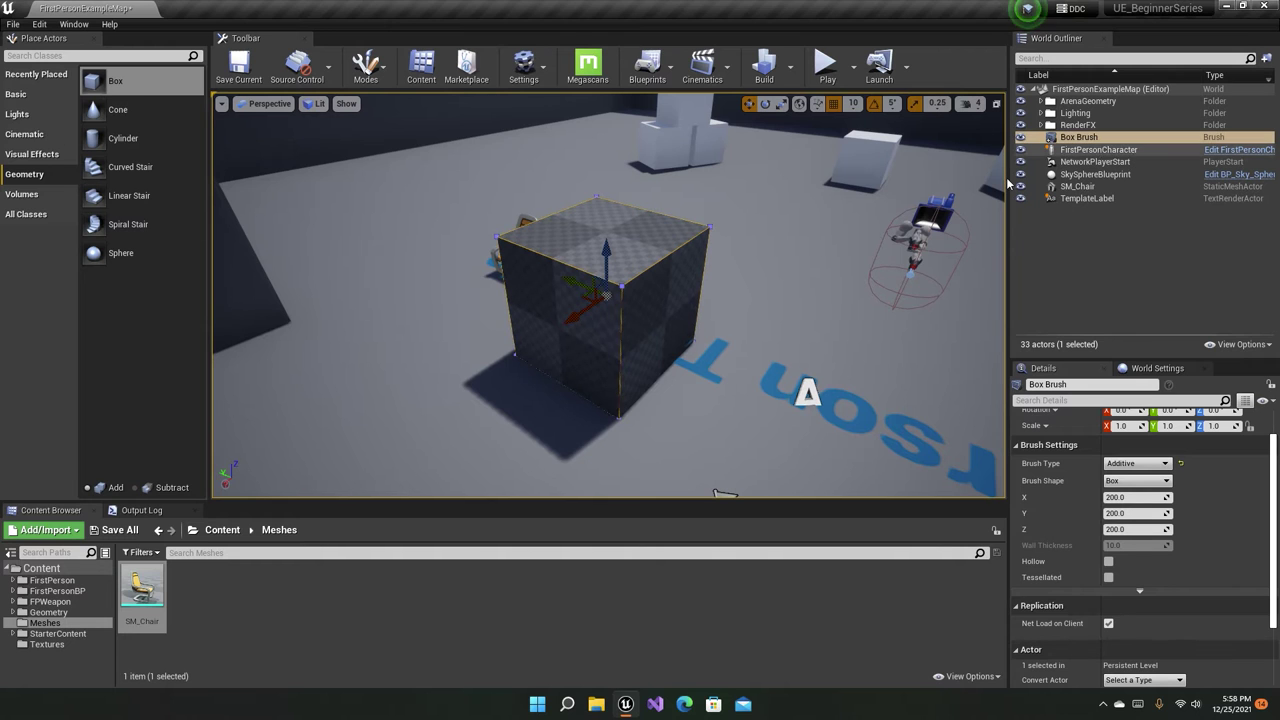
Open the Textures folder, test T_Water on the box's front face, then undo it.
click(222, 530)
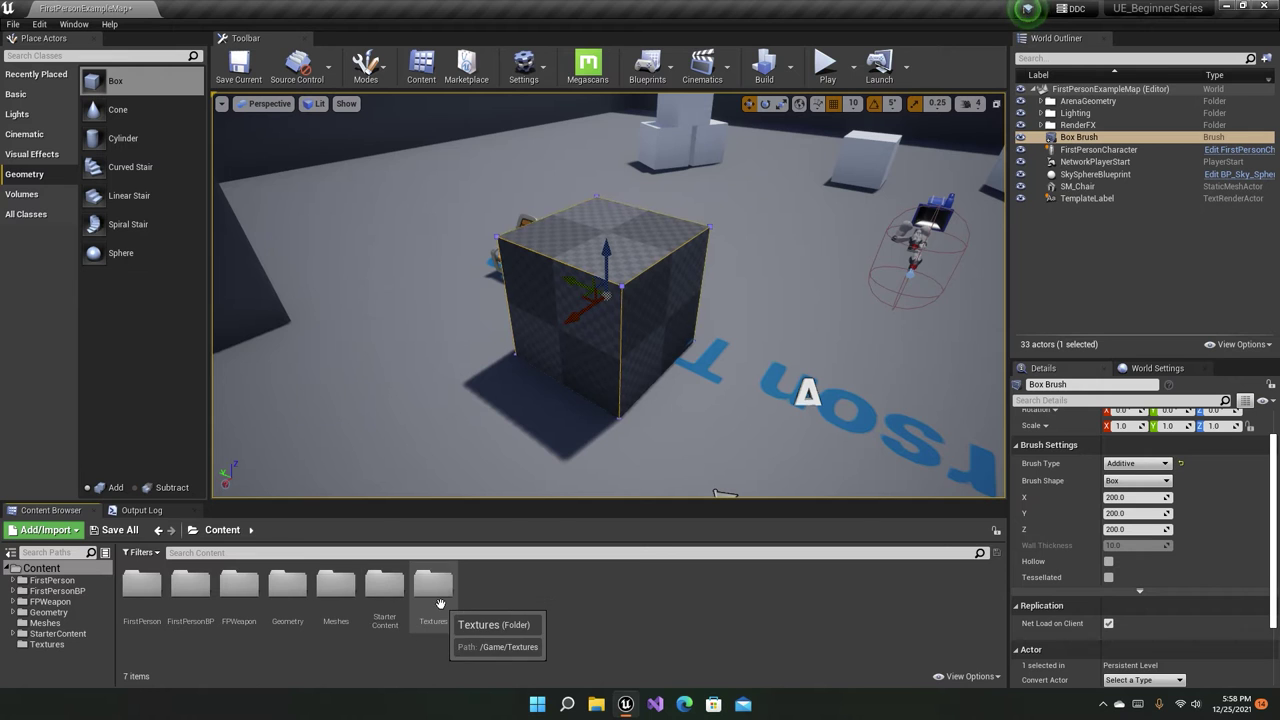
double_click(438, 600)
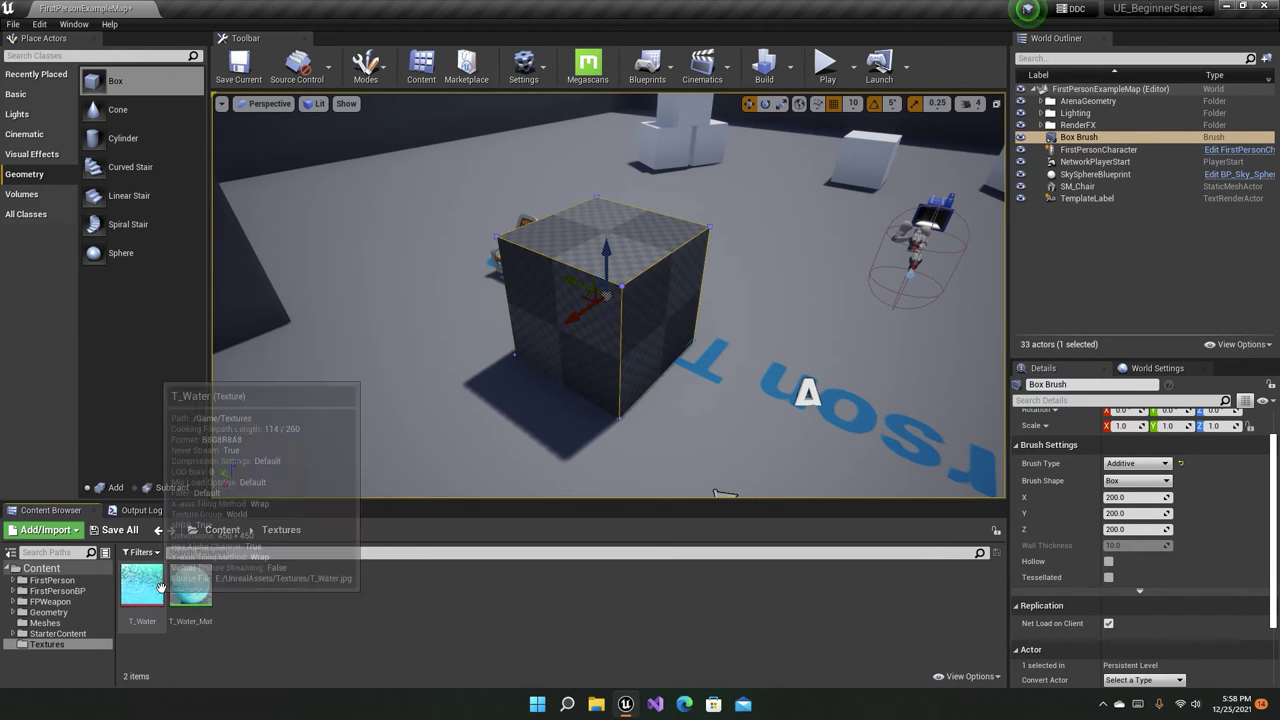
key(f)
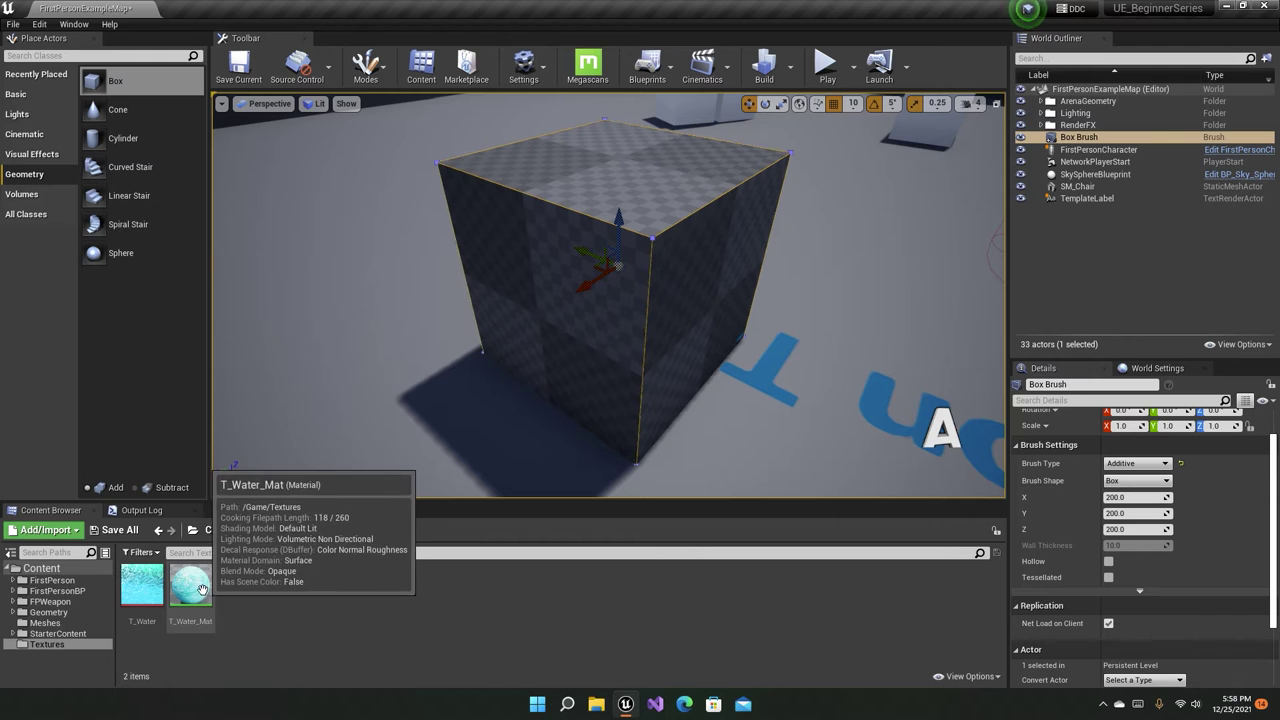
mouse_move(145, 585)
mouse_down()
mouse_move(536, 287)
mouse_move(544, 240)
mouse_up()
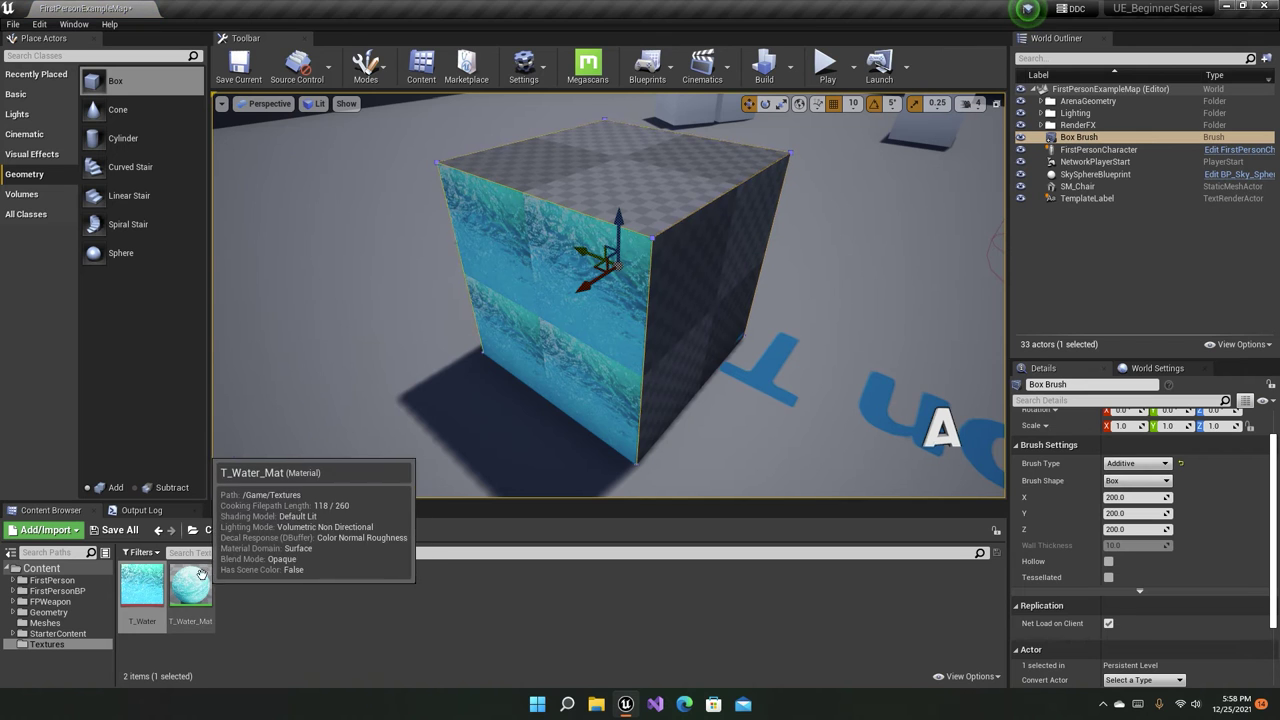
key(ctrl+z)
right_click(151, 594)
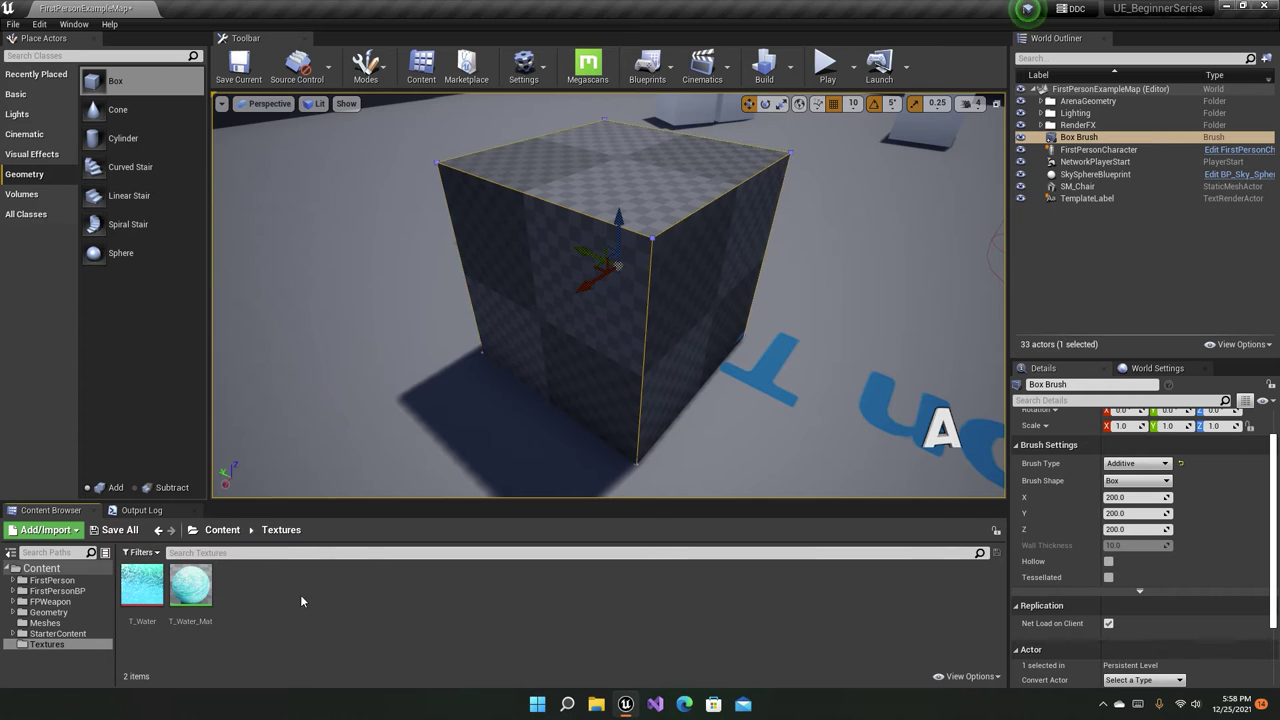
mouse_move(500, 300)
right_down()
mouse_move(560, 300)
mouse_move(520, 300)
right_up()
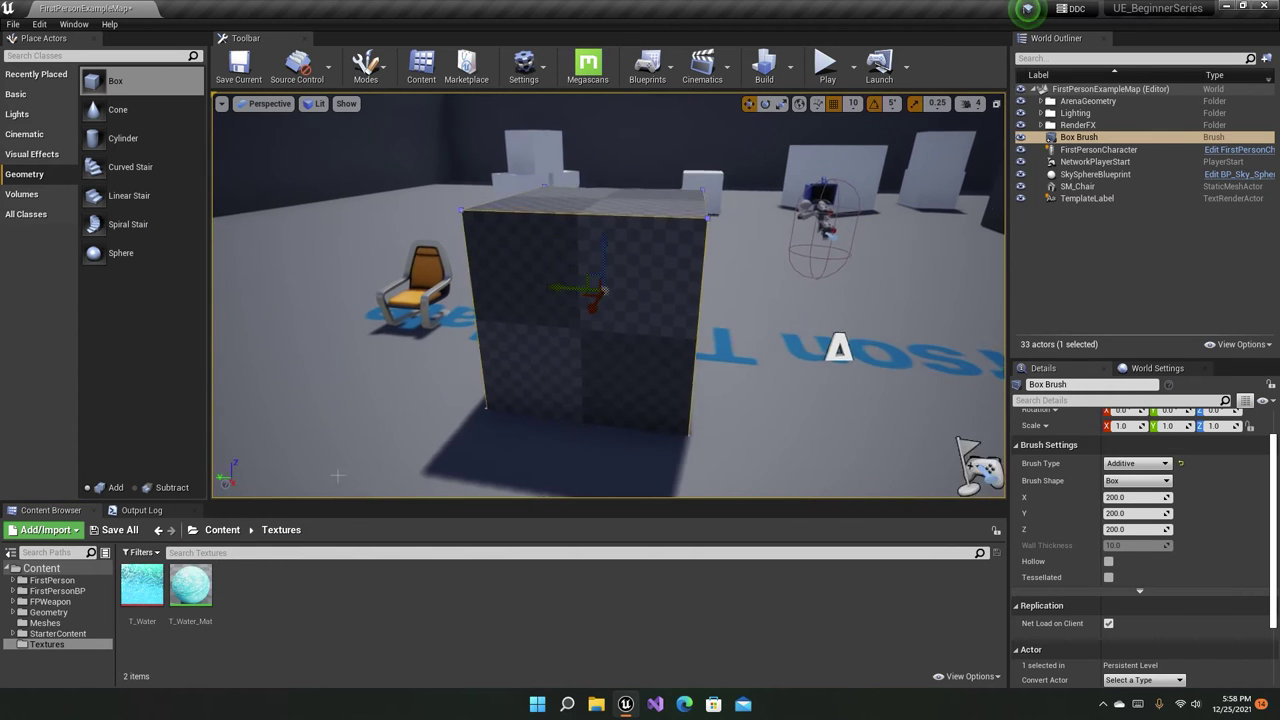
Apply T_Water_Mat to the box's front, right and top faces.
drag(190, 585, 508, 316)
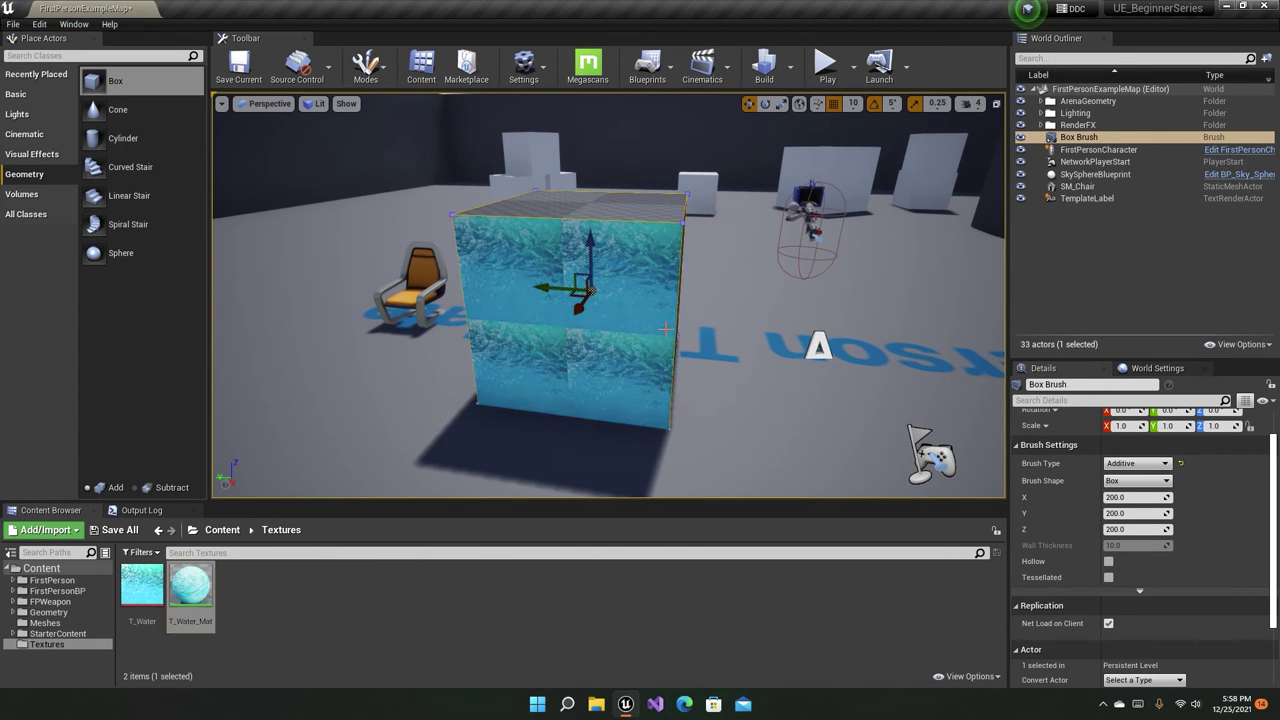
mouse_move(508, 316)
right_down()
mouse_move(460, 316)
mouse_move(520, 316)
right_up()
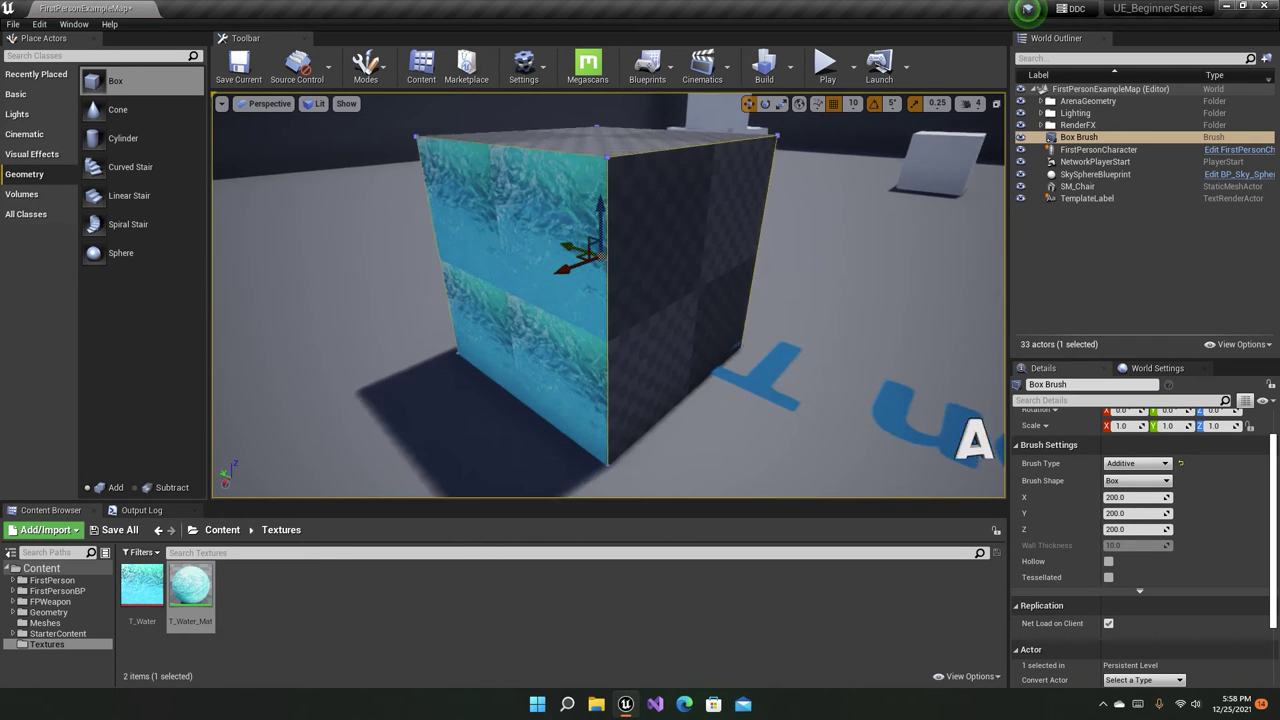
right_drag(520, 316, 500, 316)
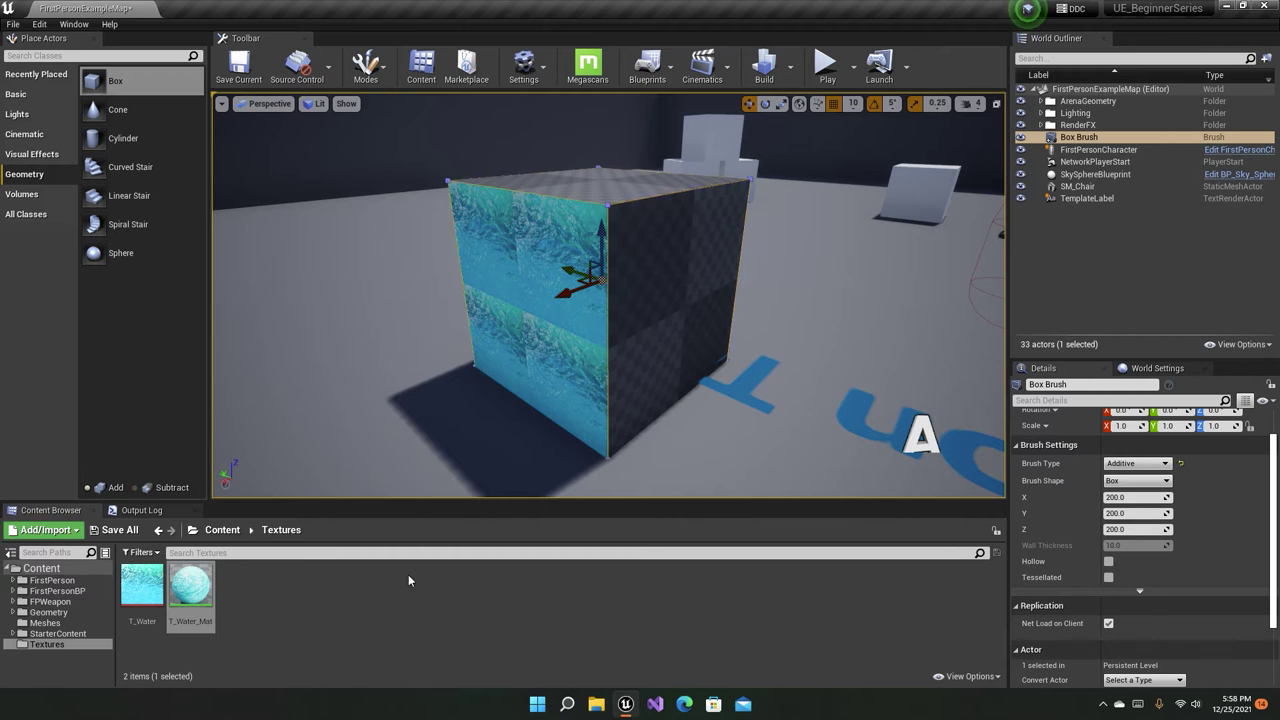
drag(190, 585, 642, 299)
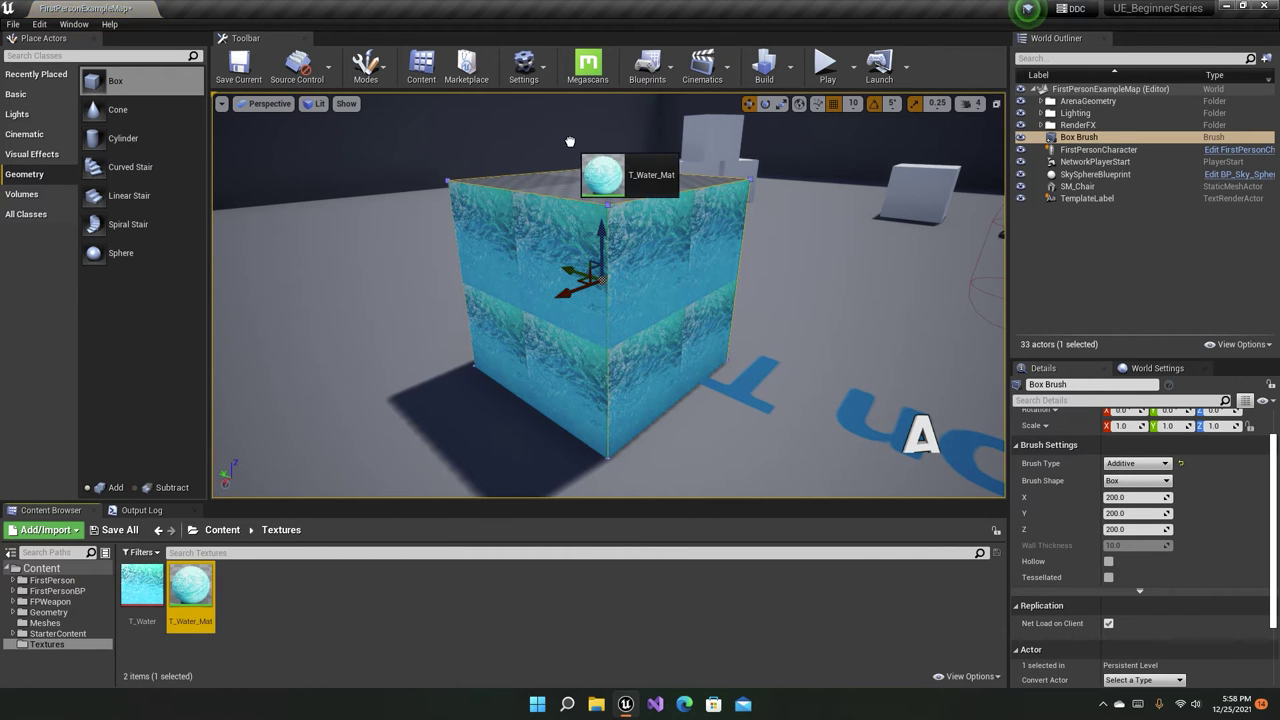
drag(570, 141, 570, 141)
key(ctrl+z)
mouse_move(570, 141)
right_down()
mouse_move(570, 200)
mouse_move(520, 200)
right_up()
drag(190, 585, 640, 186)
Cover the remaining dark face with T_Water_Mat and select the box brush.
right_drag(640, 186, 560, 186)
drag(142, 585, 614, 234)
mouse_move(614, 234)
right_down()
mouse_move(247, 118)
mouse_move(300, 118)
right_up()
drag(190, 585, 765, 285)
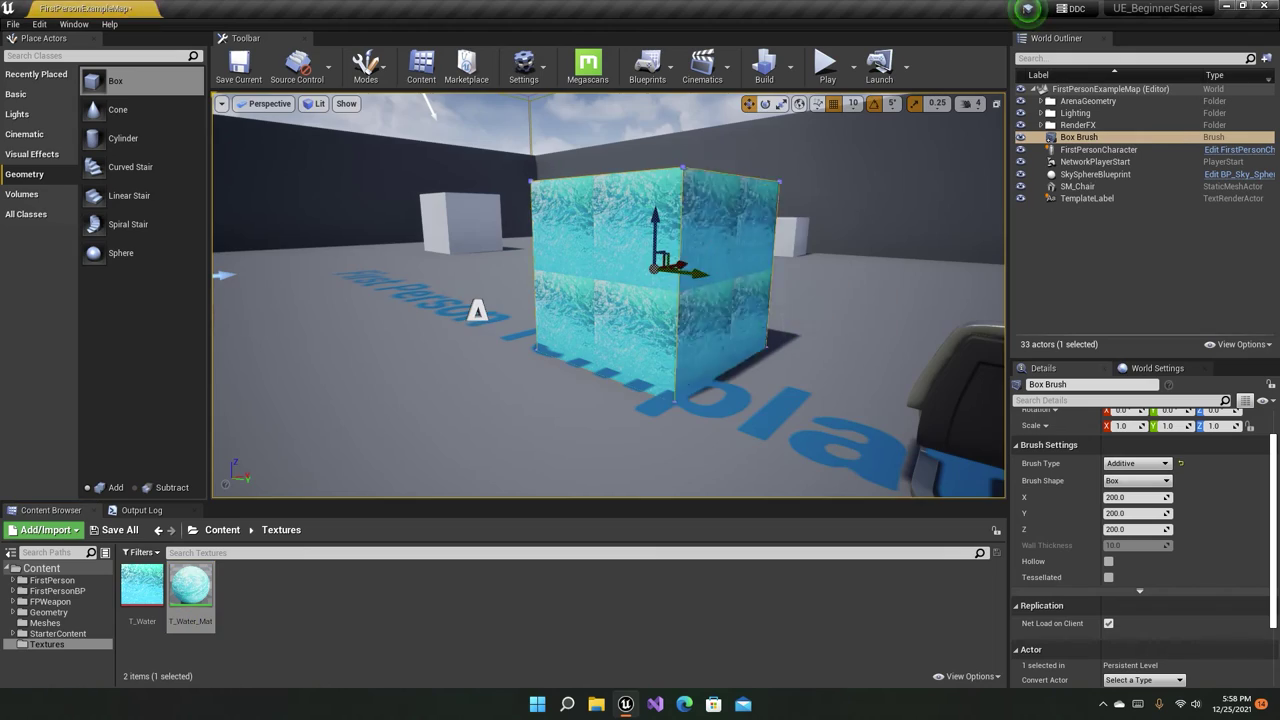
mouse_move(765, 285)
right_down()
mouse_move(700, 285)
mouse_move(700, 420)
mouse_move(560, 445)
right_up()
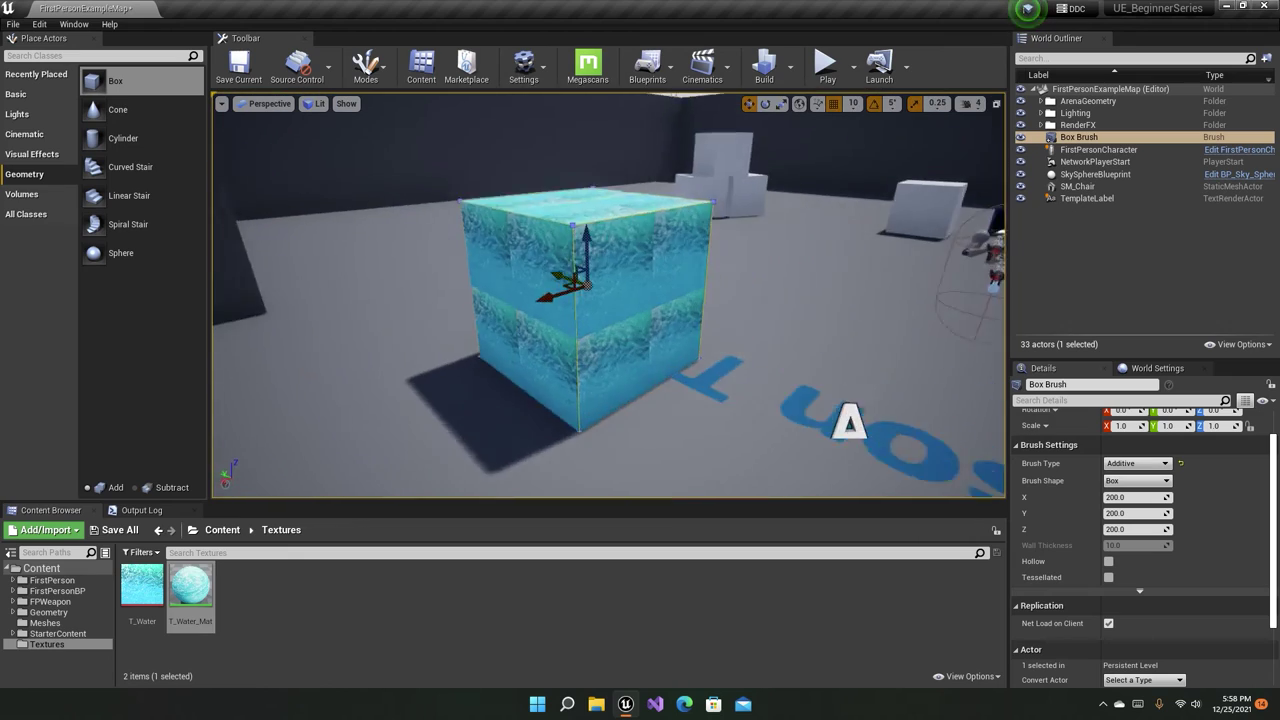
right_drag(560, 445, 560, 440)
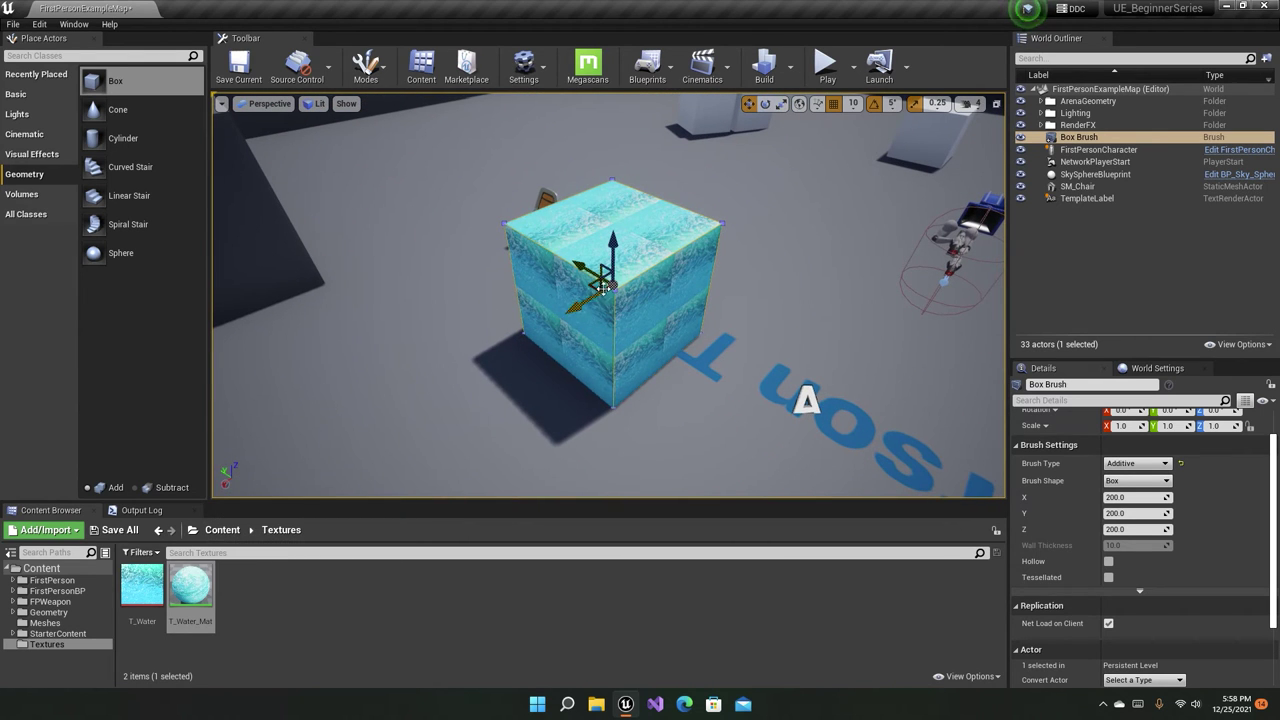
click(1112, 141)
Delete the water box and place a spiral stair brush beside the chair.
key(Delete)
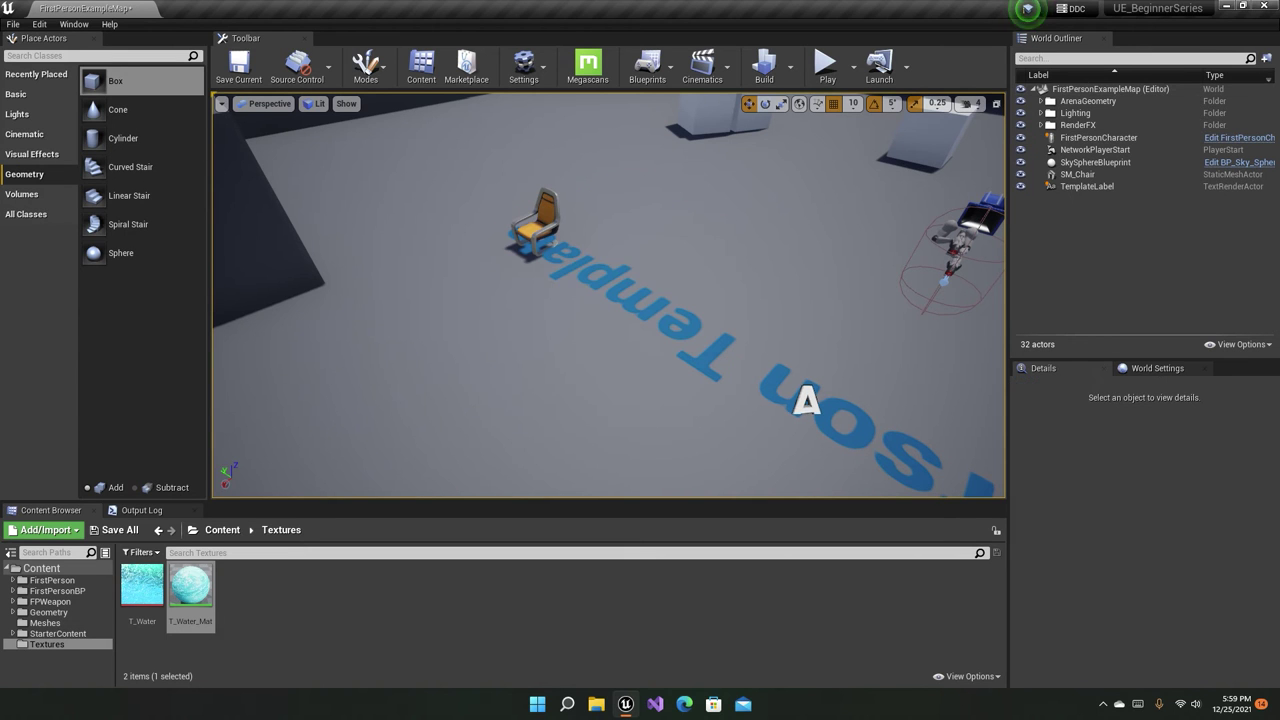
mouse_move(128, 224)
mouse_down()
mouse_move(598, 375)
mouse_move(683, 279)
mouse_up()
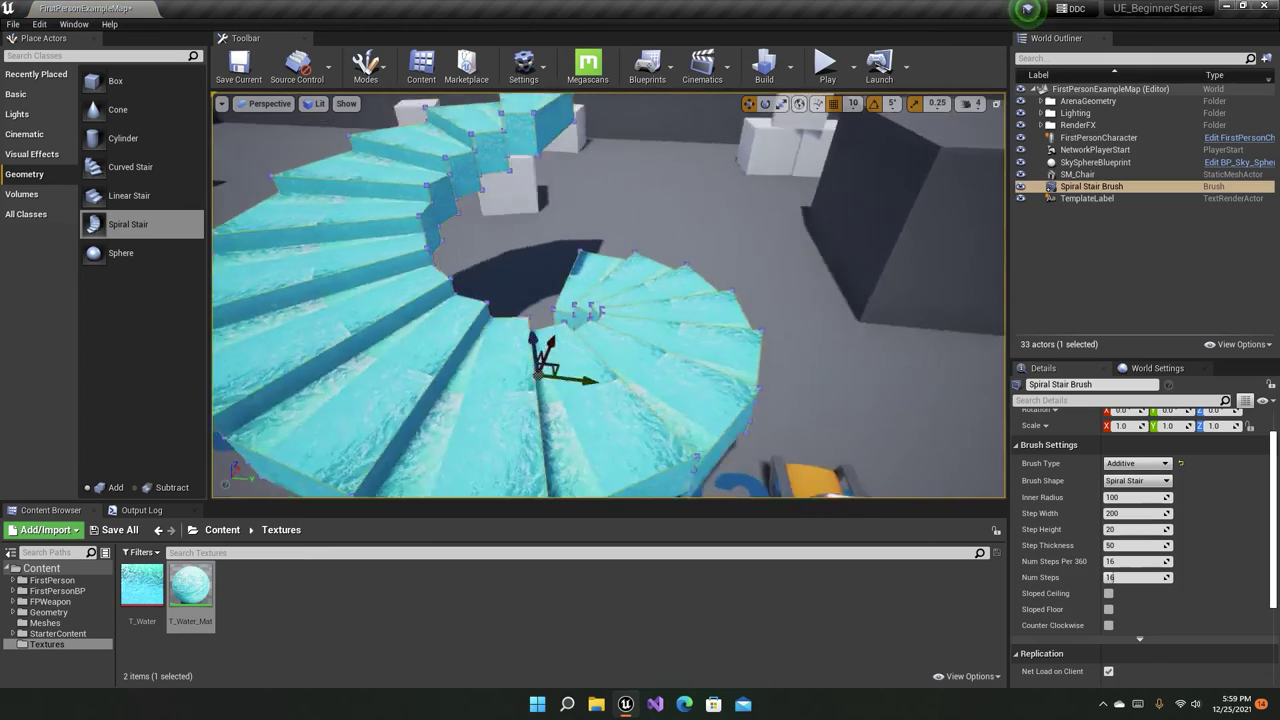
key(Delete)
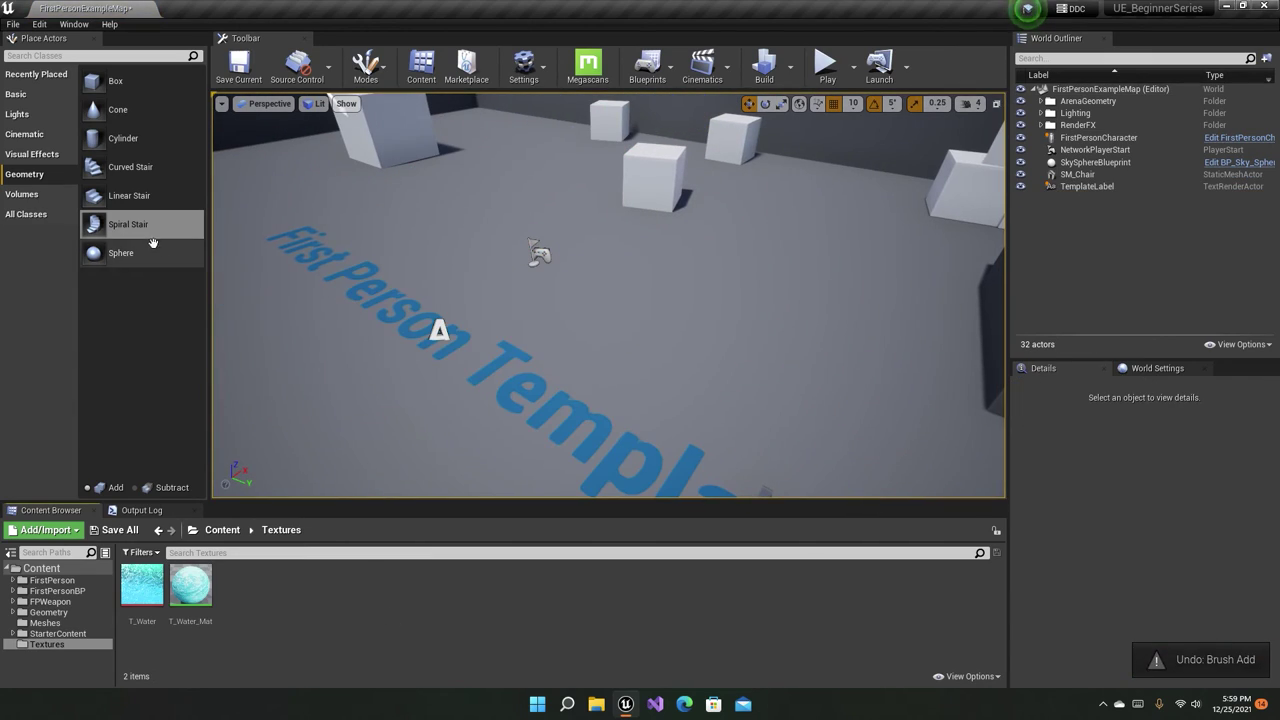
drag(153, 243, 597, 343)
right_drag(597, 343, 572, 296)
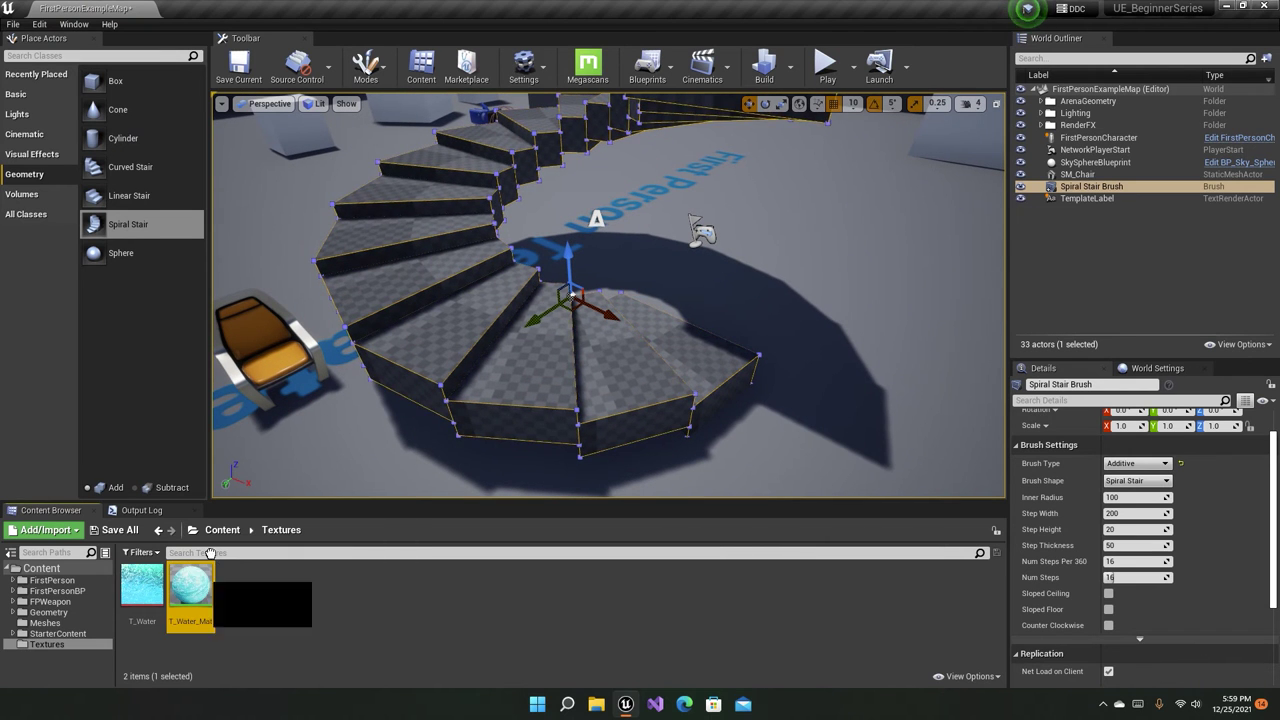
Try T_Water_Mat on several stair steps, then undo those placements.
drag(190, 585, 515, 345)
mouse_move(212, 576)
mouse_down()
mouse_move(410, 285)
mouse_move(420, 322)
mouse_up()
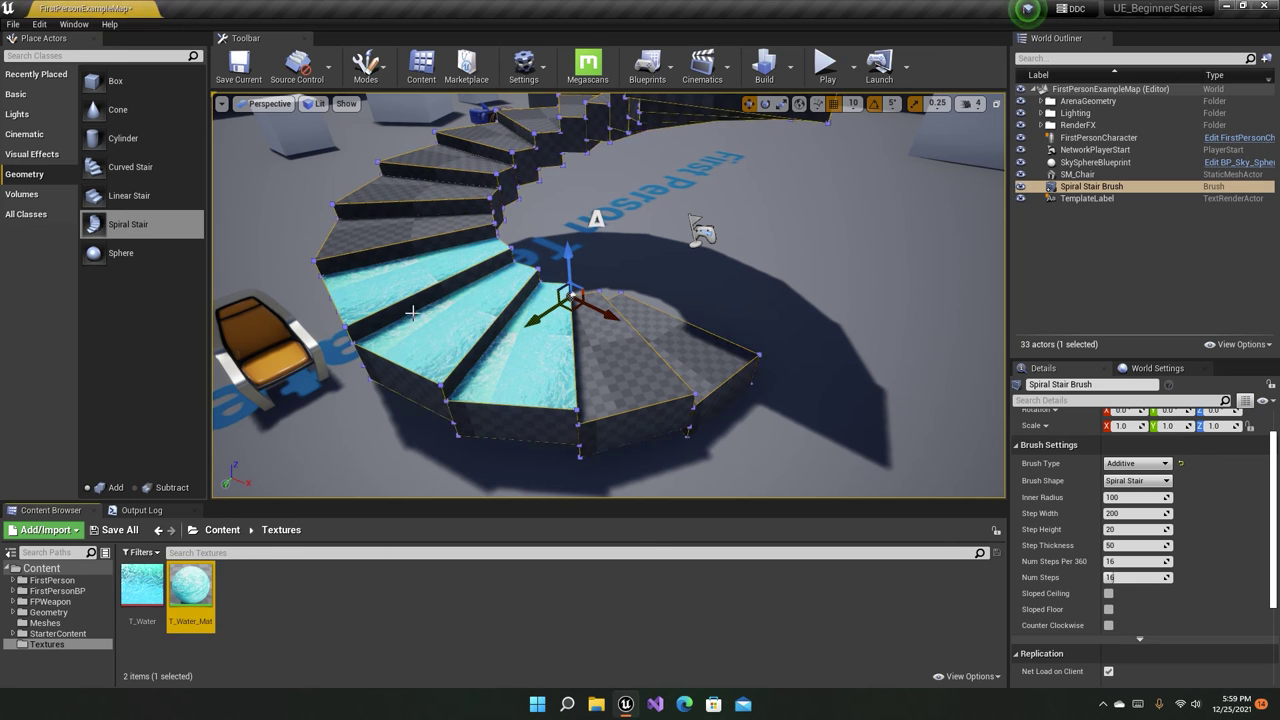
drag(190, 600, 428, 96)
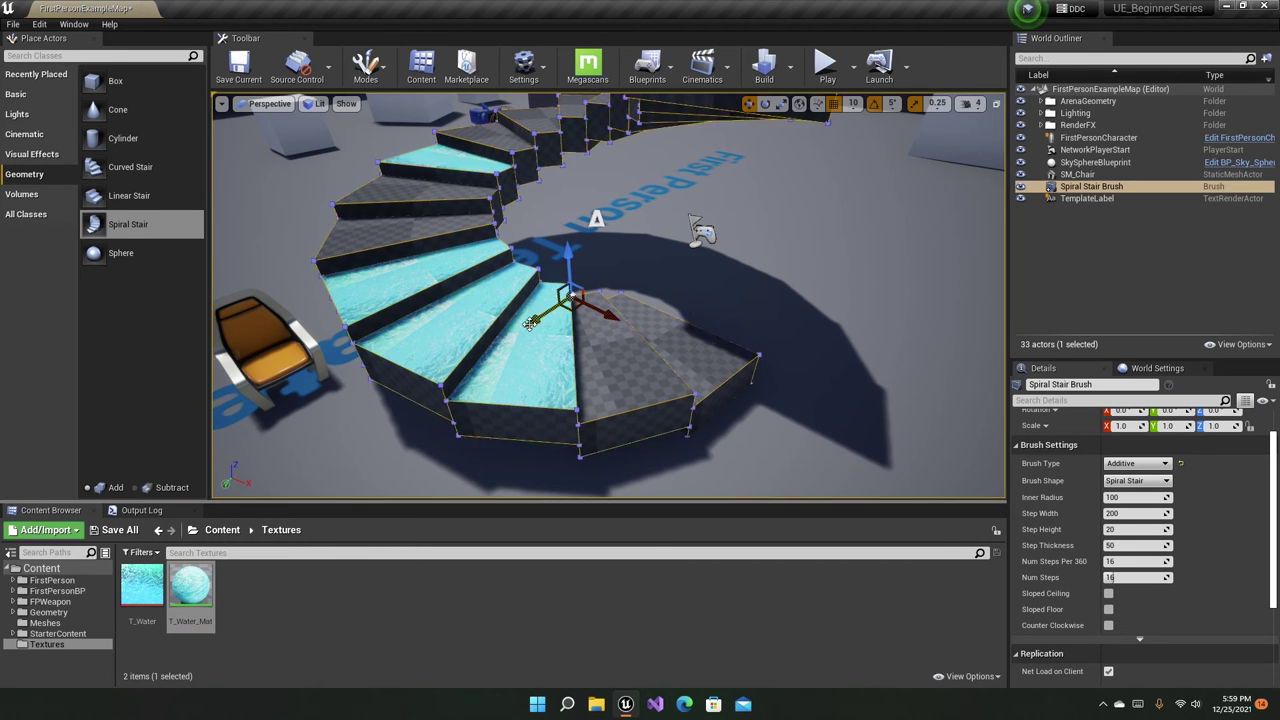
key(ctrl+z)
key(ctrl+z)
key(ctrl+z)
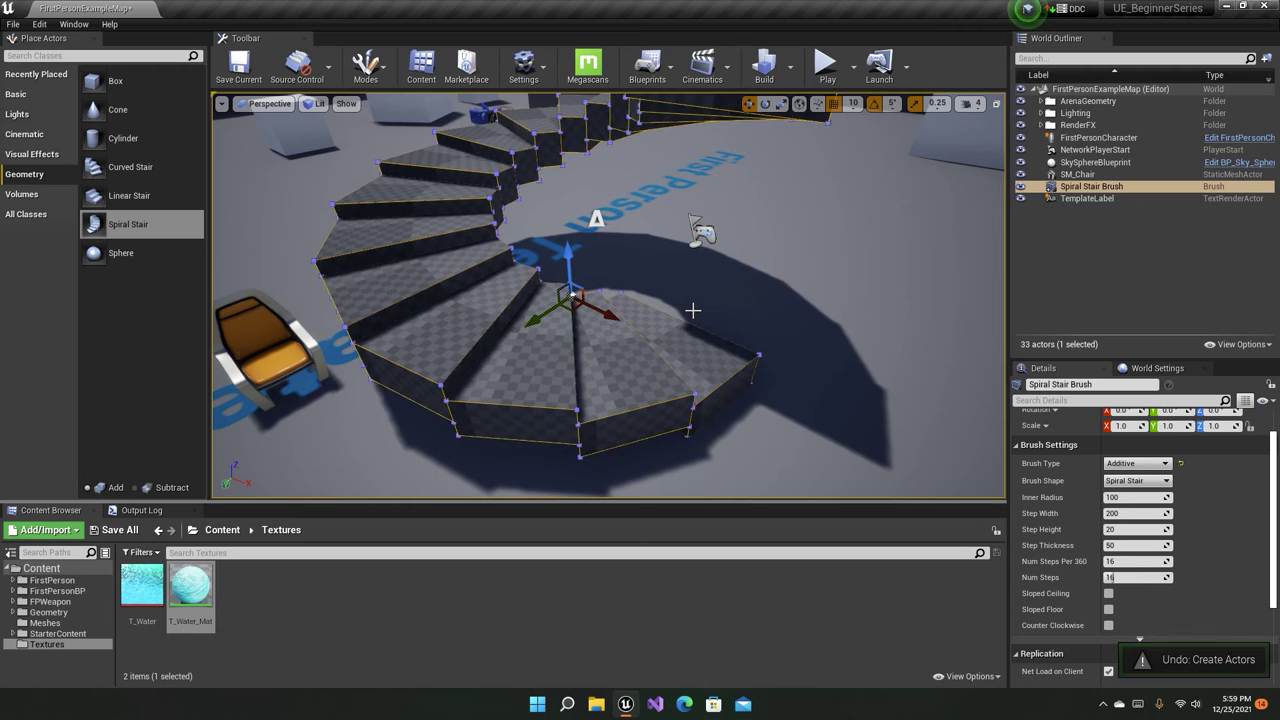
key(ctrl+z)
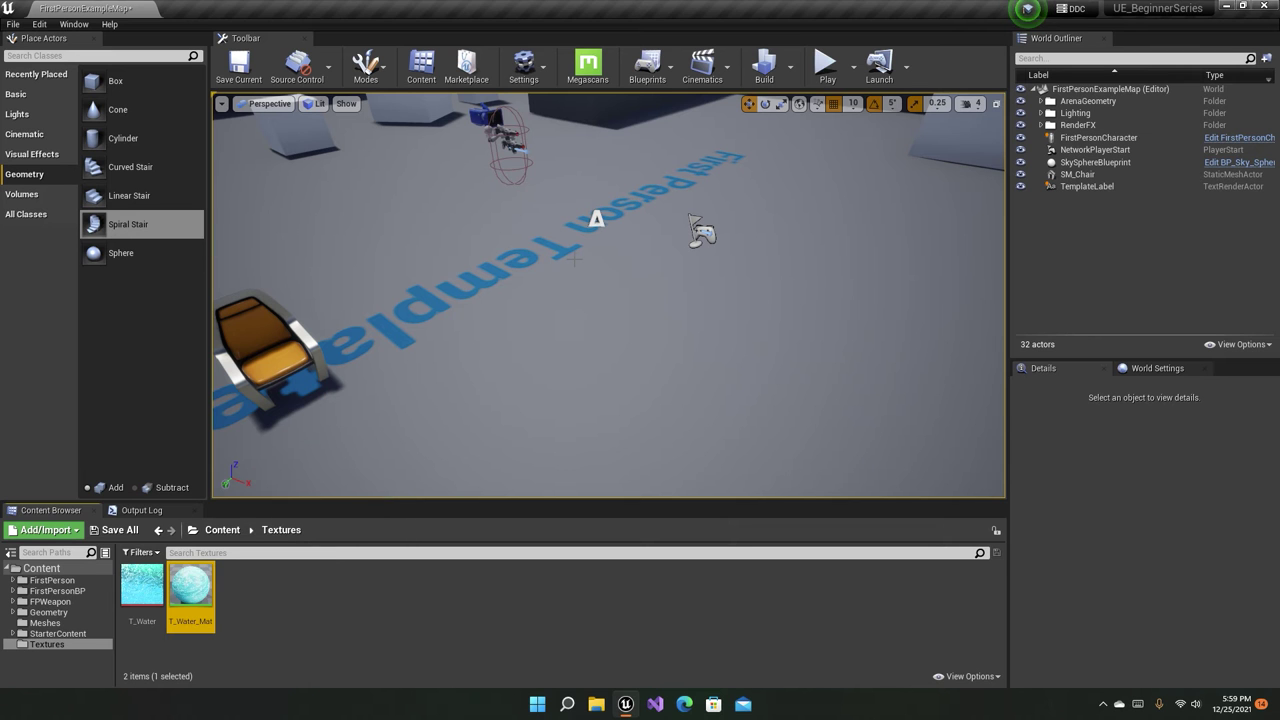
Drop another spiral stair into the level and view it from a low front angle.
drag(128, 224, 557, 320)
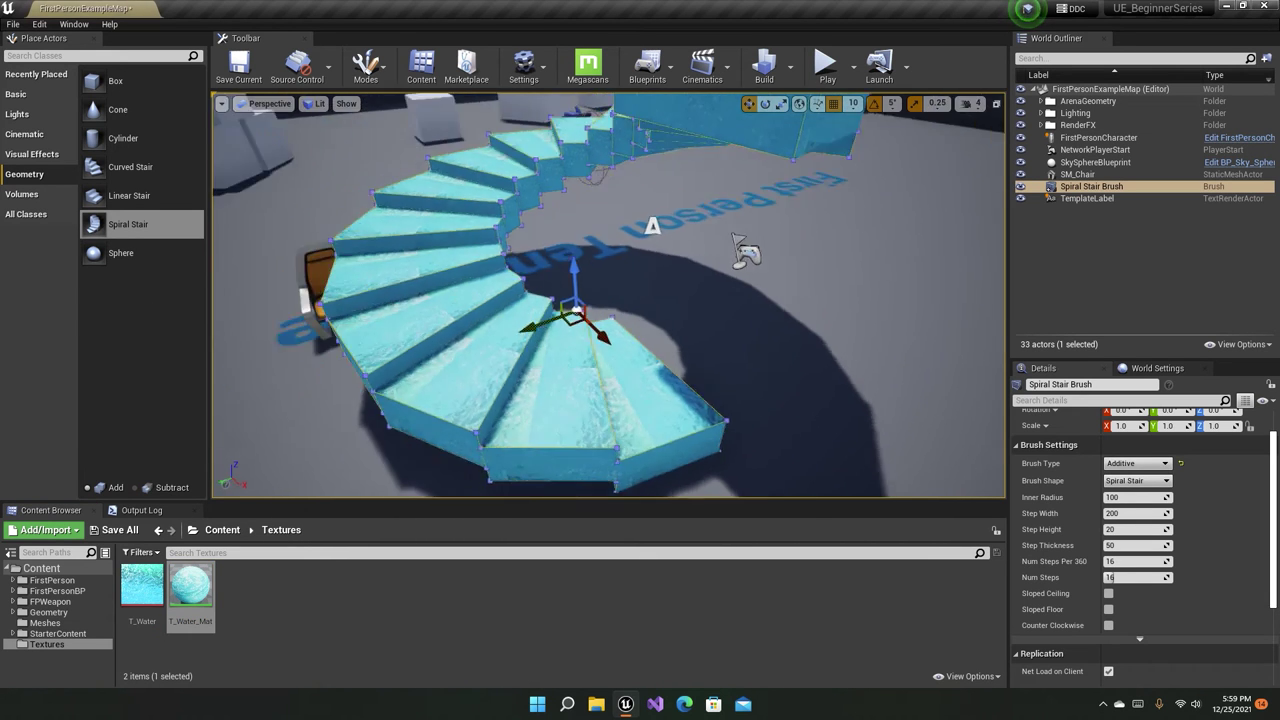
mouse_move(608, 295)
right_down()
mouse_move(700, 300)
mouse_move(660, 300)
mouse_move(352, 528)
right_up()
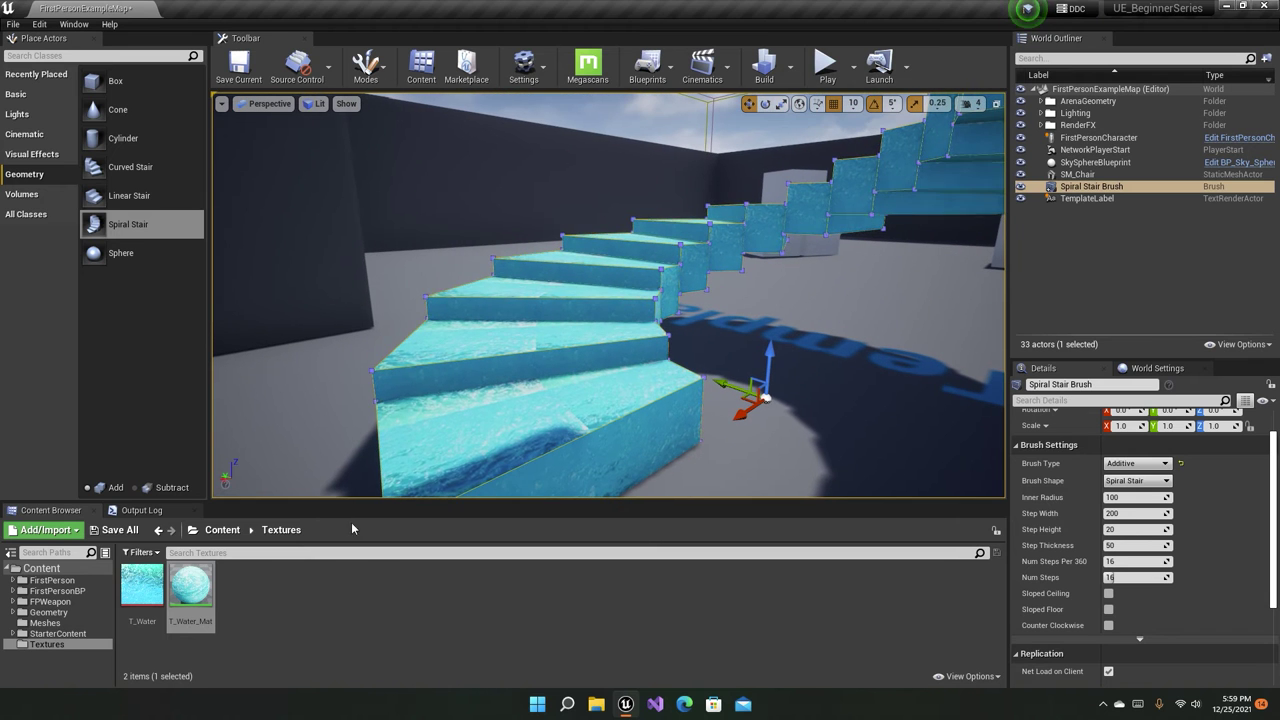
click(226, 530)
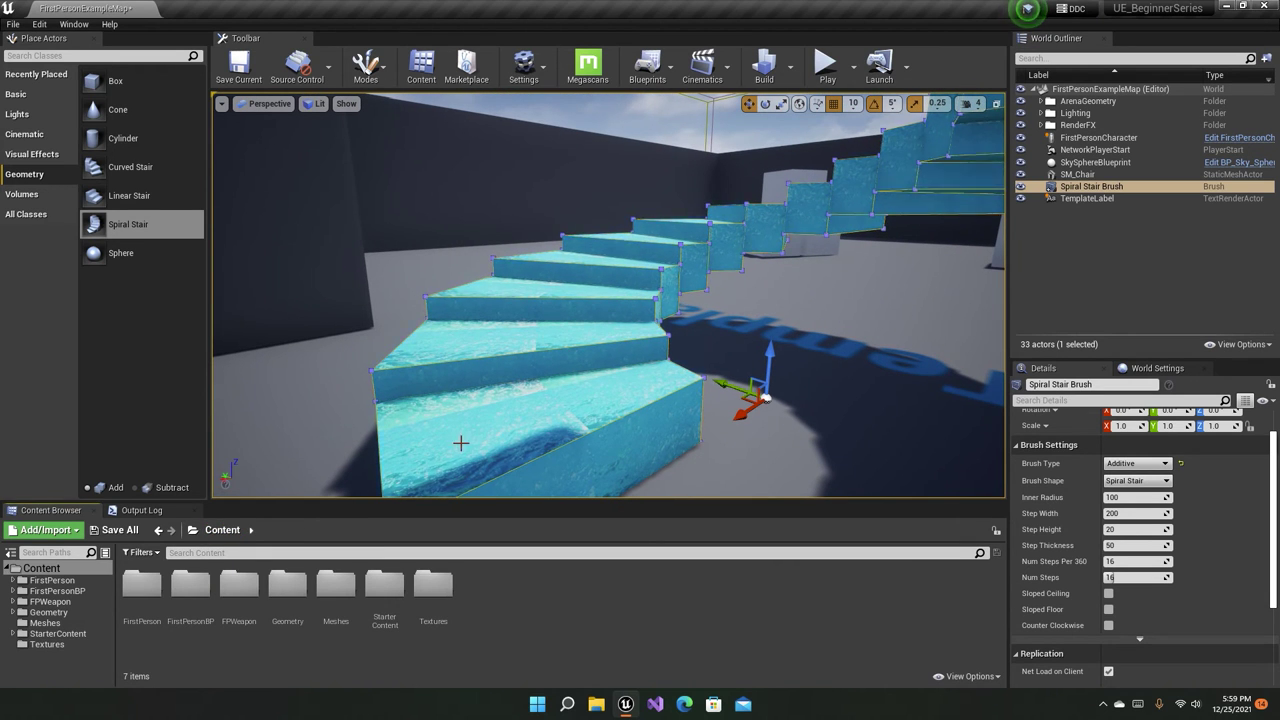
right_drag(460, 442, 460, 442)
Replace the spiral stair with a box brush and select its right face.
key(Delete)
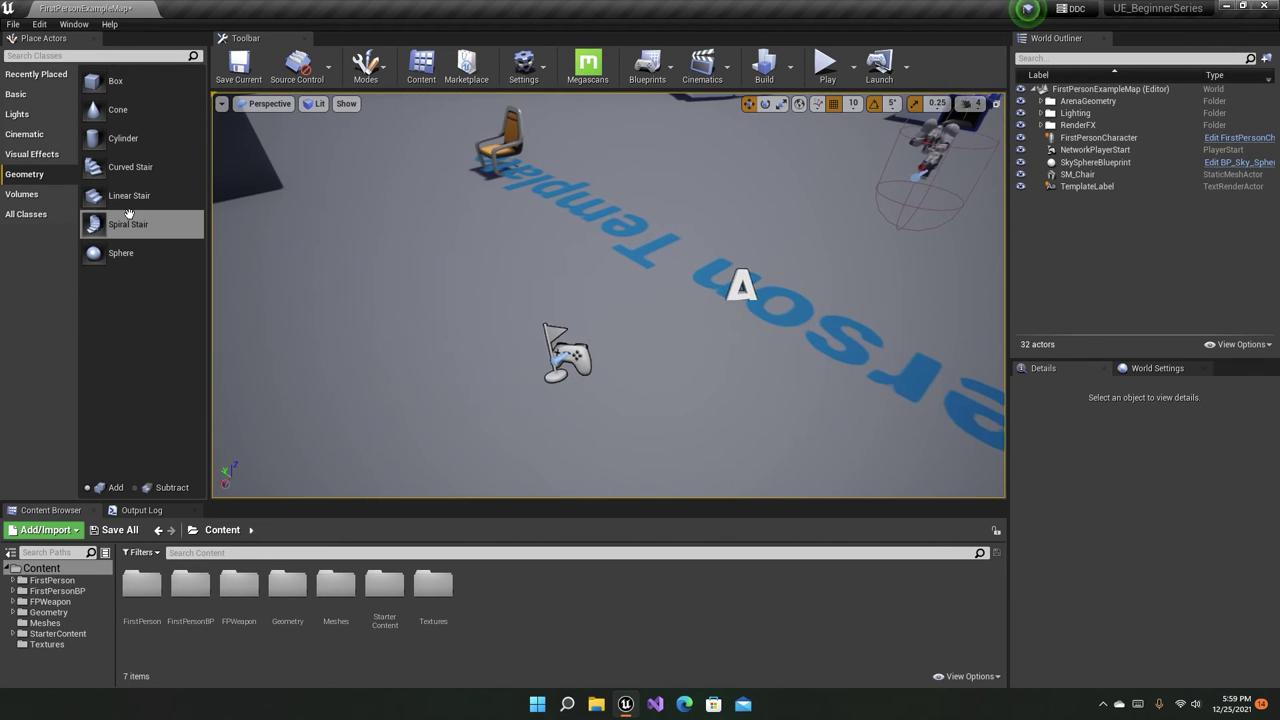
mouse_move(116, 80)
mouse_down()
mouse_move(611, 246)
mouse_move(533, 243)
mouse_up()
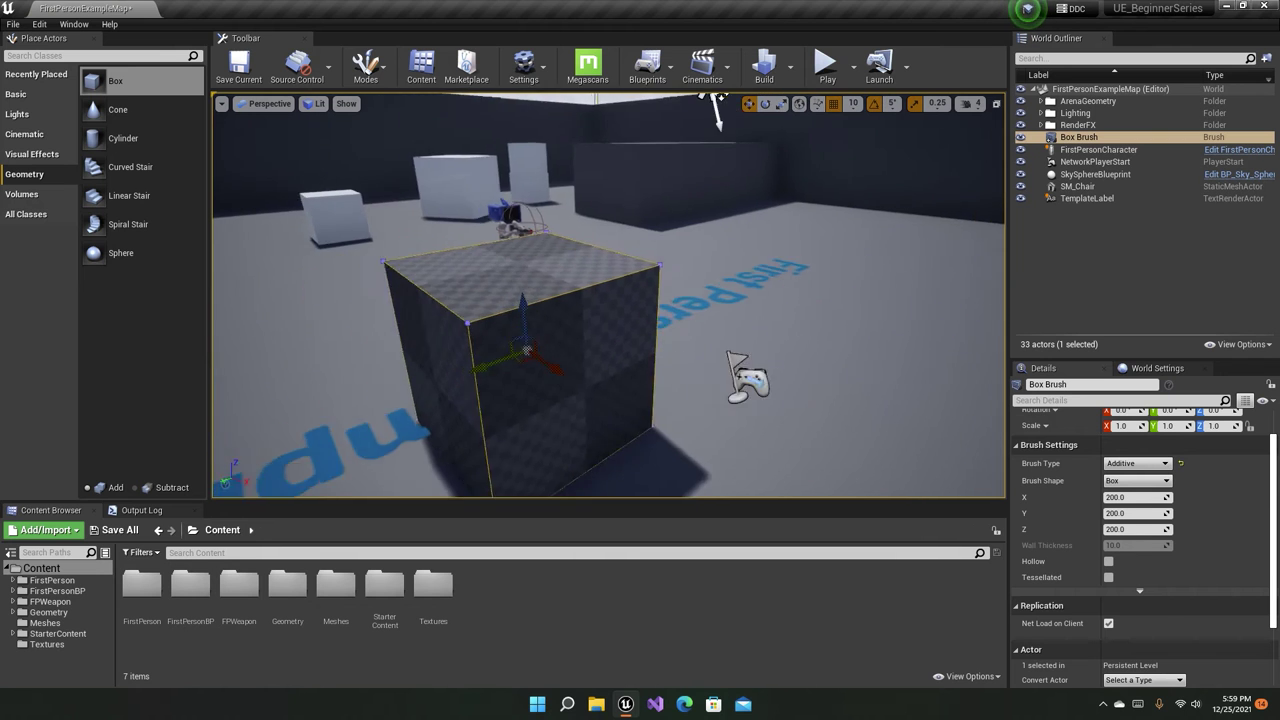
alt+right_drag(533, 243, 533, 243)
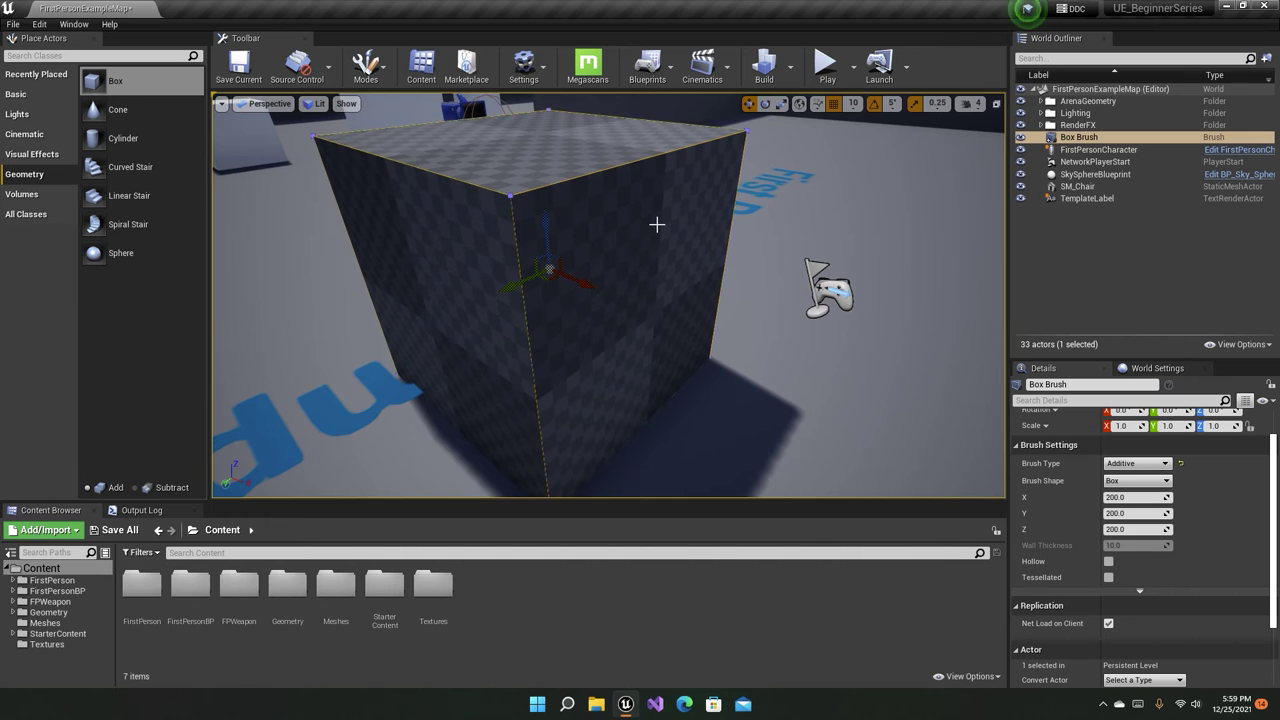
click(690, 212)
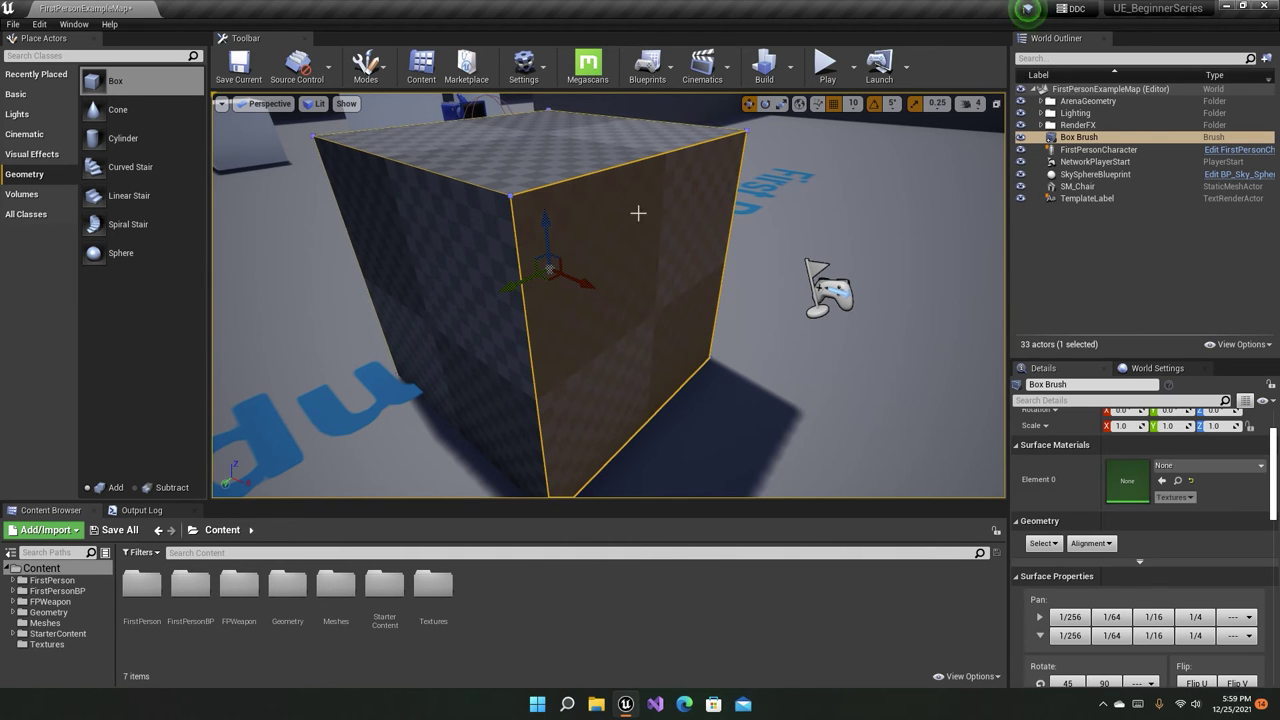
Flip the right face's checker texture with Flip U and Flip V in Surface Properties.
scroll(1120, 500, up, 2)
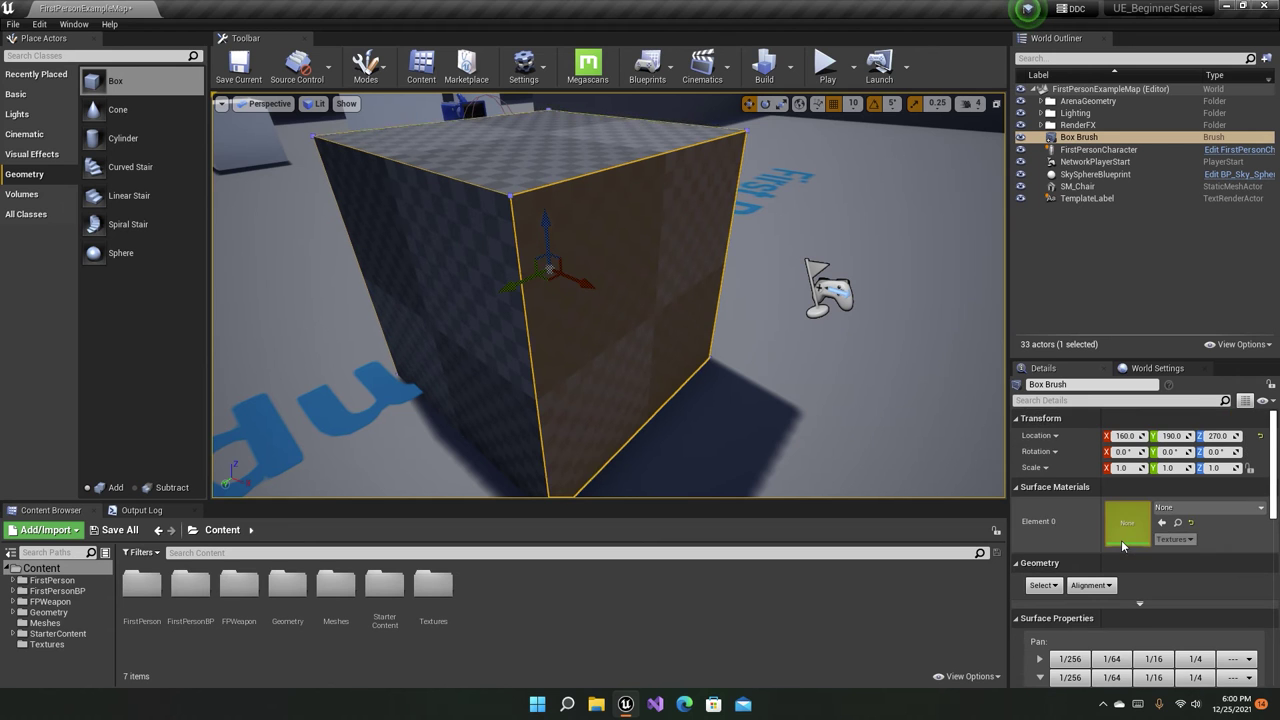
scroll(1100, 470, down, 2)
scroll(1084, 430, up, 1)
scroll(1155, 573, down, 3)
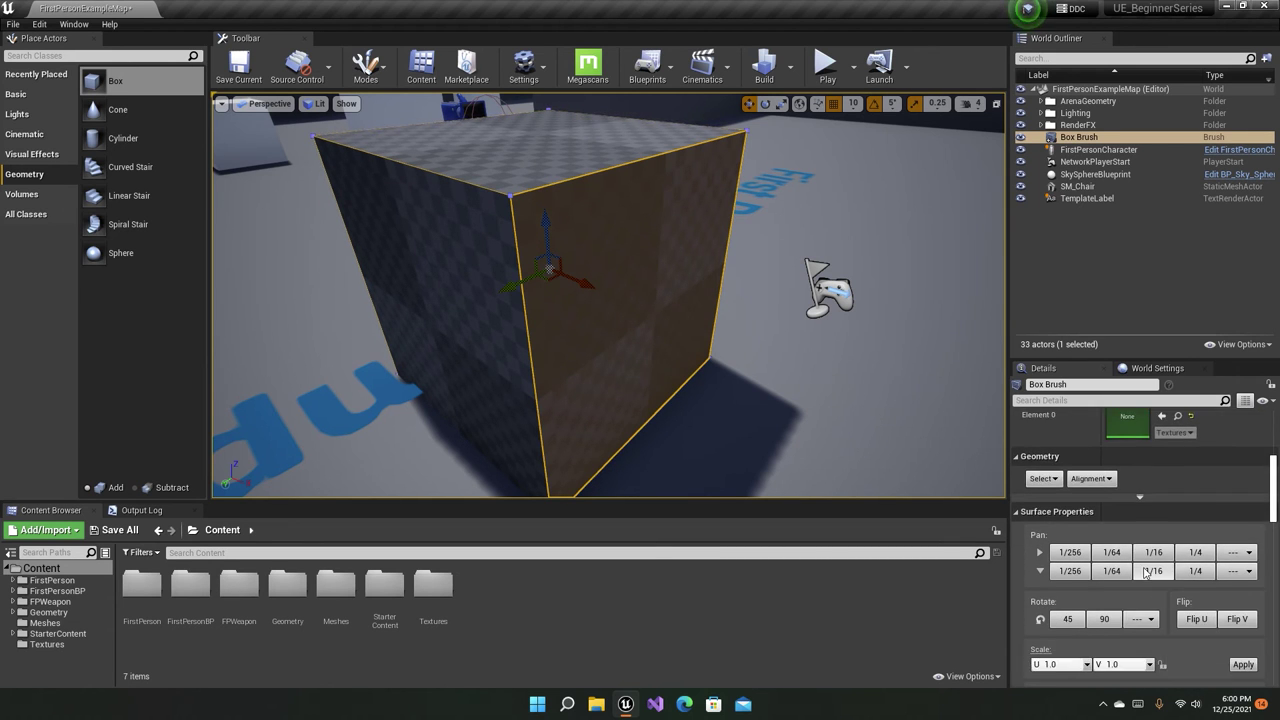
scroll(1140, 575, down, 2)
scroll(1120, 580, down, 2)
scroll(1093, 560, up, 4)
scroll(1095, 560, up, 2)
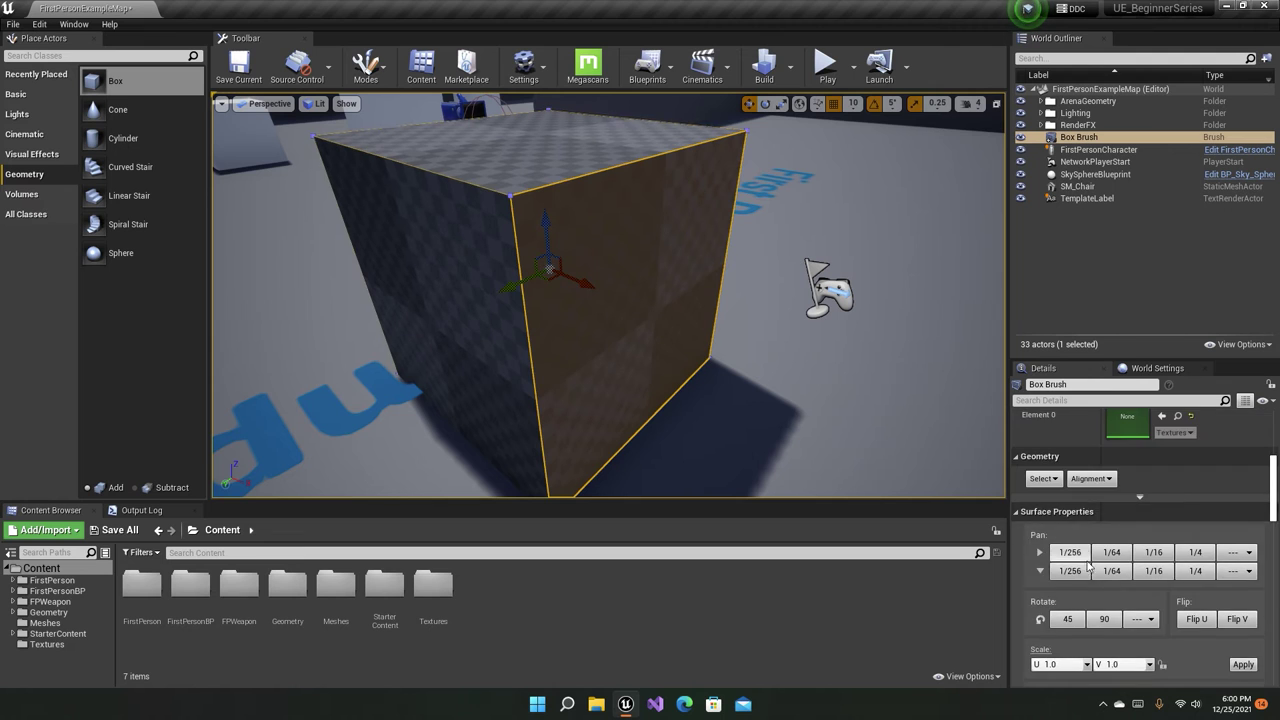
scroll(1110, 552, up, 1)
scroll(1110, 565, down, 1)
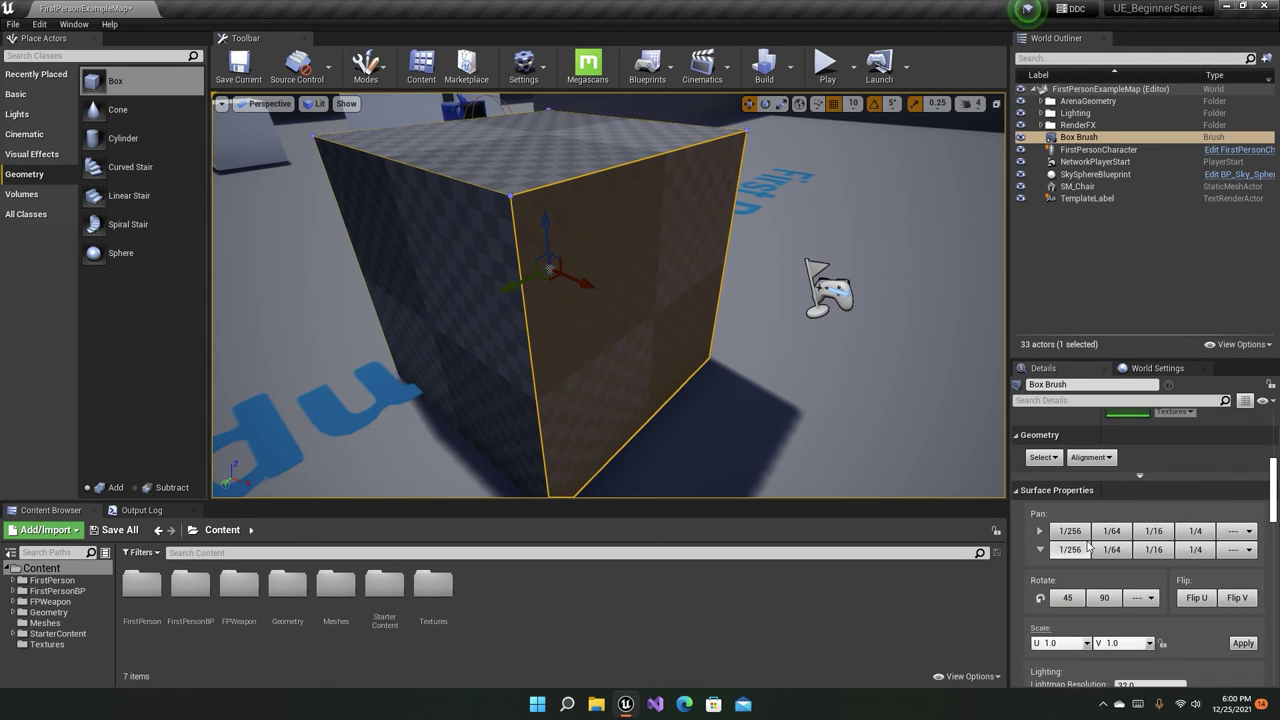
scroll(1100, 540, down, 1)
scroll(1093, 520, up, 1)
scroll(1113, 569, down, 1)
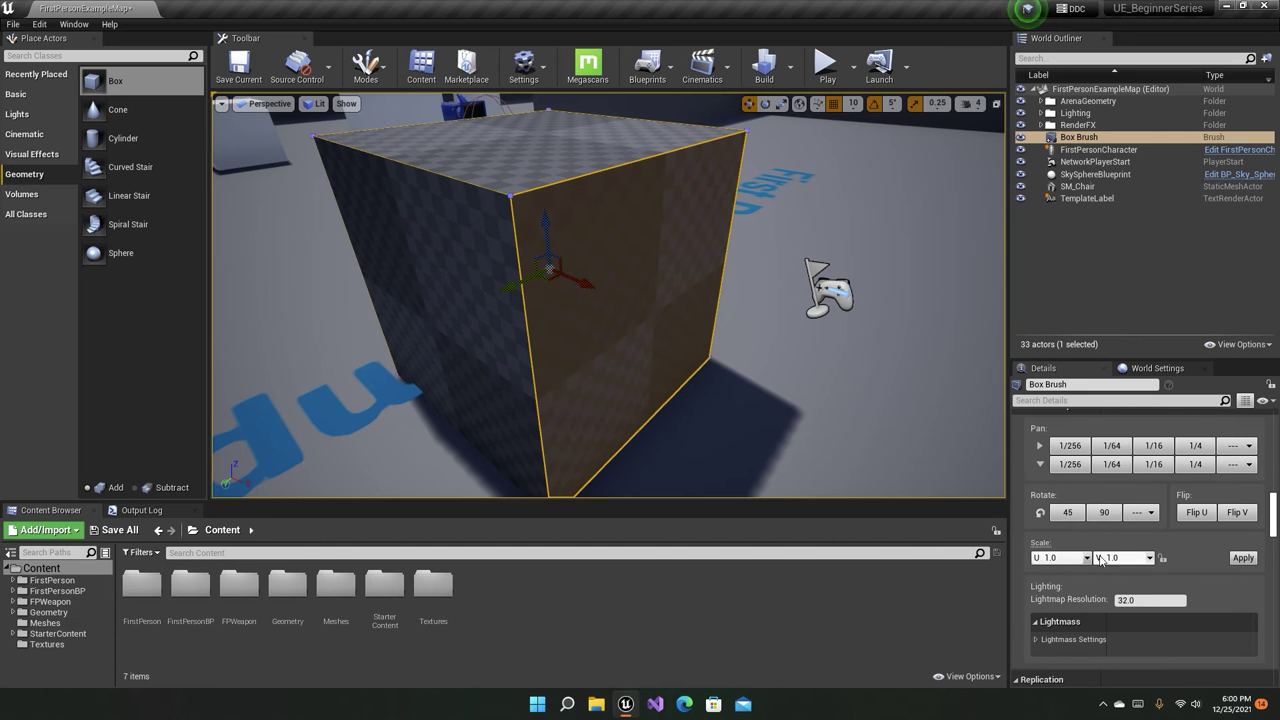
scroll(1040, 545, up, 1)
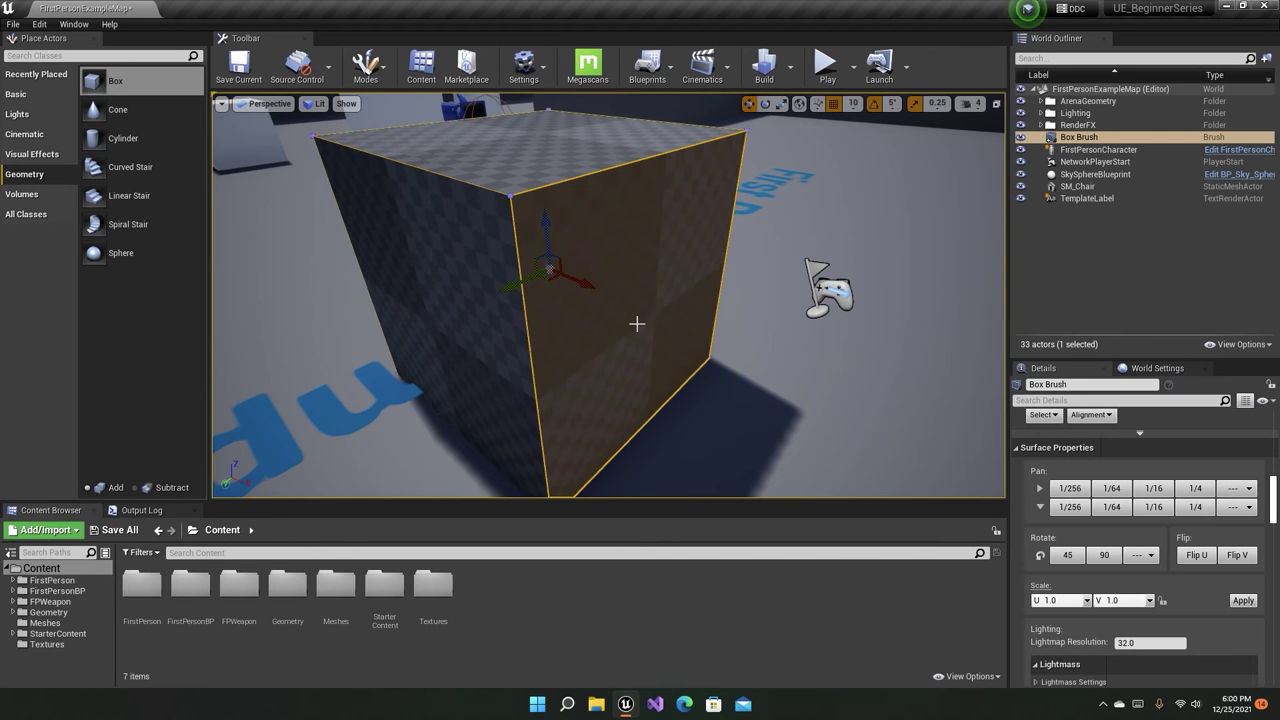
alt+drag(637, 323, 520, 330)
alt+right_drag(520, 330, 560, 300)
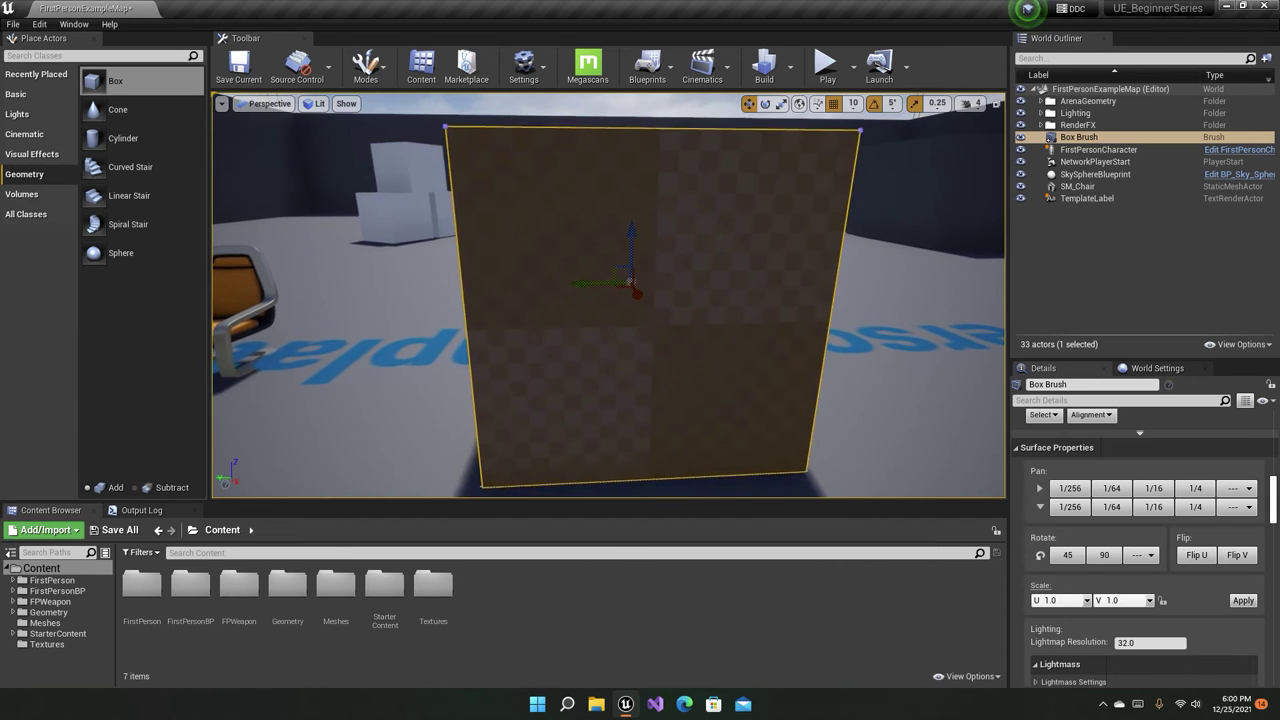
alt+right_drag(560, 300, 637, 323)
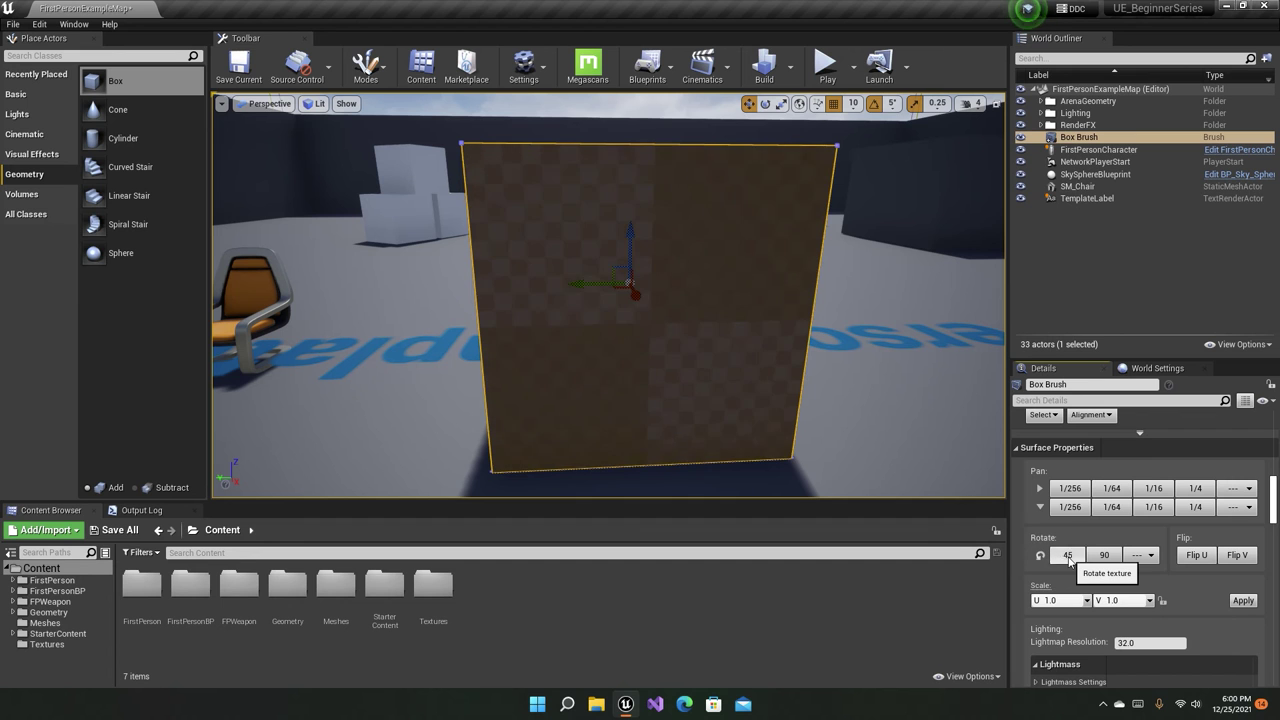
click(1197, 556)
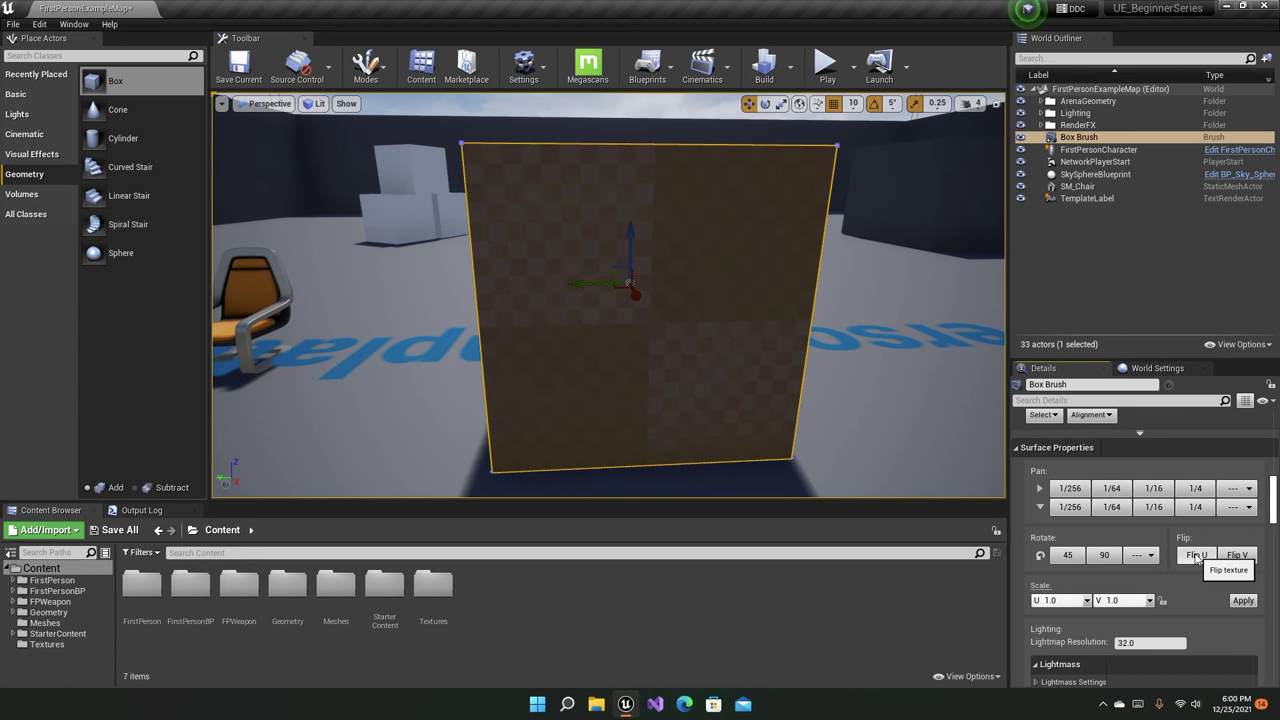
click(1250, 556)
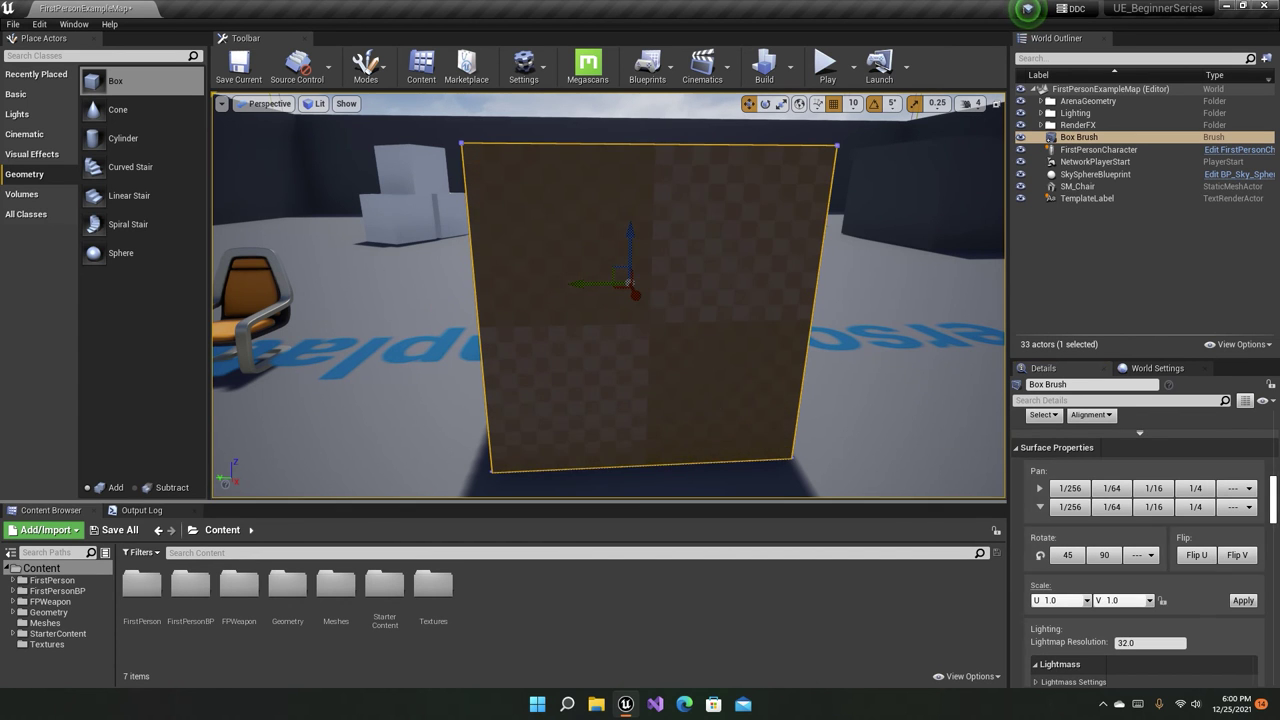
right_drag(640, 300, 700, 320)
right_drag(609, 295, 614, 351)
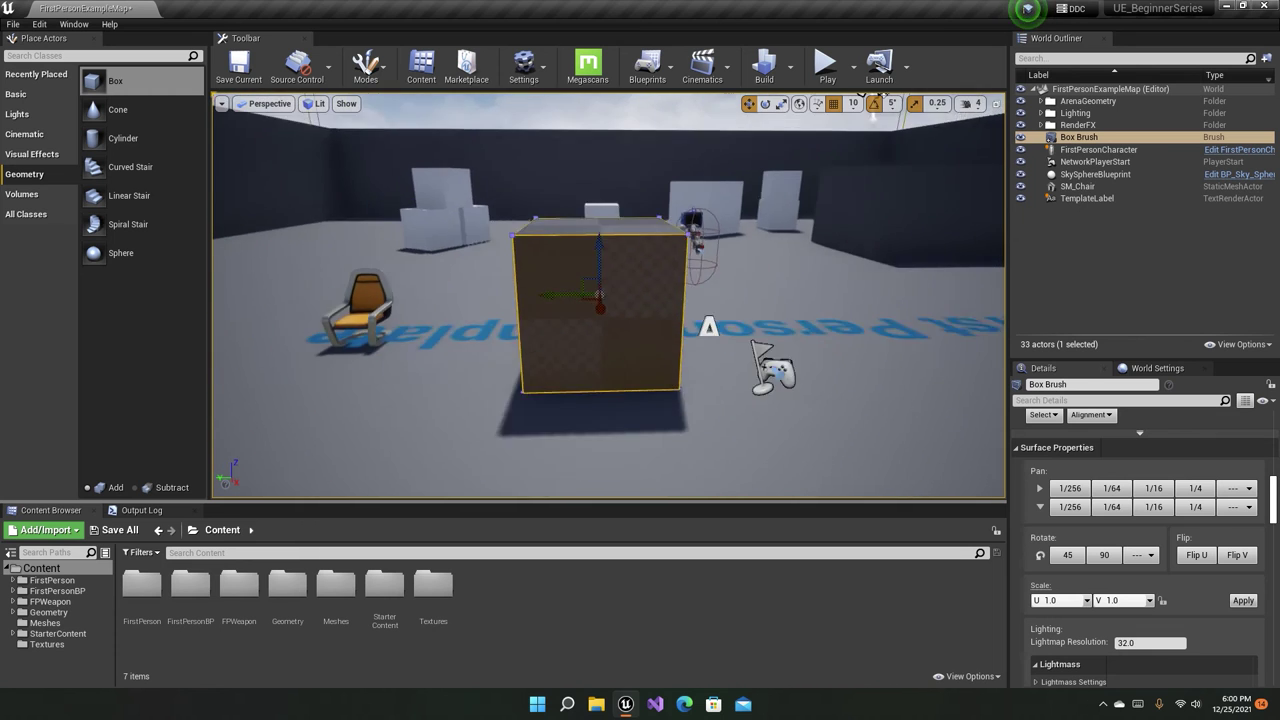
Set the face's texture Scale U and V to 0.5 and apply it.
scroll(1100, 560, down, 1)
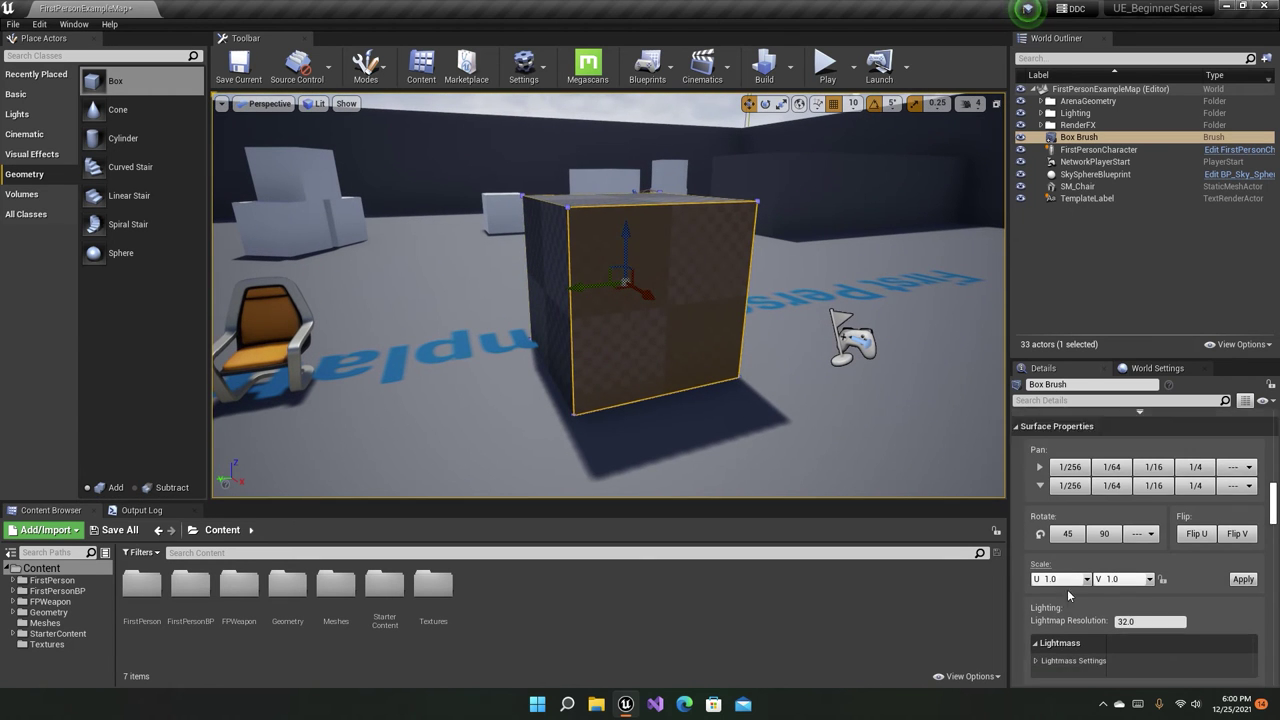
scroll(1060, 545, down, 1)
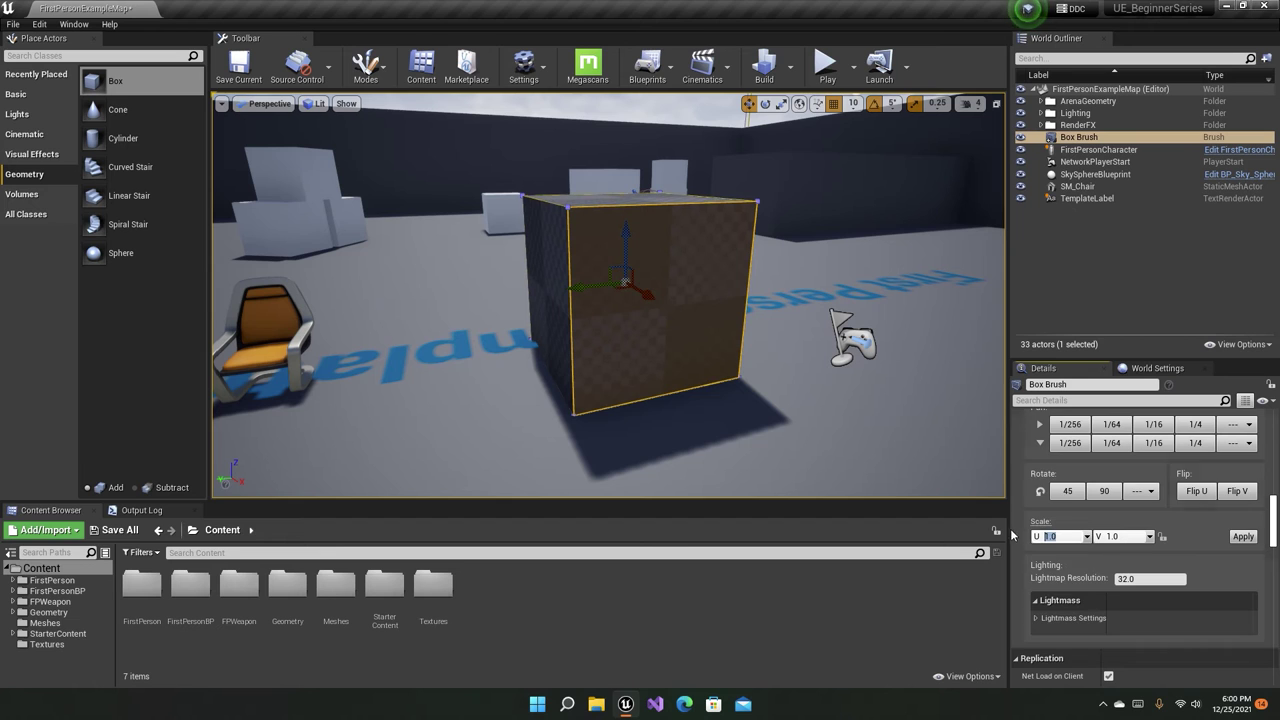
text(0.5)
key(Return)
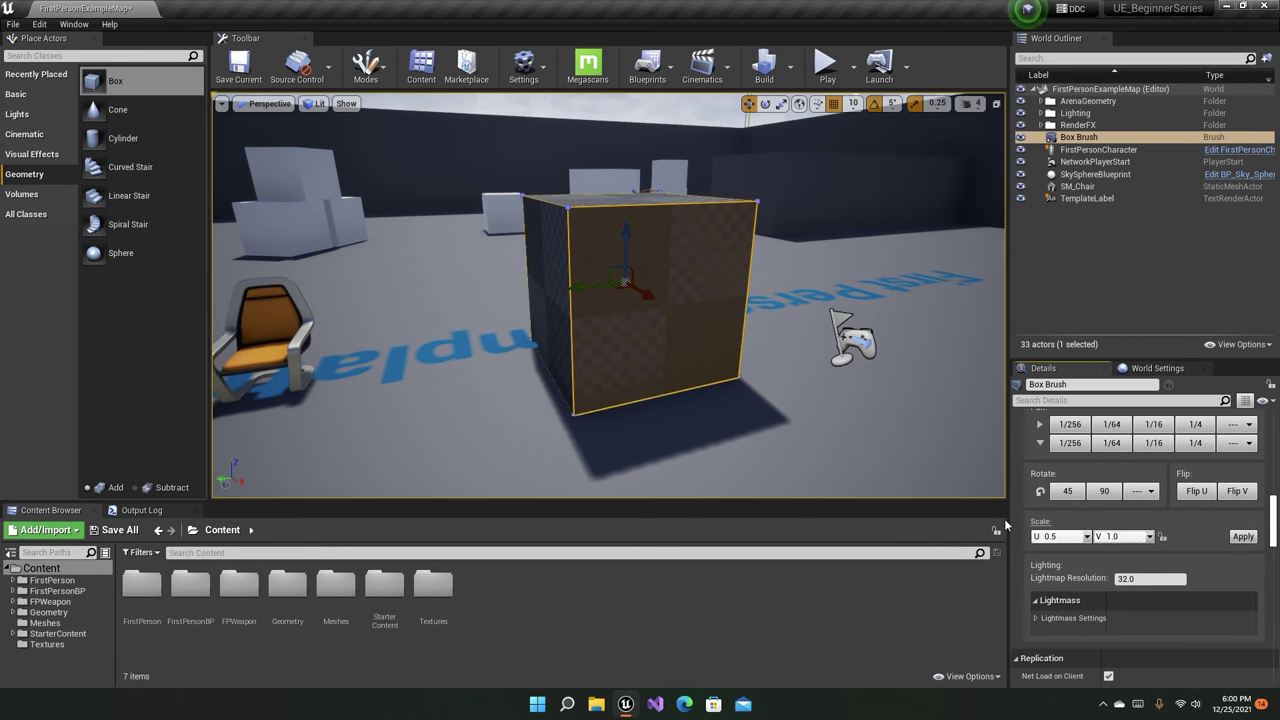
click(1118, 537)
text(0.5)
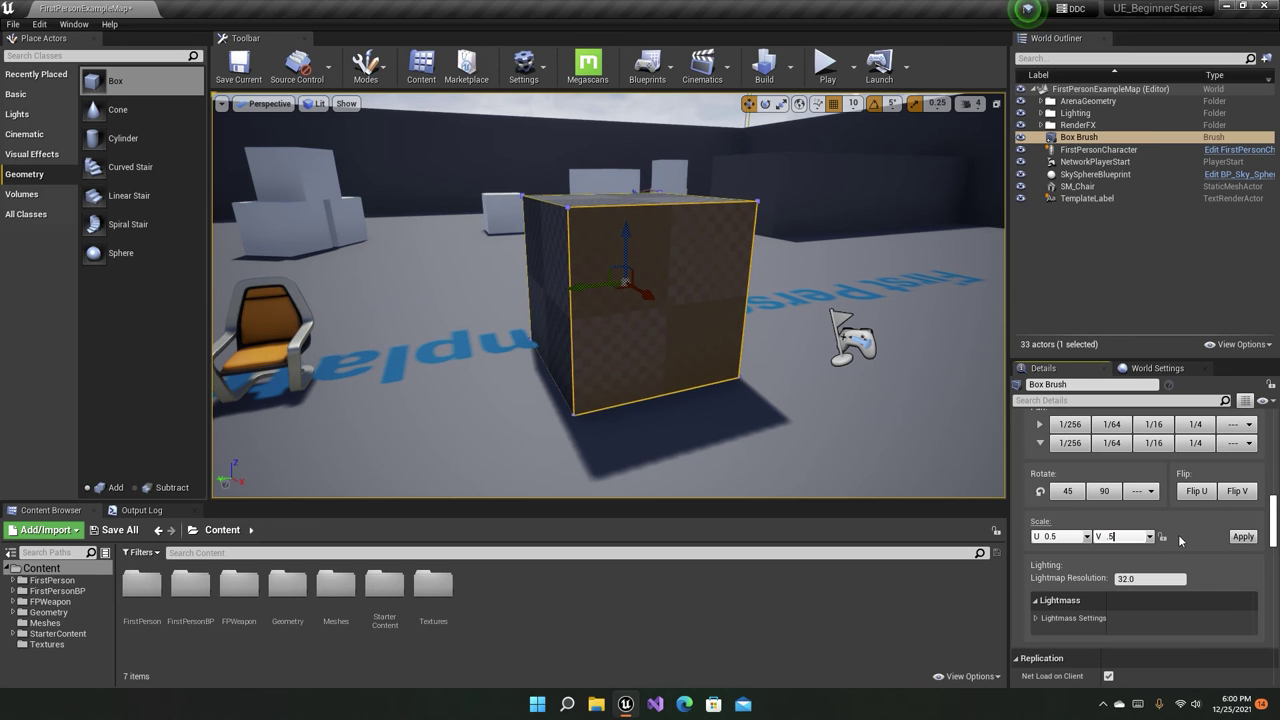
click(1242, 537)
mouse_move(728, 343)
mouse_down()
mouse_move(720, 290)
mouse_move(700, 320)
mouse_up()
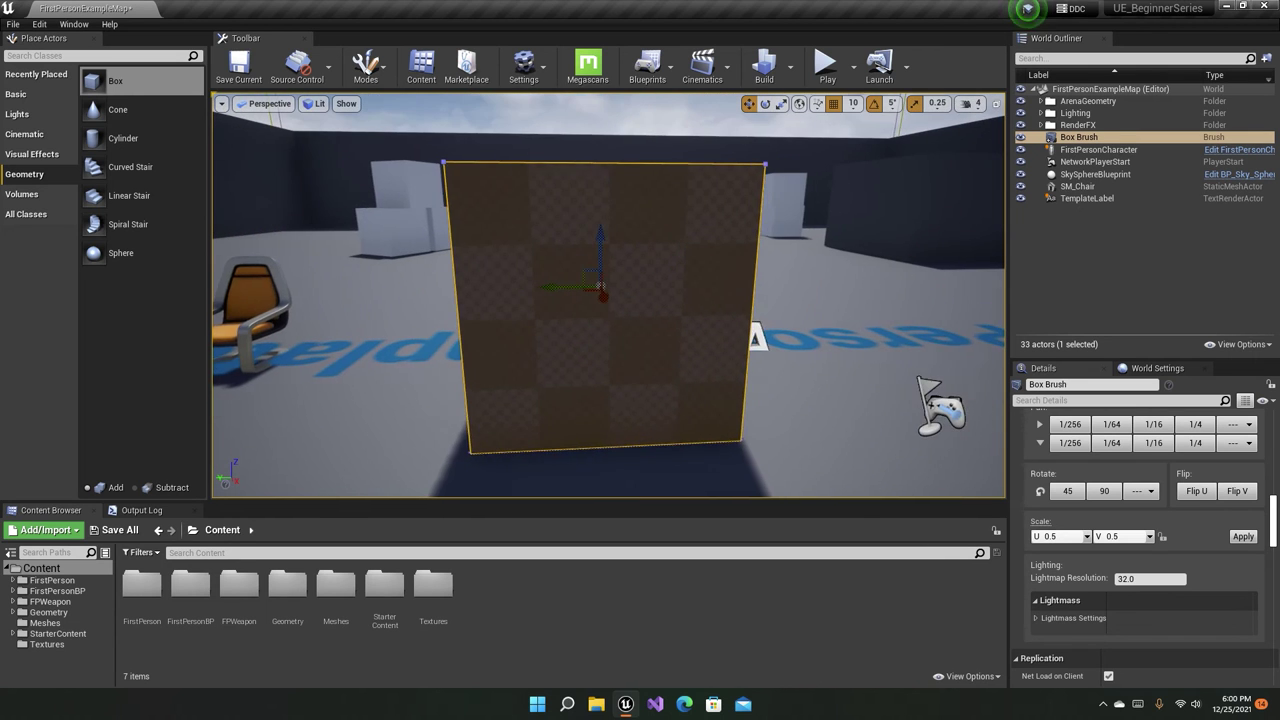
mouse_move(700, 320)
mouse_down()
mouse_move(700, 300)
mouse_move(690, 320)
mouse_move(660, 310)
mouse_move(700, 280)
mouse_move(690, 320)
mouse_move(660, 300)
mouse_move(640, 310)
mouse_move(690, 300)
mouse_move(670, 320)
mouse_move(700, 300)
mouse_move(620, 320)
mouse_move(640, 290)
mouse_move(660, 300)
mouse_move(640, 277)
mouse_up()
key(Escape)
click(560, 320)
Select the checkered box brush and delete it.
key(Escape)
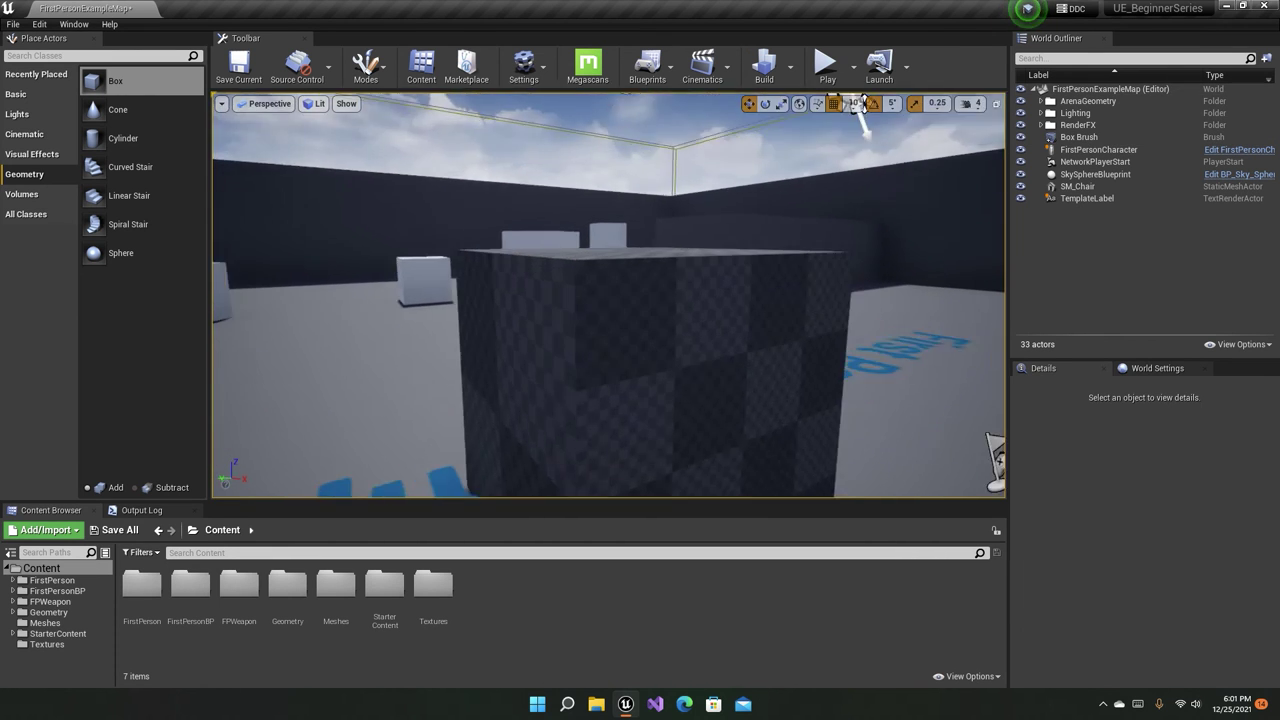
right_drag(860, 115, 860, 200)
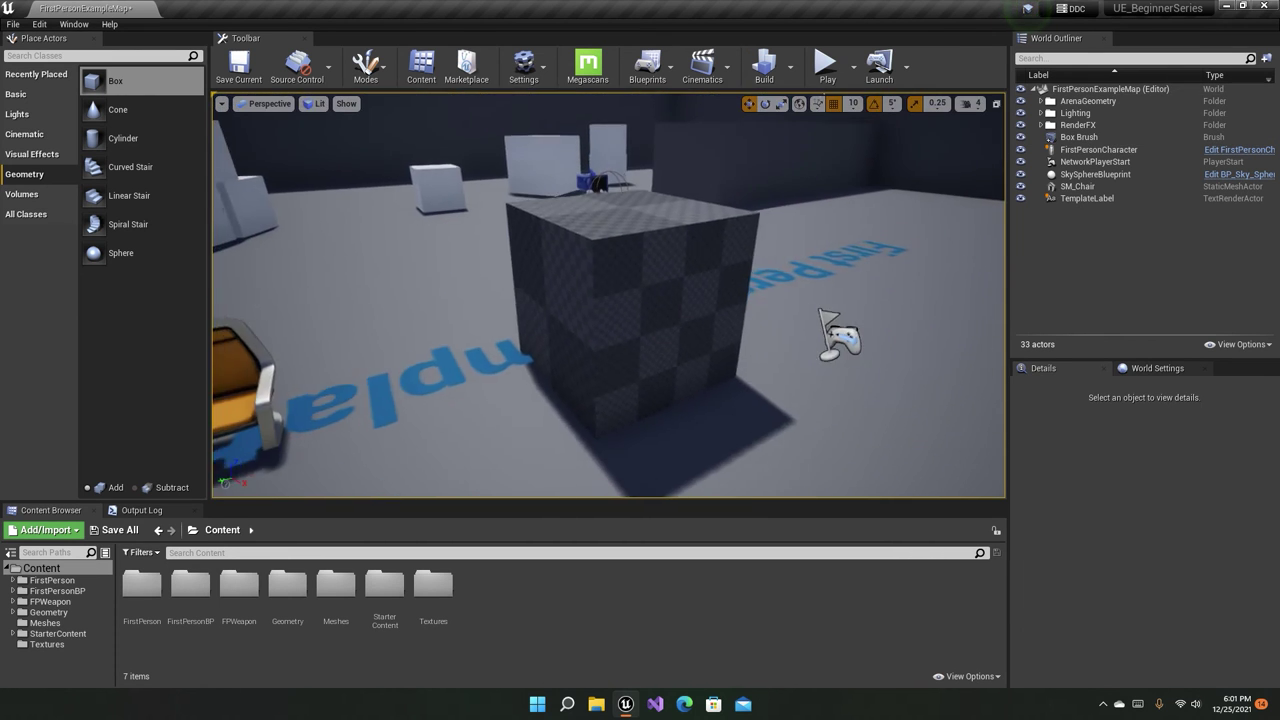
click(631, 293)
key(Delete)
right_drag(631, 293, 631, 293)
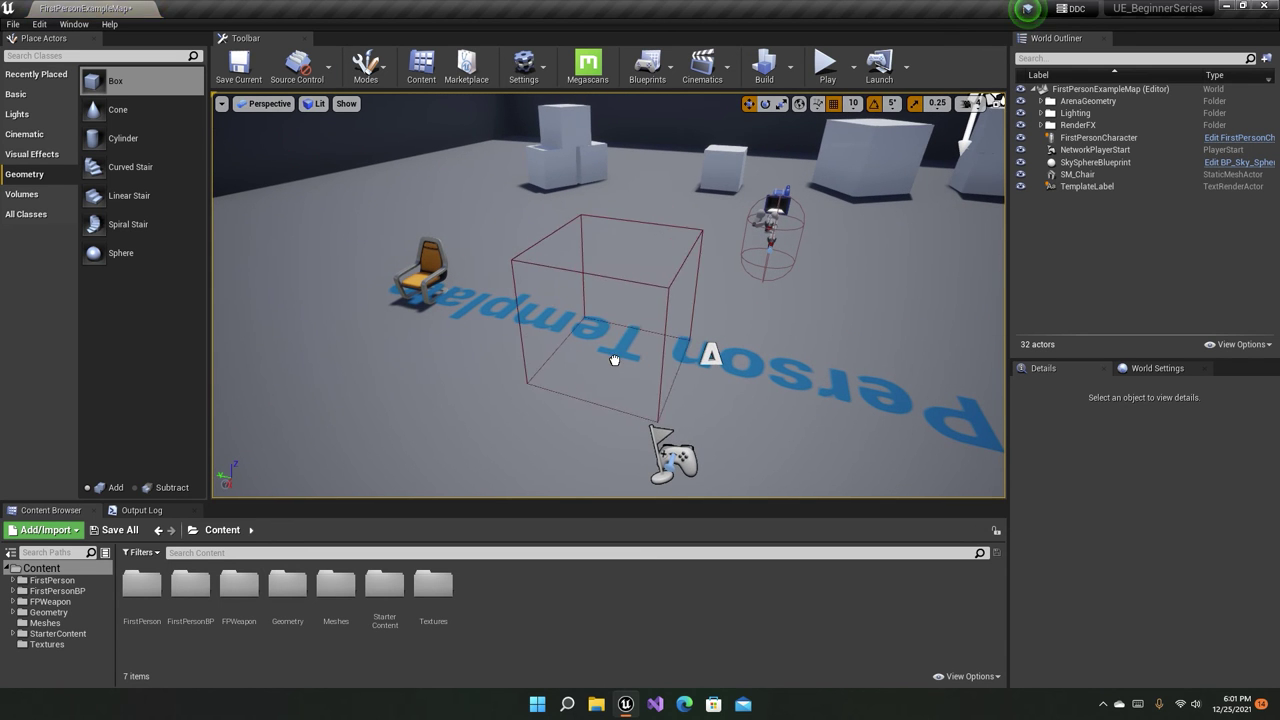
Add another box brush, look around it, then delete it.
drag(92, 80, 610, 330)
right_drag(610, 330, 610, 330)
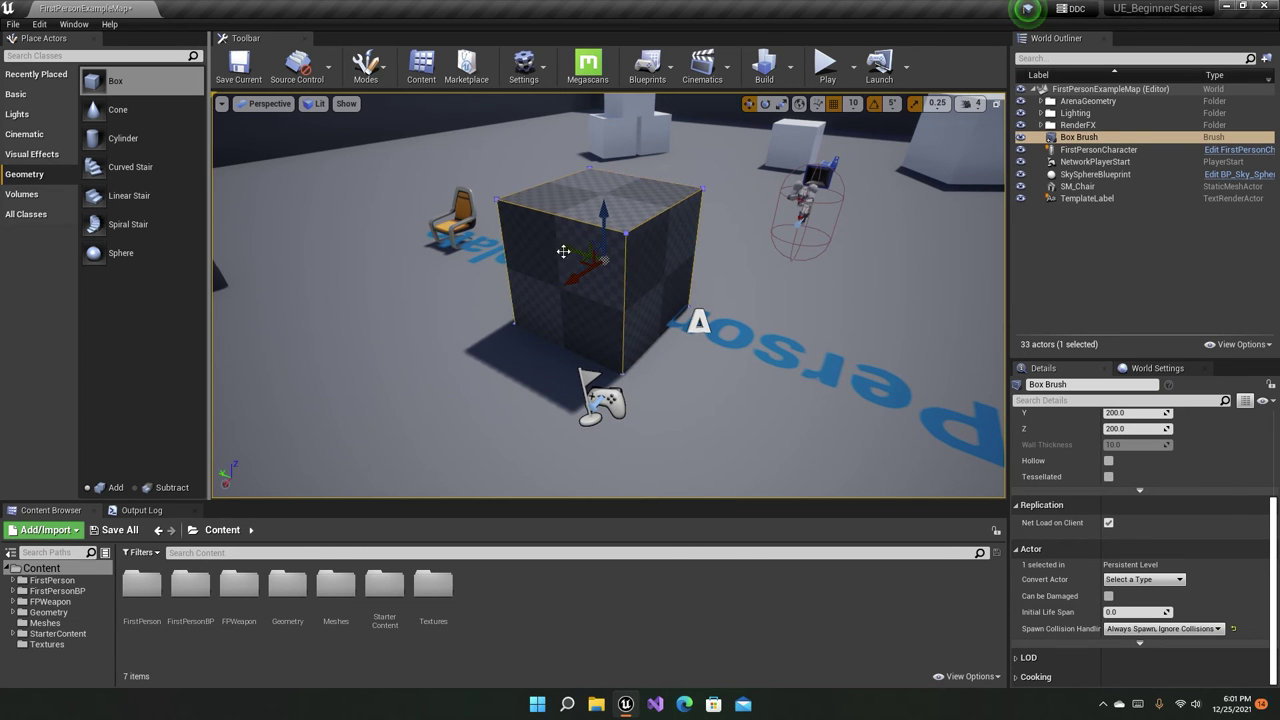
right_drag(543, 246, 543, 246)
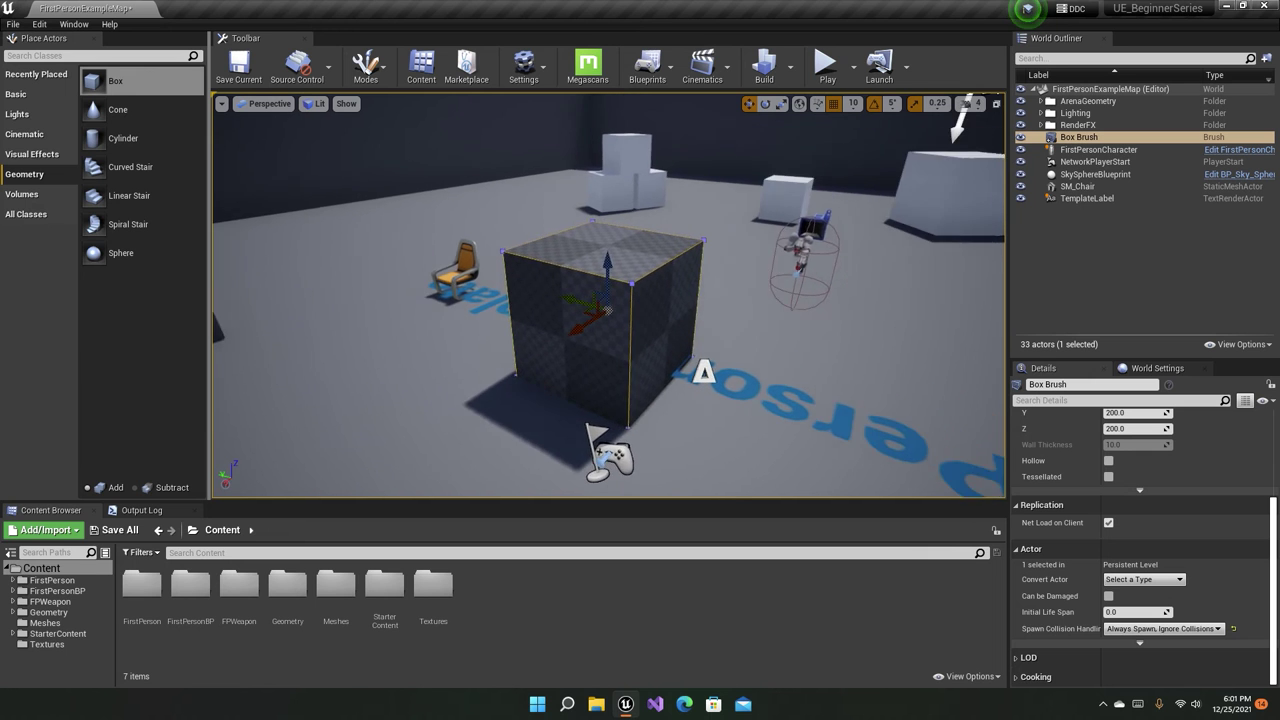
alt+drag(543, 246, 543, 246)
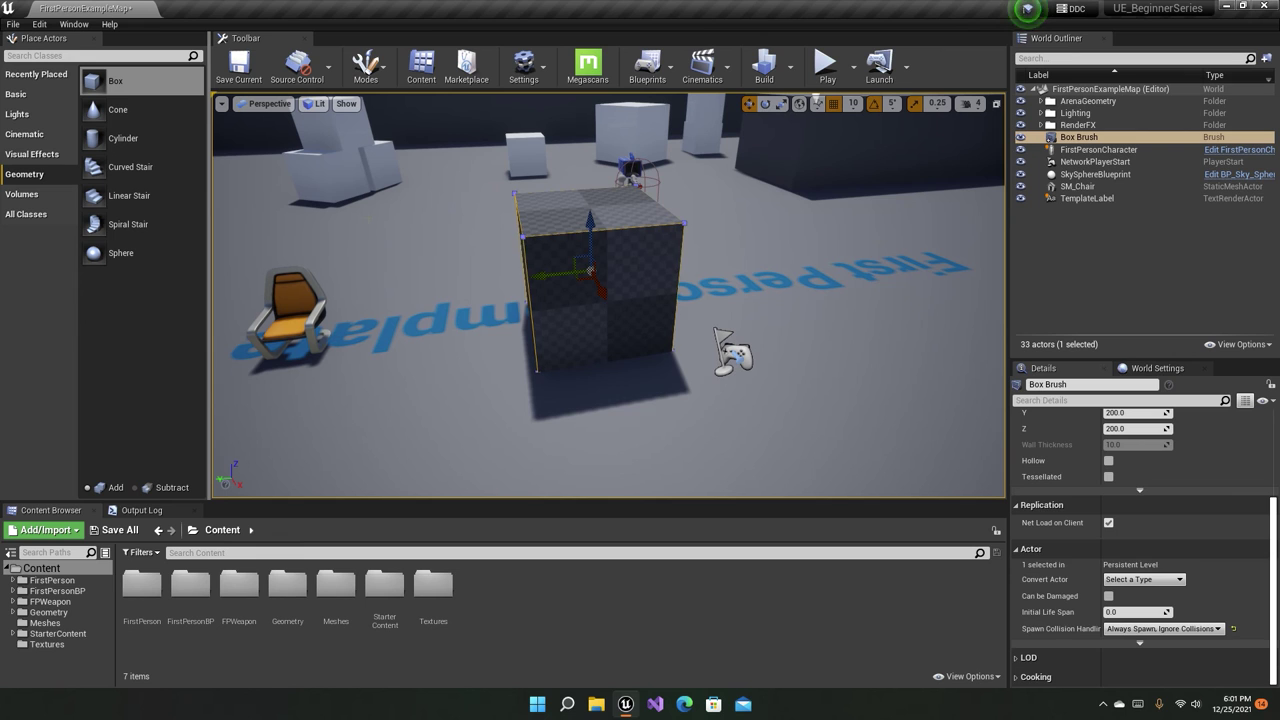
key(Delete)
Place a spiral stair brush near the chair and open the Textures folder.
drag(125, 224, 610, 354)
right_drag(610, 354, 469, 337)
double_click(433, 585)
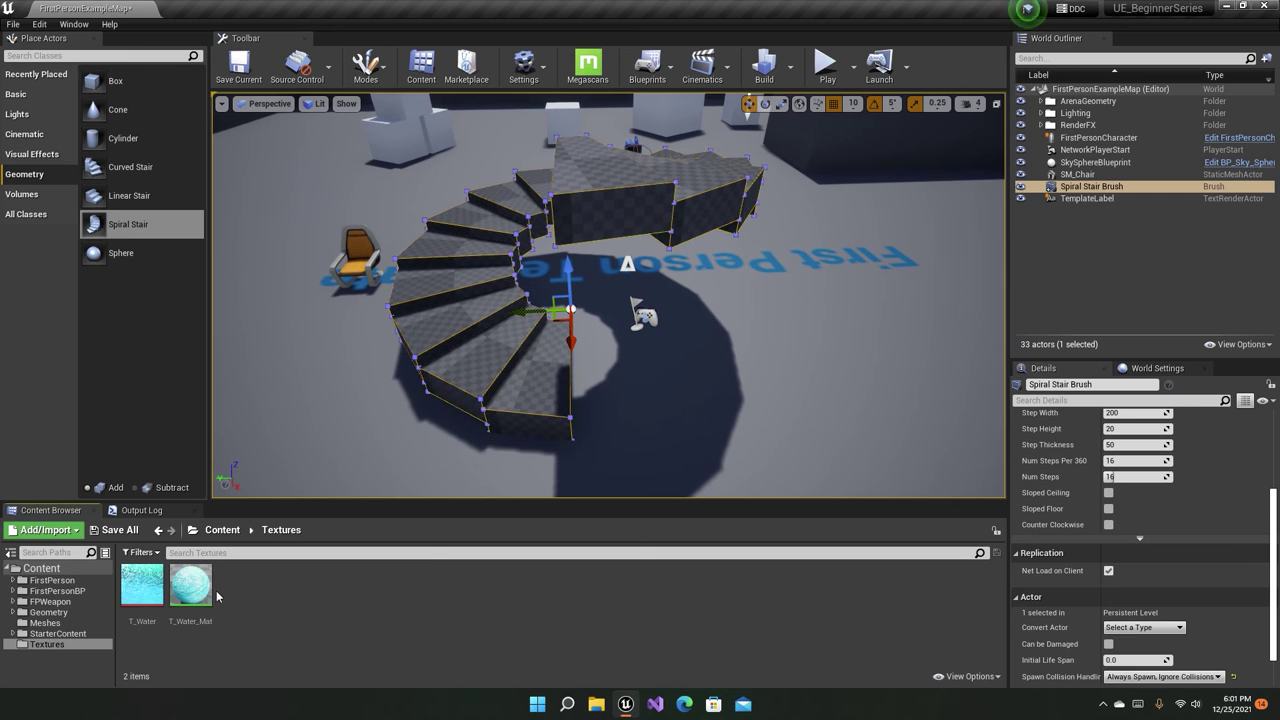
Drag T_Water_Mat onto the top step and several other stair steps.
drag(190, 585, 600, 186)
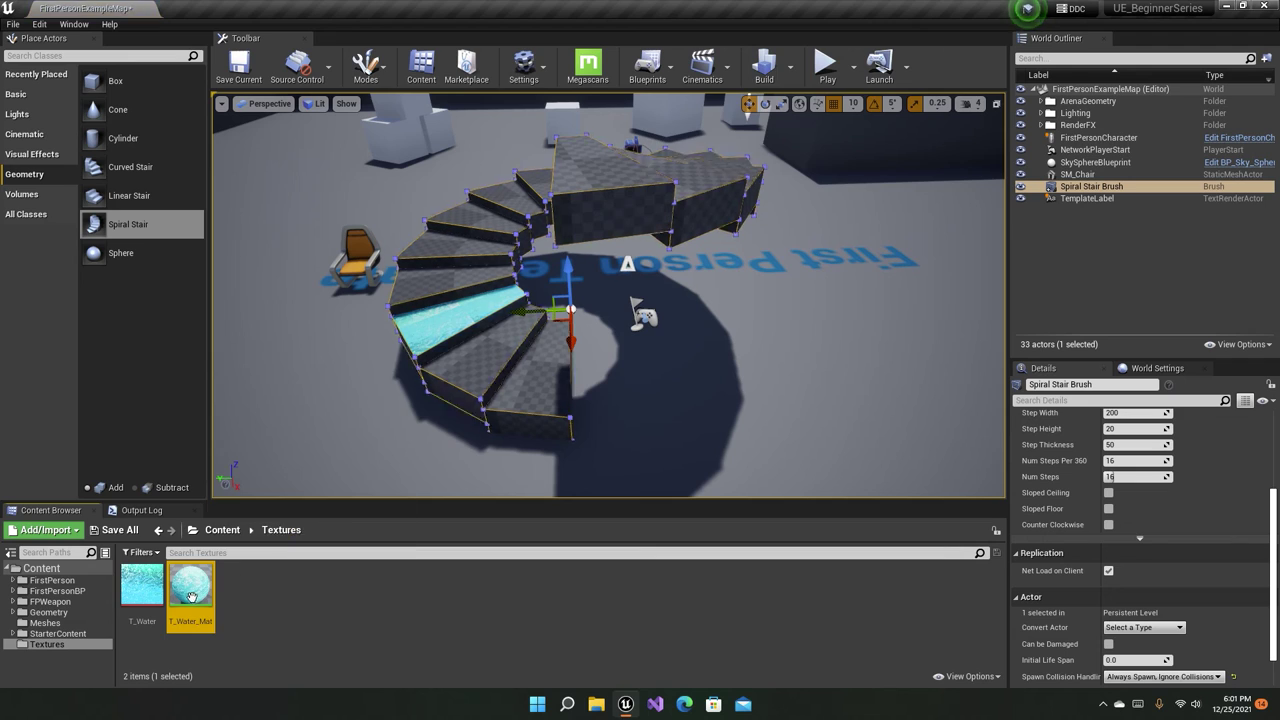
drag(609, 124, 605, 150)
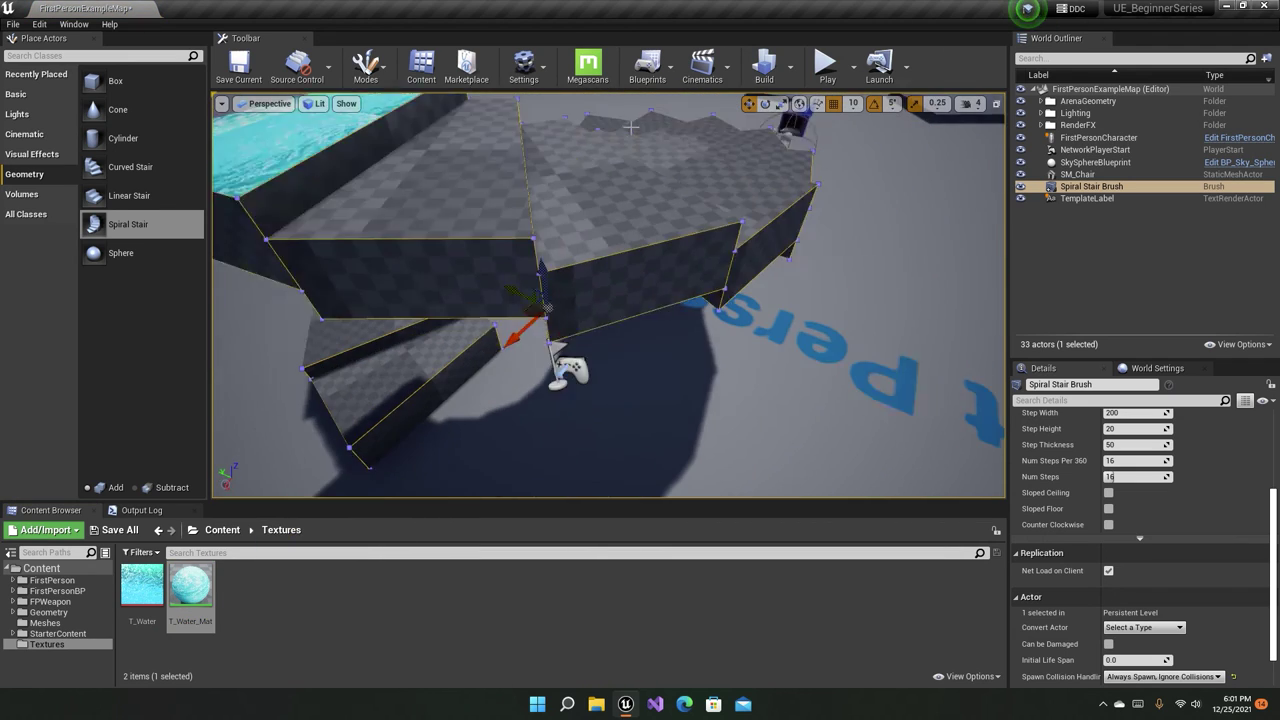
drag(190, 585, 464, 308)
drag(595, 172, 597, 175)
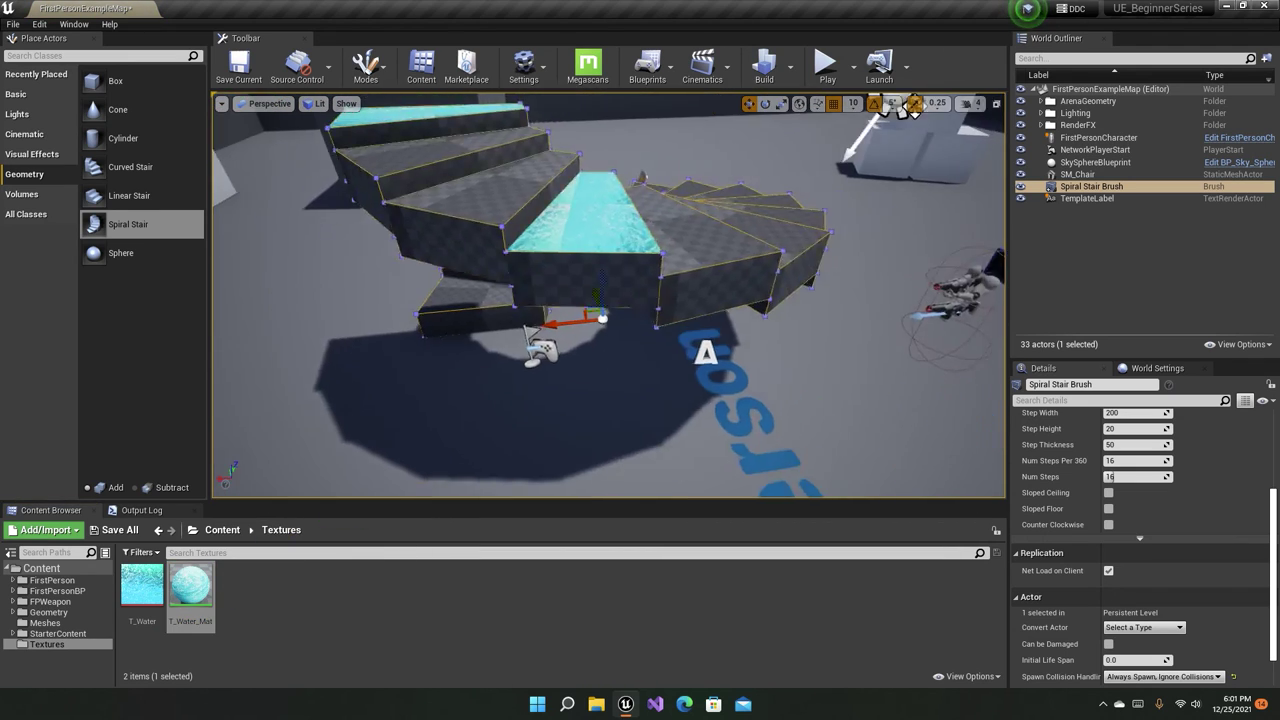
right_drag(597, 175, 560, 300)
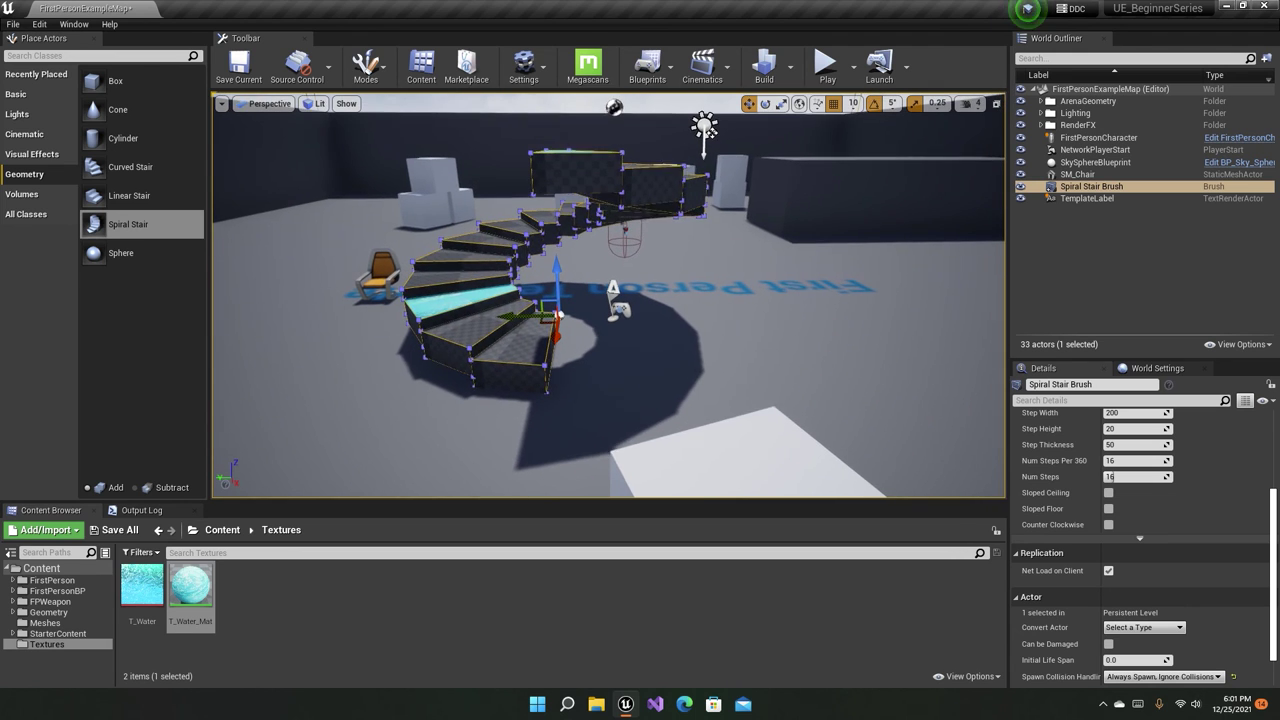
Inspect the spiral stair from several angles, then select Spiral Stair Brush in the Outliner.
right_drag(603, 177, 603, 177)
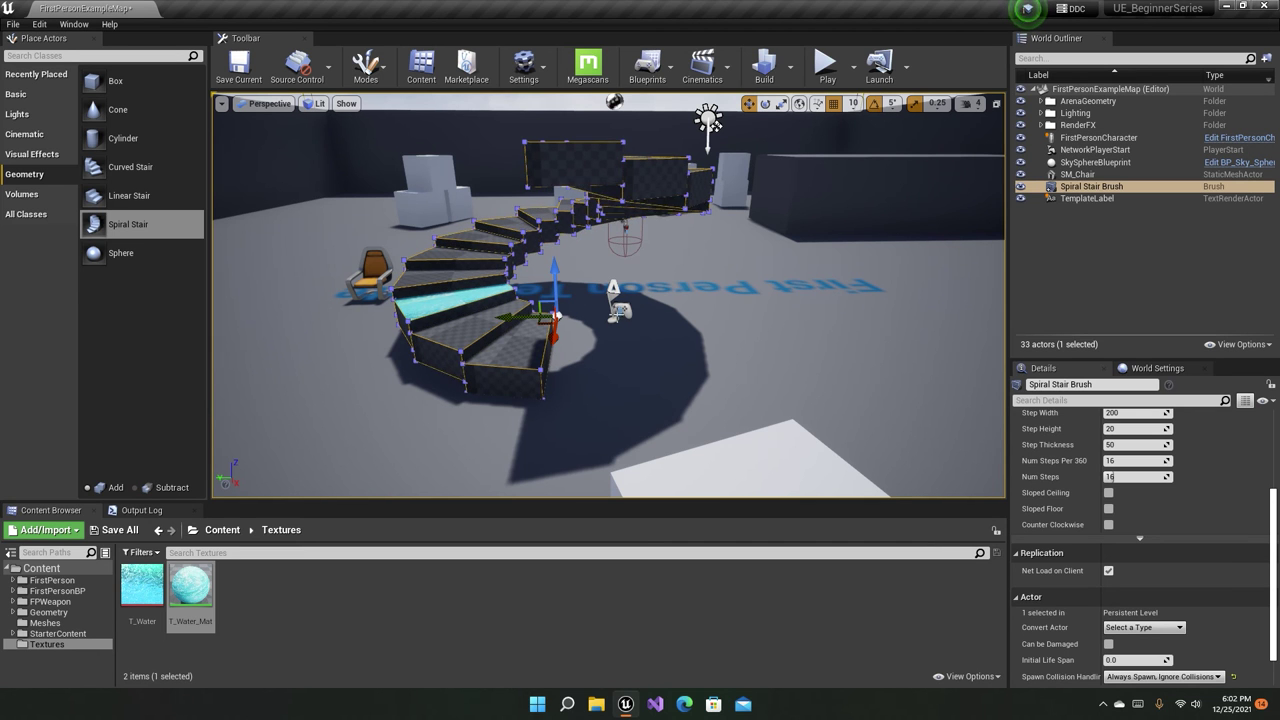
right_drag(655, 304, 655, 304)
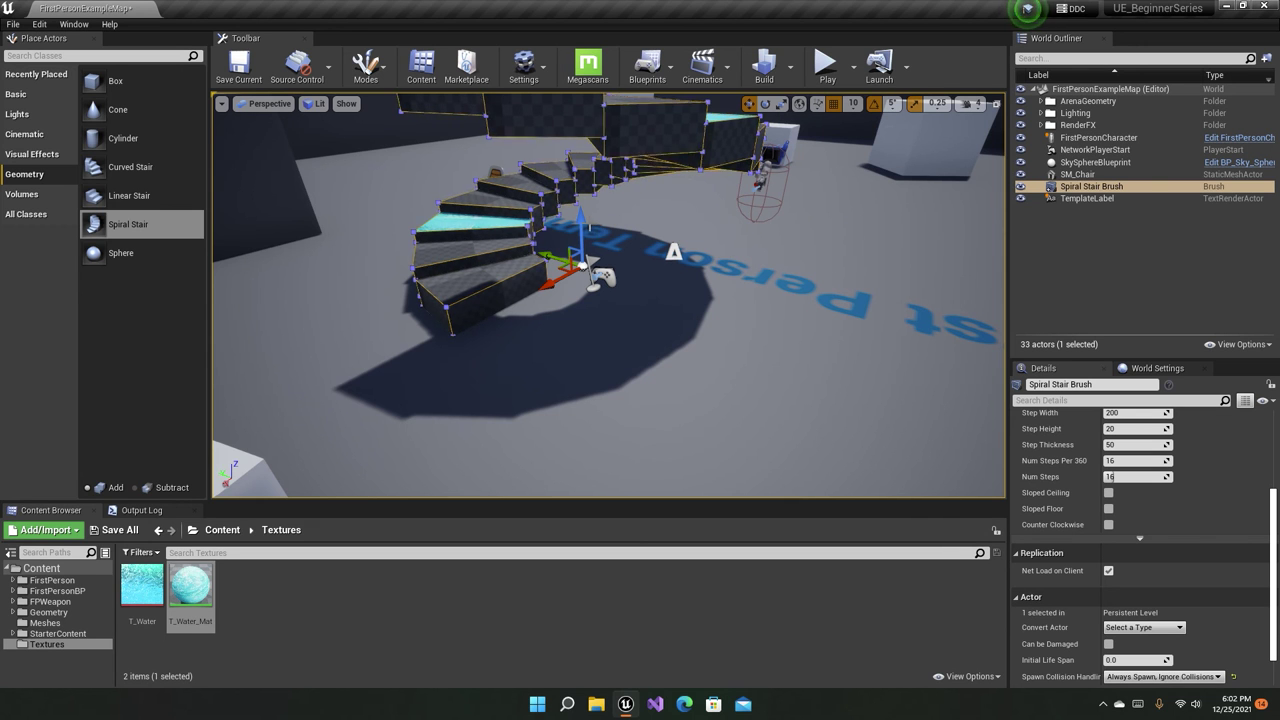
right_drag(655, 304, 655, 304)
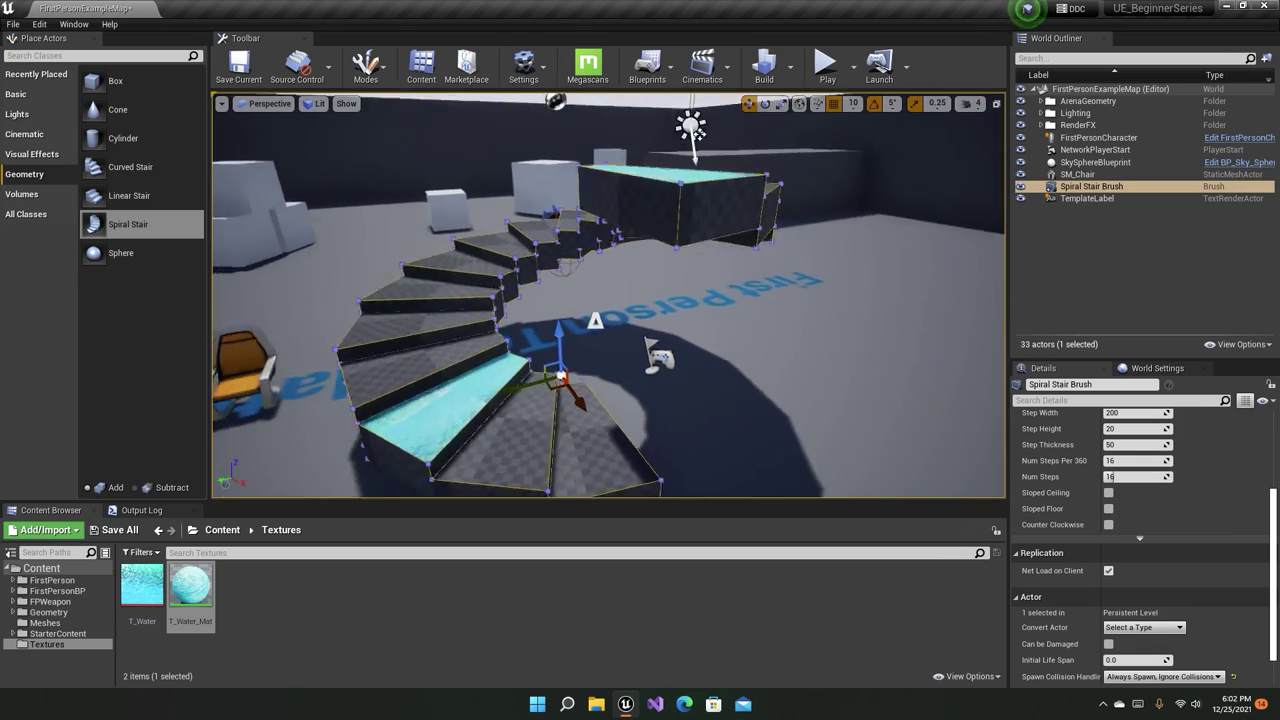
right_drag(611, 210, 611, 210)
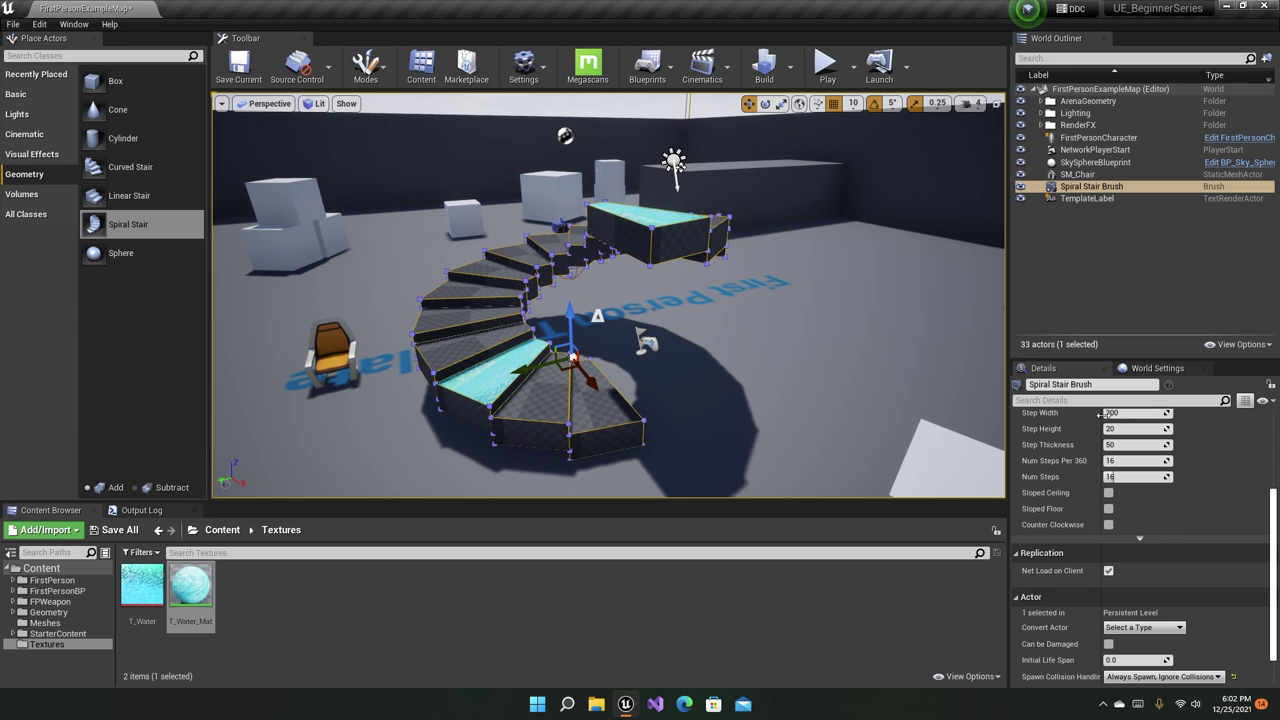
click(1125, 189)
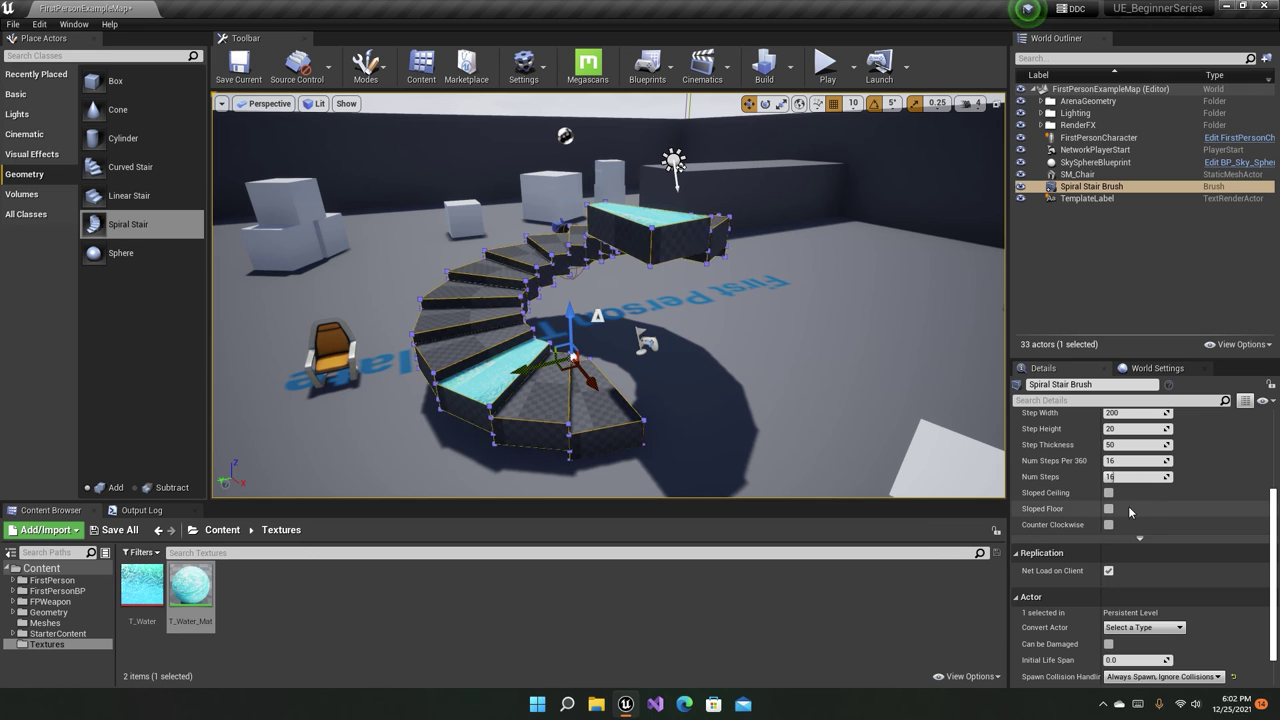
Expand the advanced Brush Settings in Details to reveal the Create Static Mesh option.
scroll(1119, 496, up, 2)
scroll(1100, 500, up, 3)
scroll(1070, 516, down, 3)
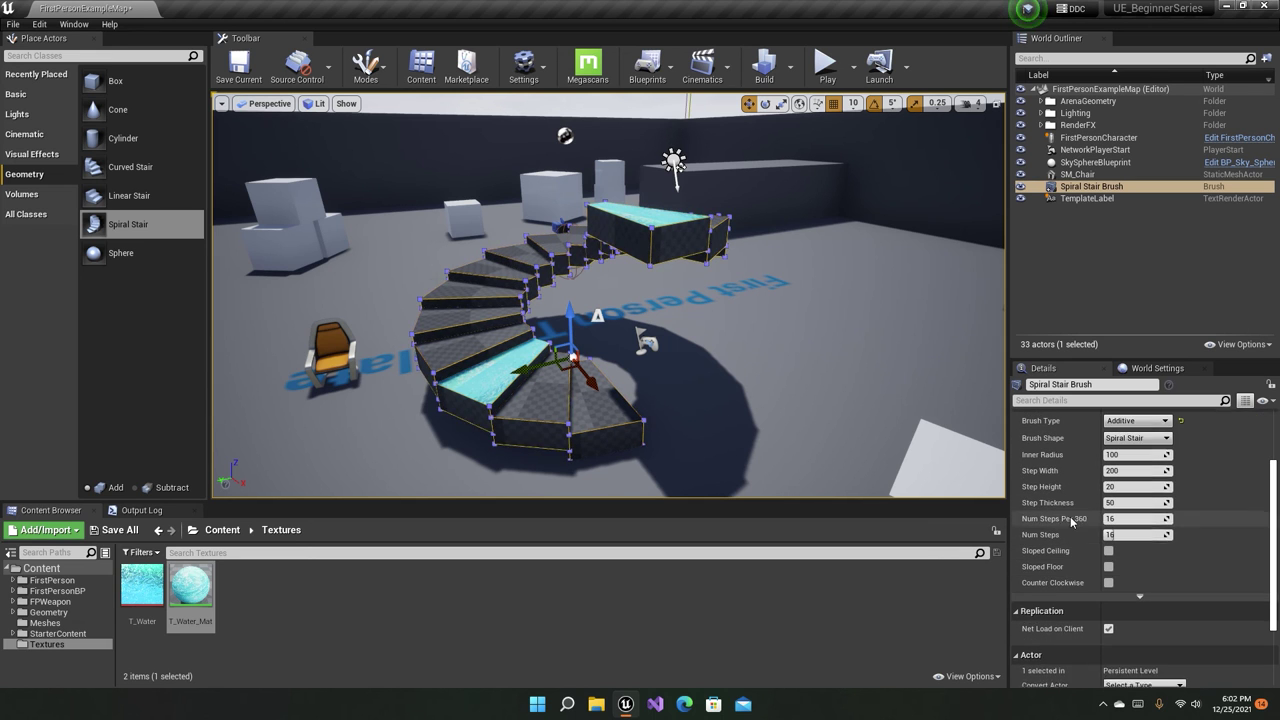
scroll(1070, 516, up, 1)
click(1140, 618)
scroll(1149, 560, down, 4)
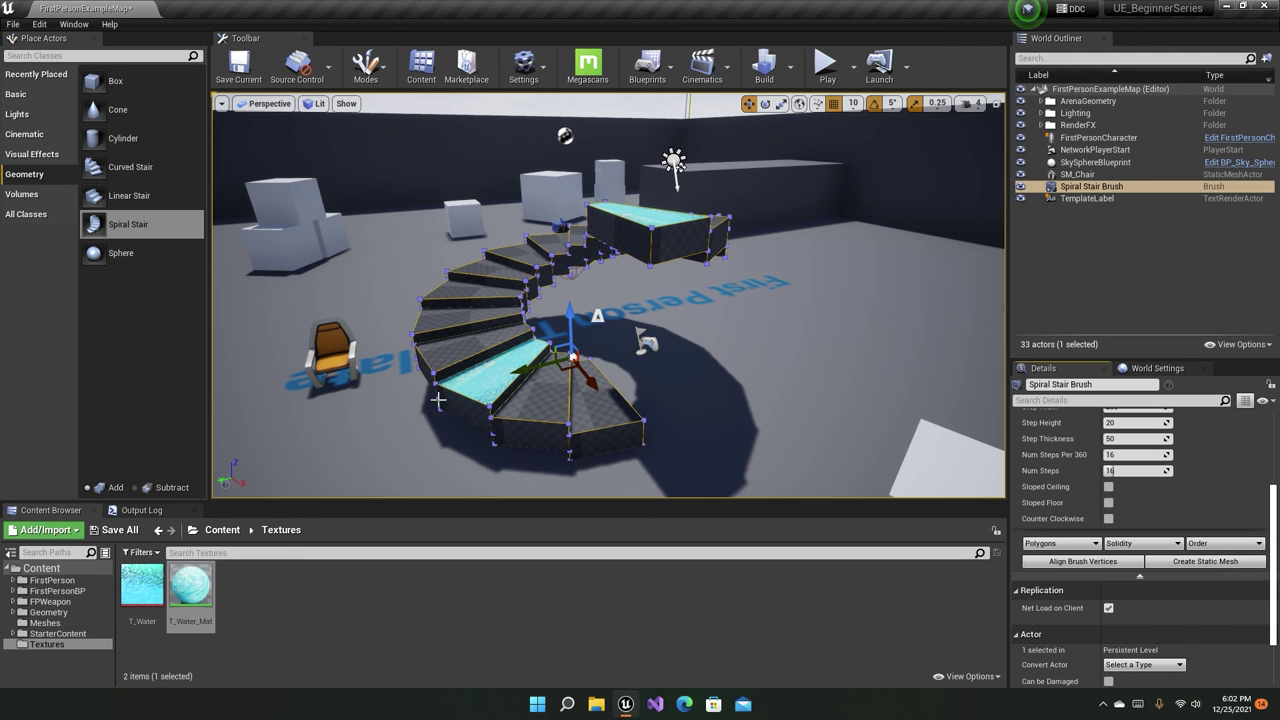
click(536, 706)
key(Escape)
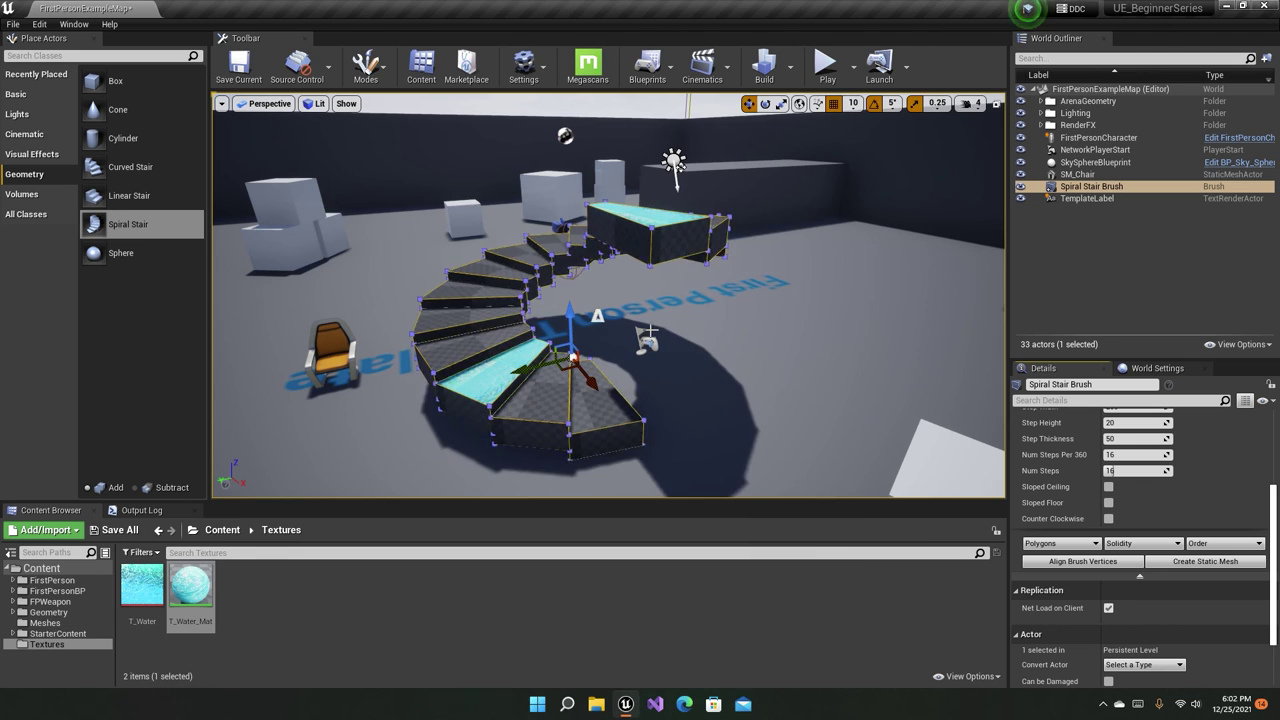
mouse_move(700, 300)
right_down()
mouse_move(728, 122)
mouse_move(1113, 580)
right_up()
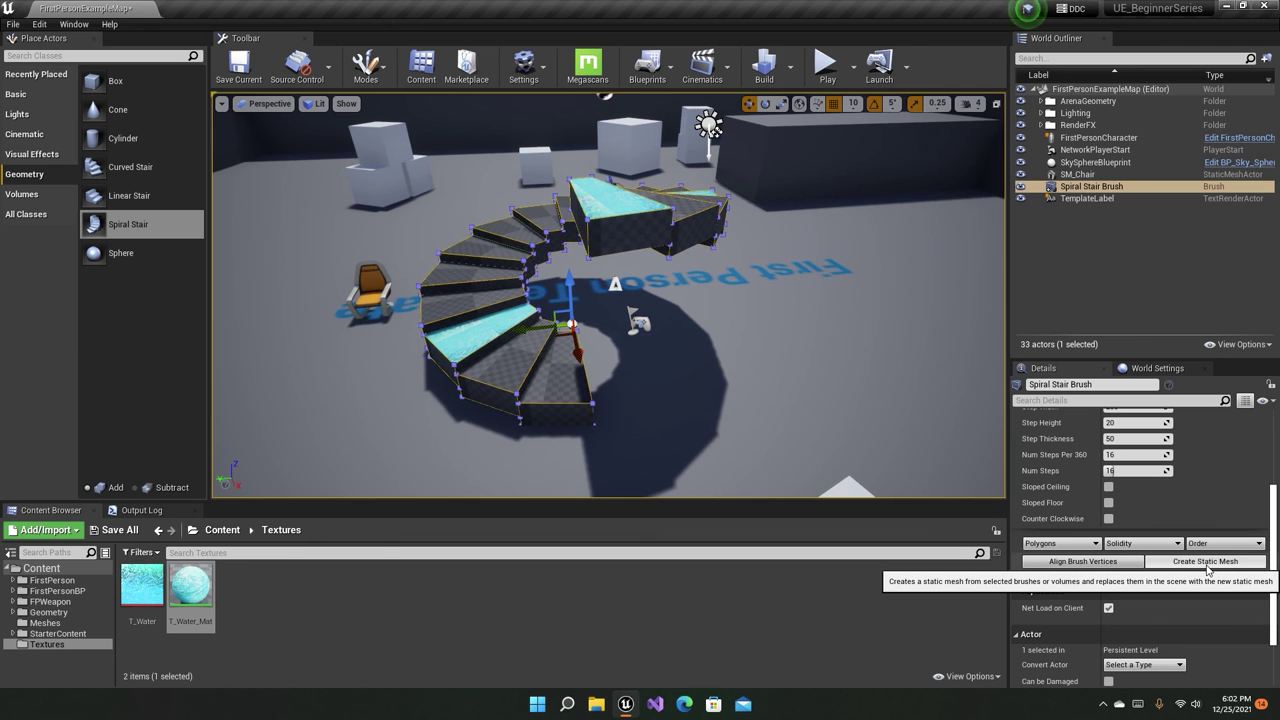
Reselect the spiral stair brush and frame the whole stair in the viewport.
scroll(1050, 489, up, 3)
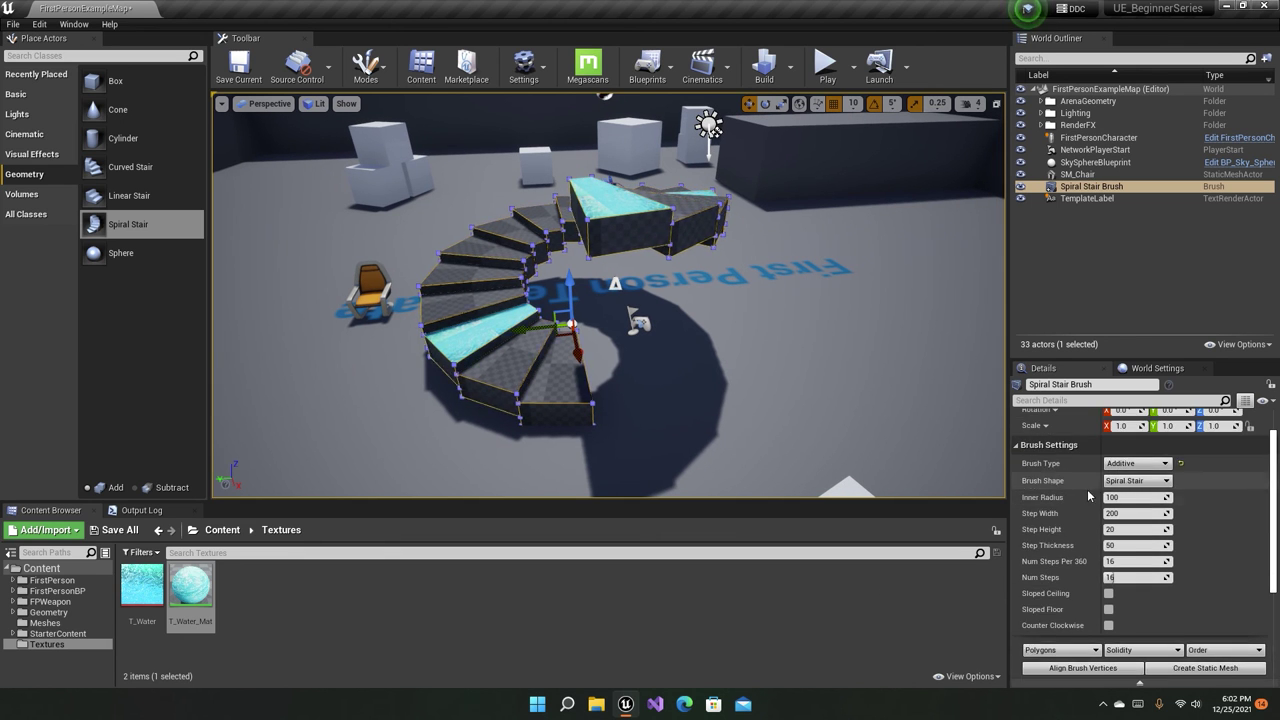
scroll(1050, 489, up, 2)
scroll(1202, 581, down, 2)
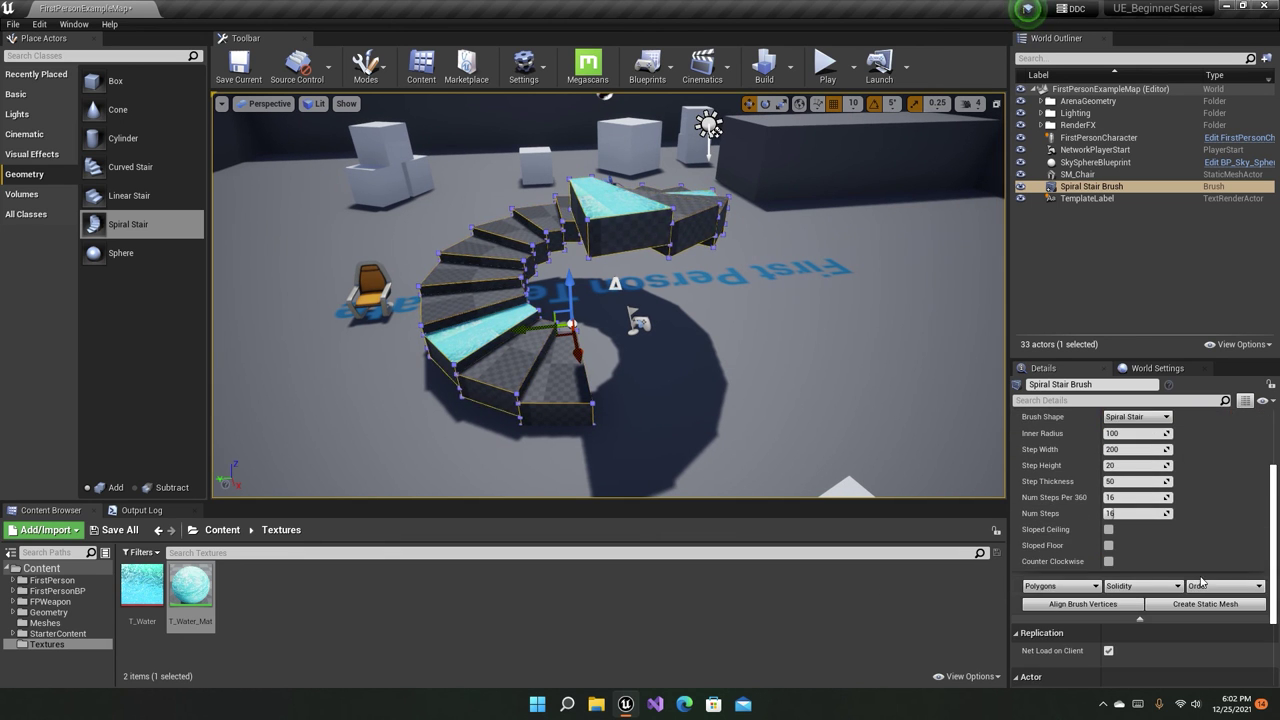
click(1052, 226)
double_click(1090, 186)
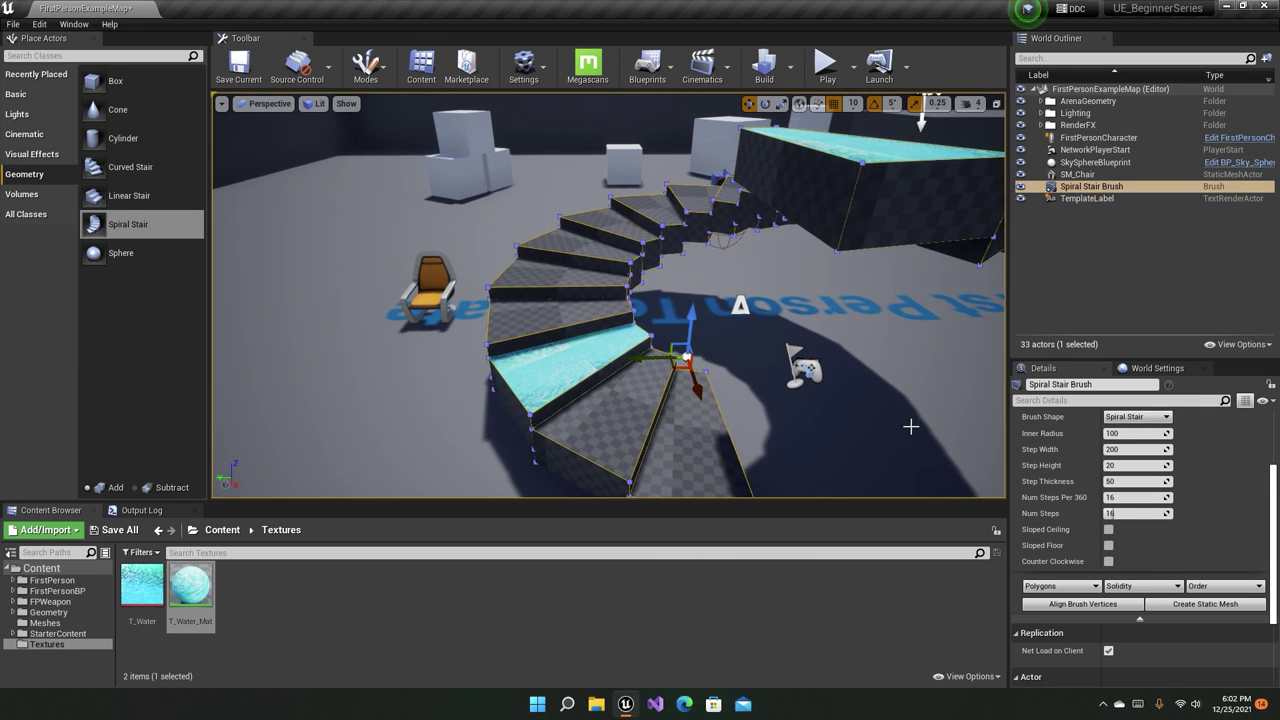
click(910, 426)
click(543, 289)
scroll(700, 400, up, 2)
scroll(714, 423, up, 2)
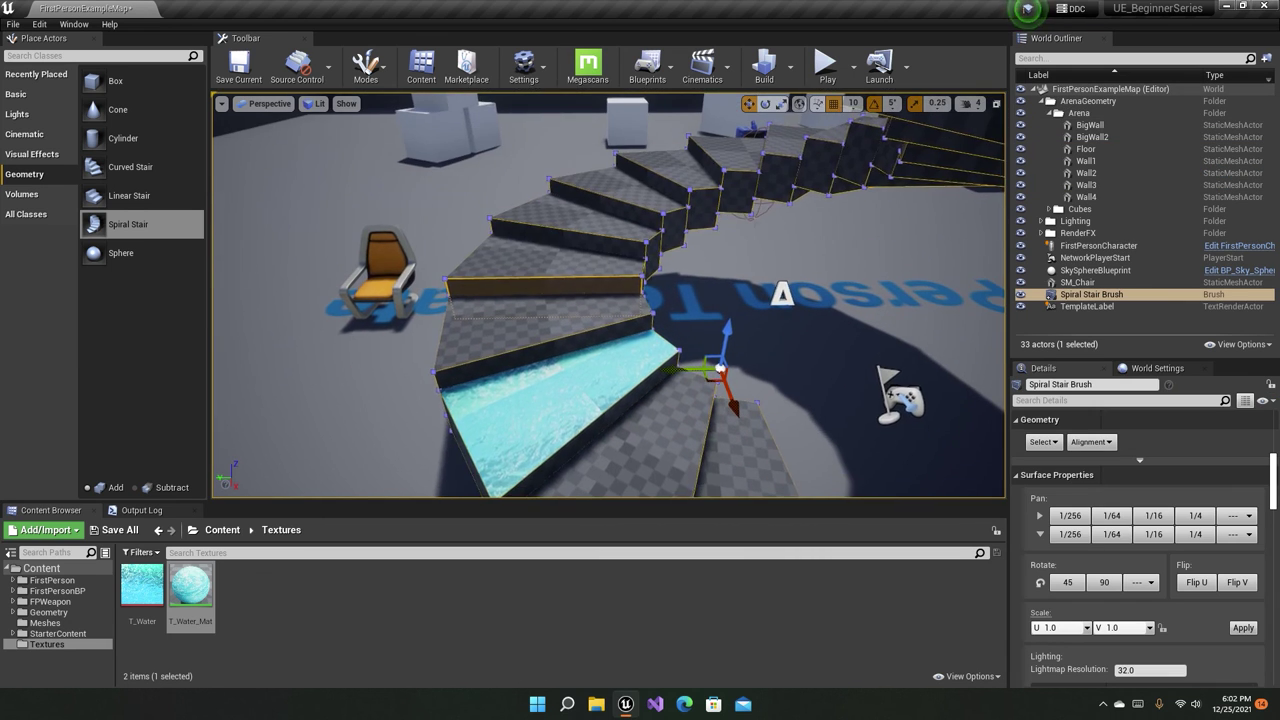
right_drag(835, 146, 838, 148)
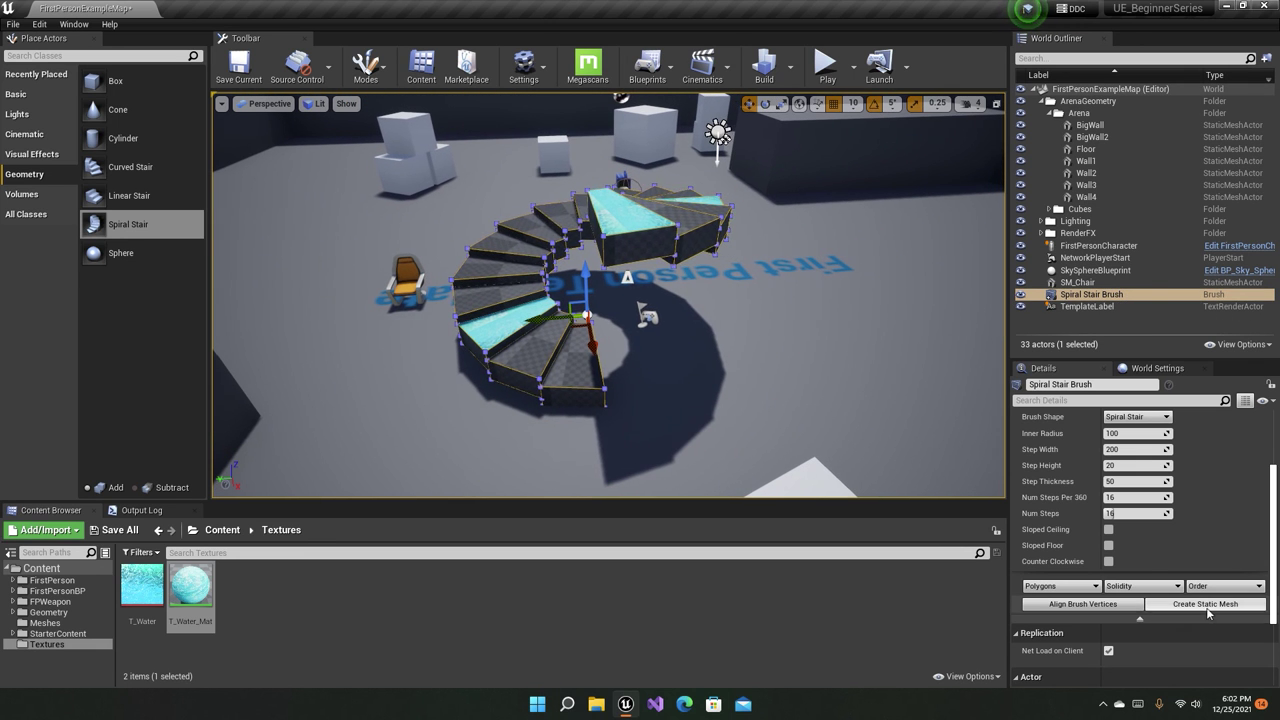
Create a static mesh from the brush, saving it in the Meshes folder.
click(1205, 604)
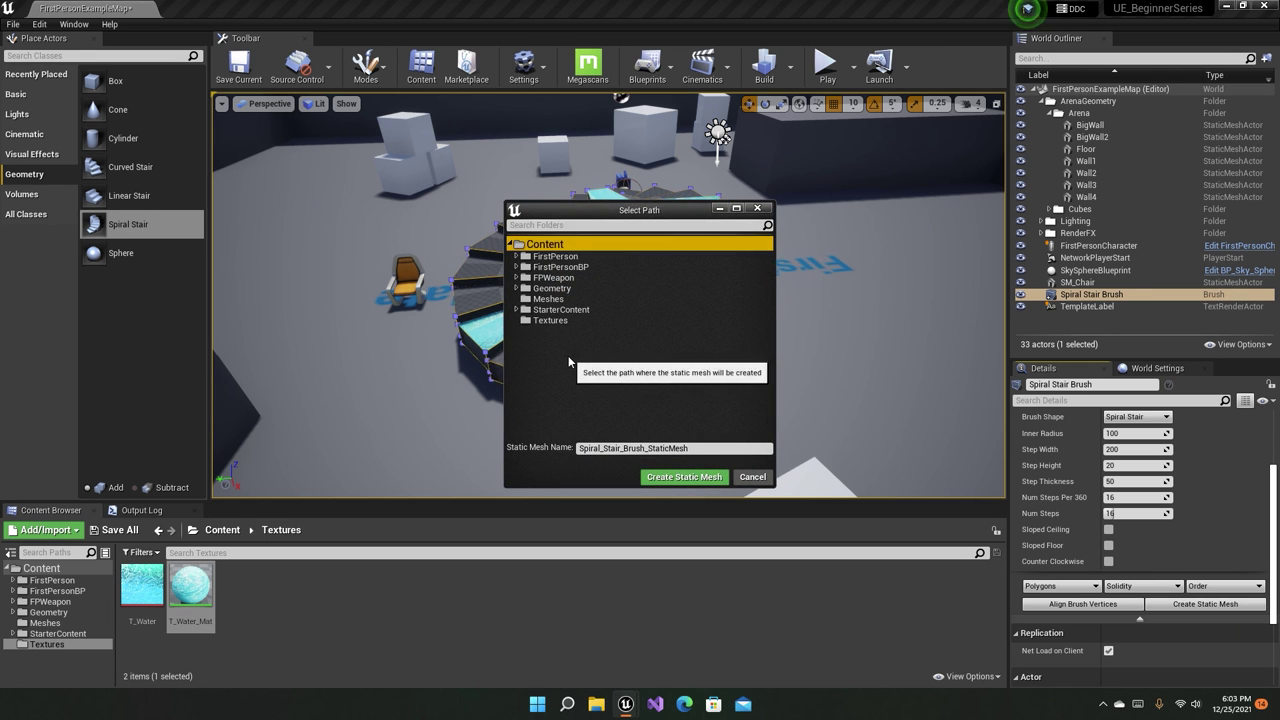
click(556, 300)
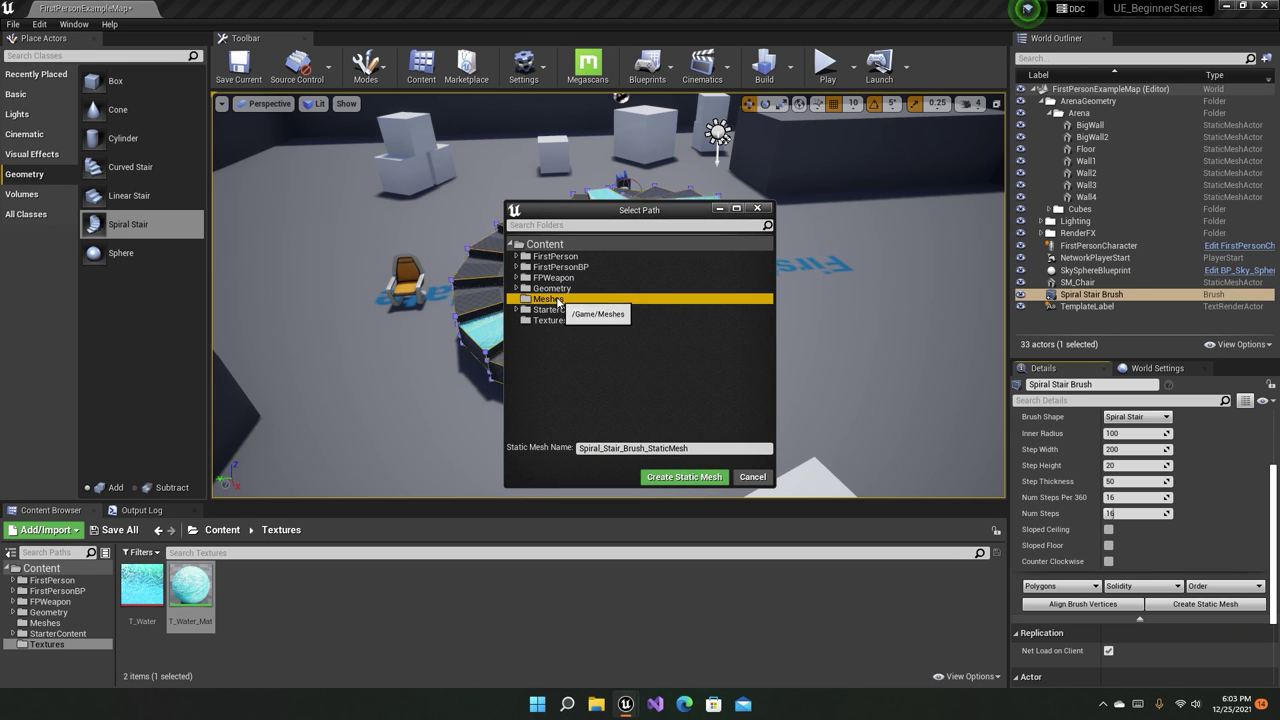
click(707, 479)
click(222, 531)
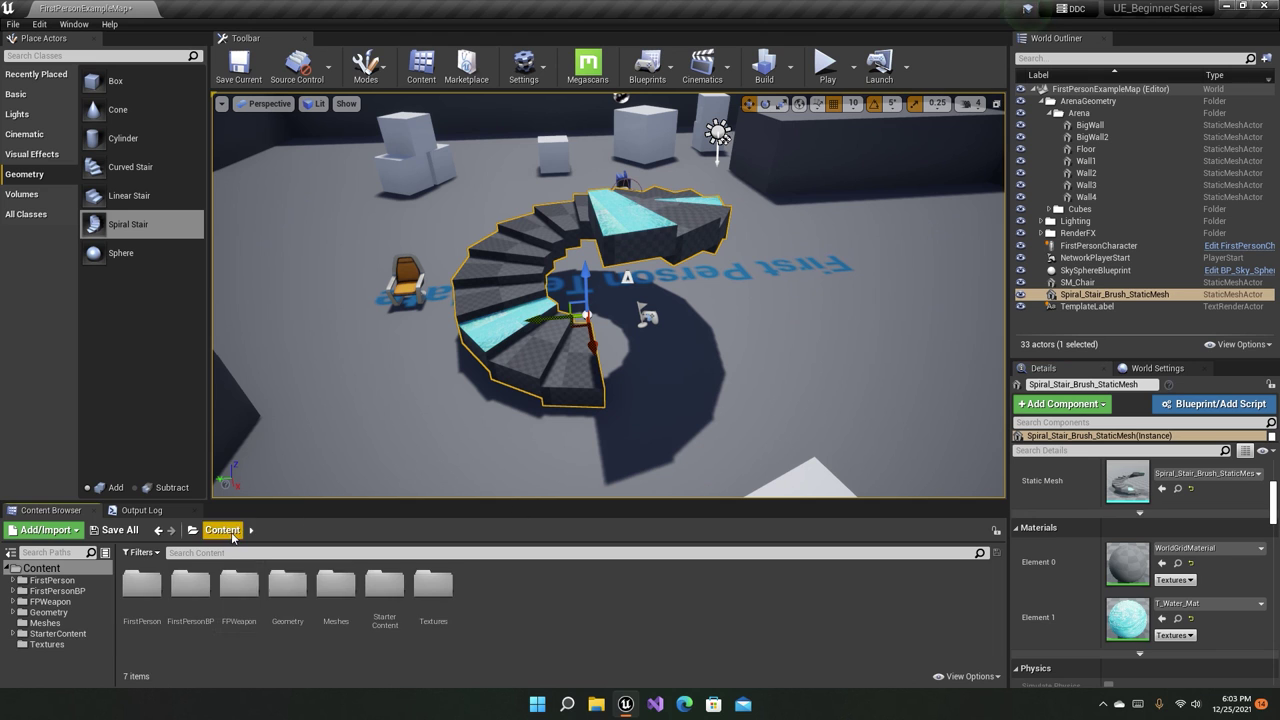
Open the Meshes folder, then select and delete the Spiral_Stair_Brush_StaticMesh actor from the level.
double_click(339, 620)
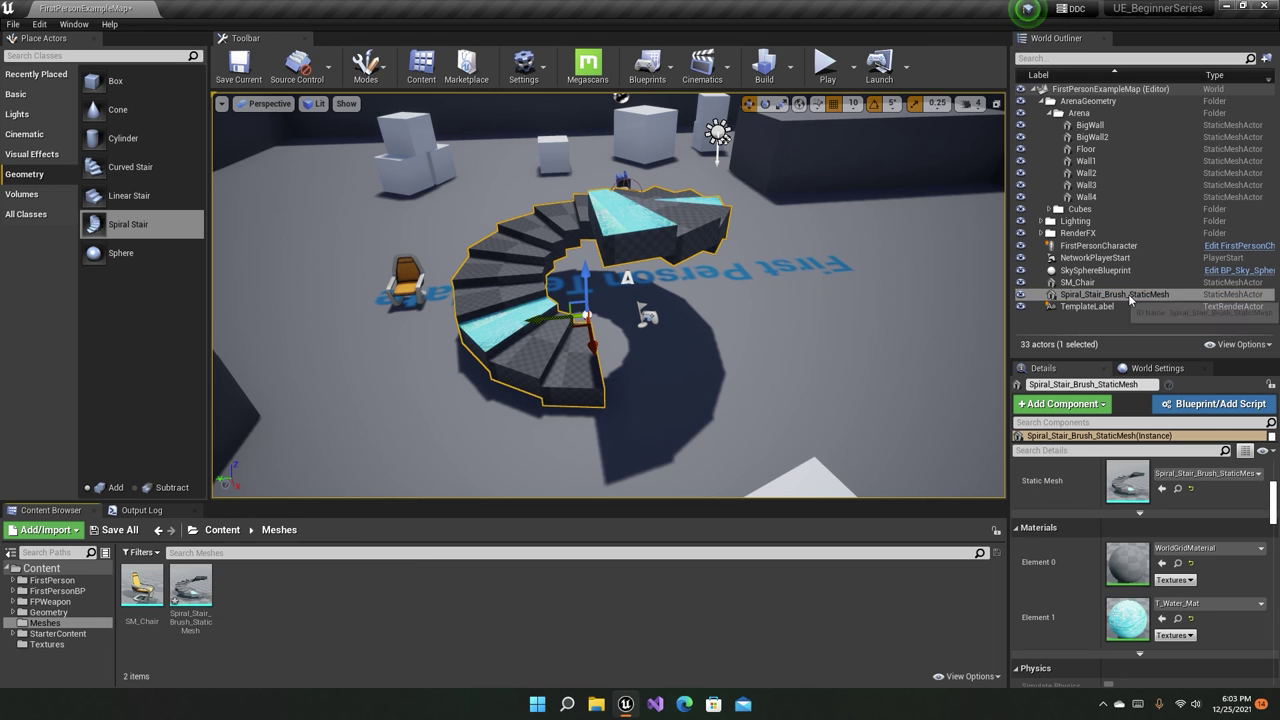
click(145, 223)
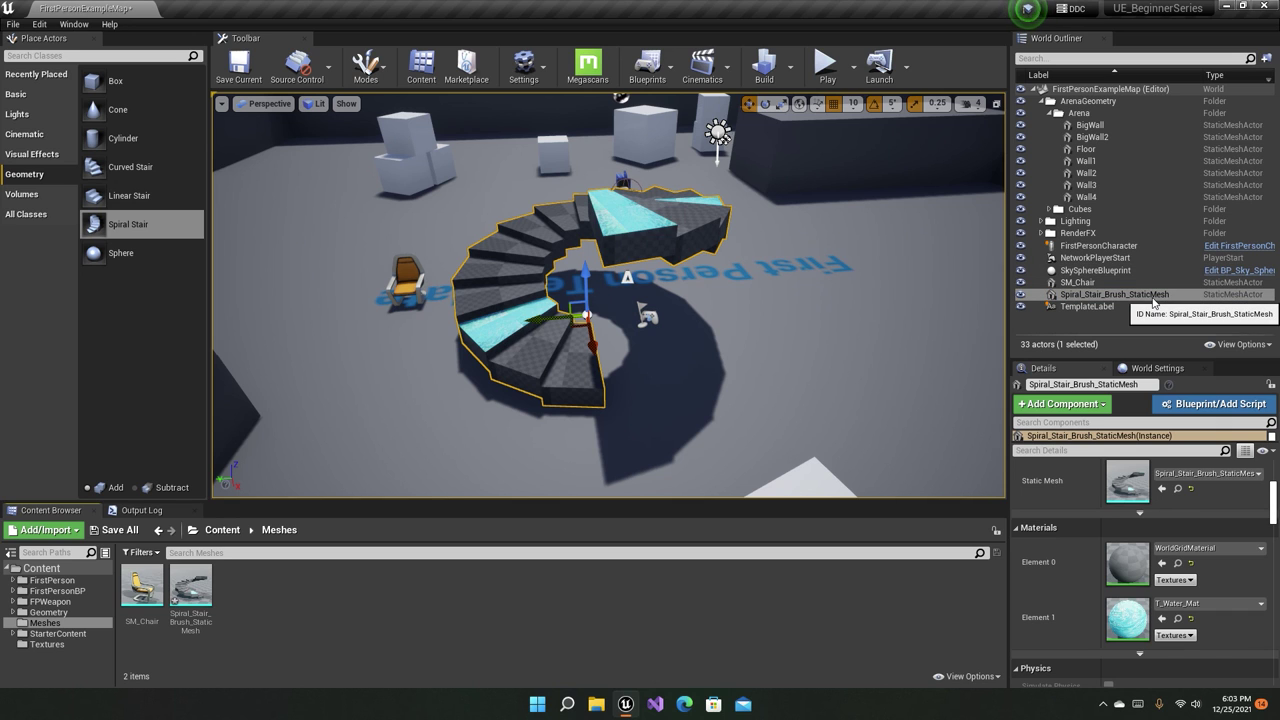
click(1103, 296)
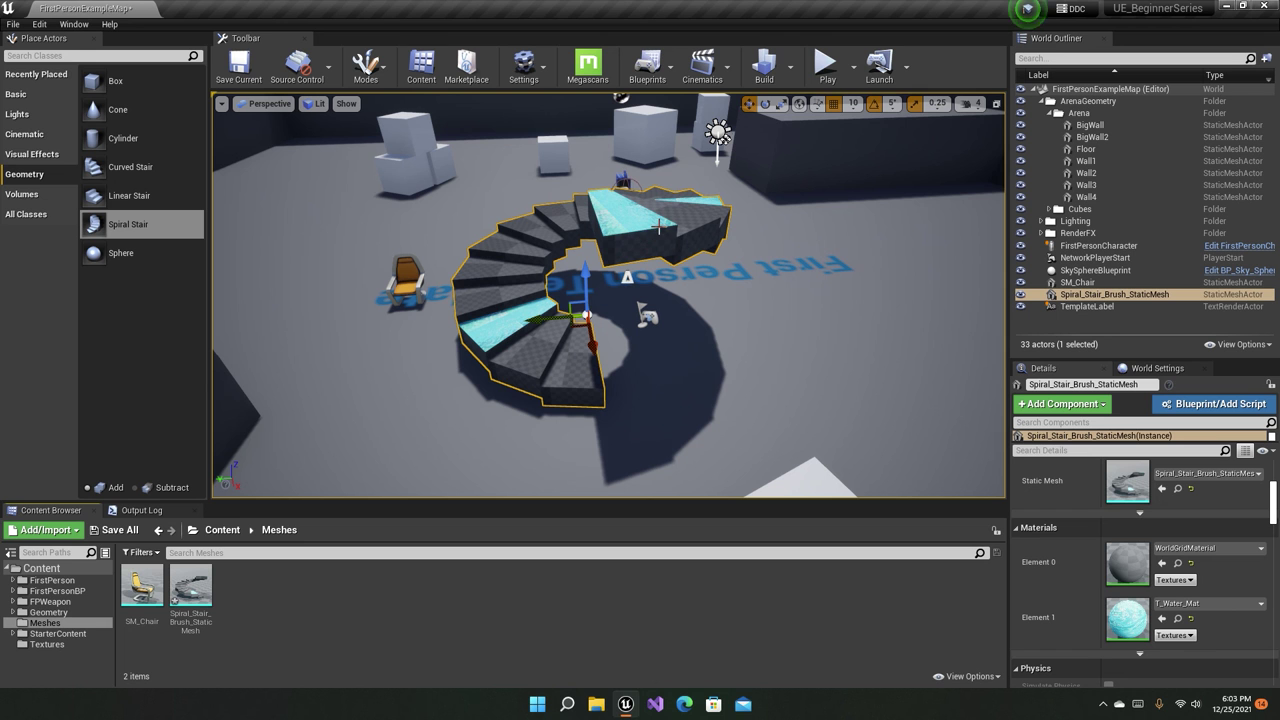
key(Delete)
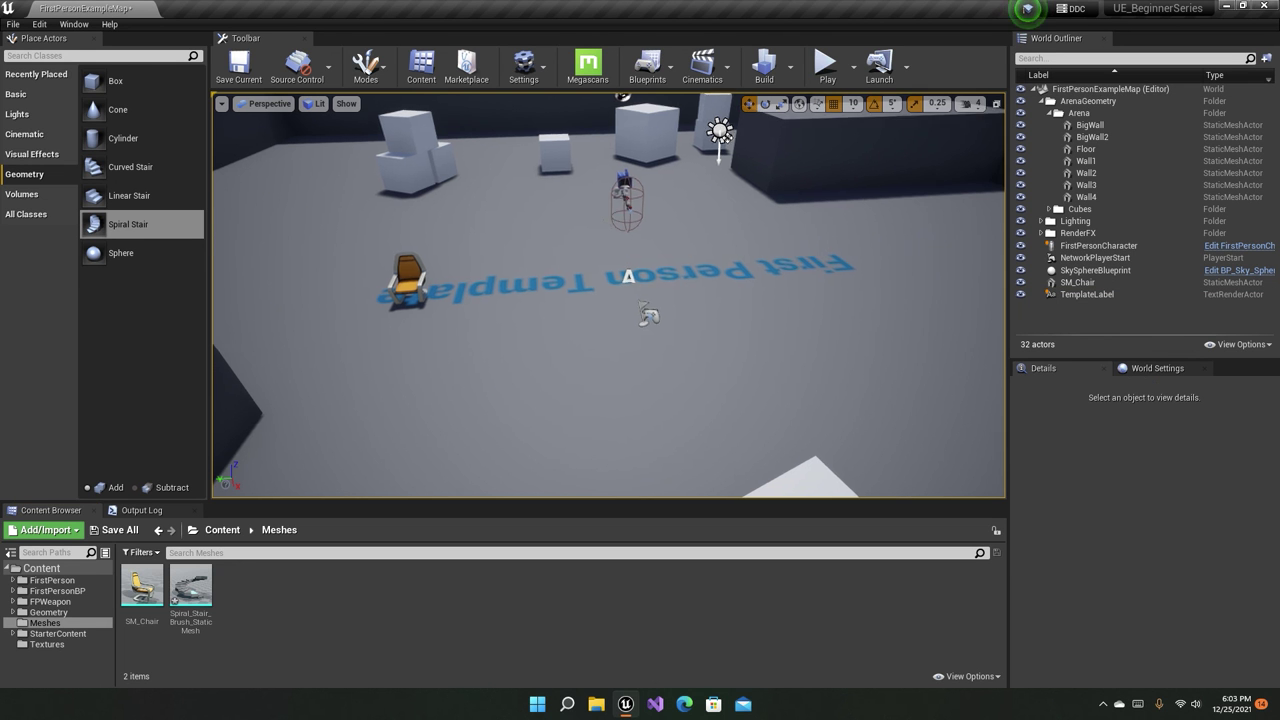
Orbit and pull back the viewport to an overview of the whole walled arena.
mouse_move(648, 309)
right_down()
mouse_move(700, 320)
mouse_move(640, 330)
right_up()
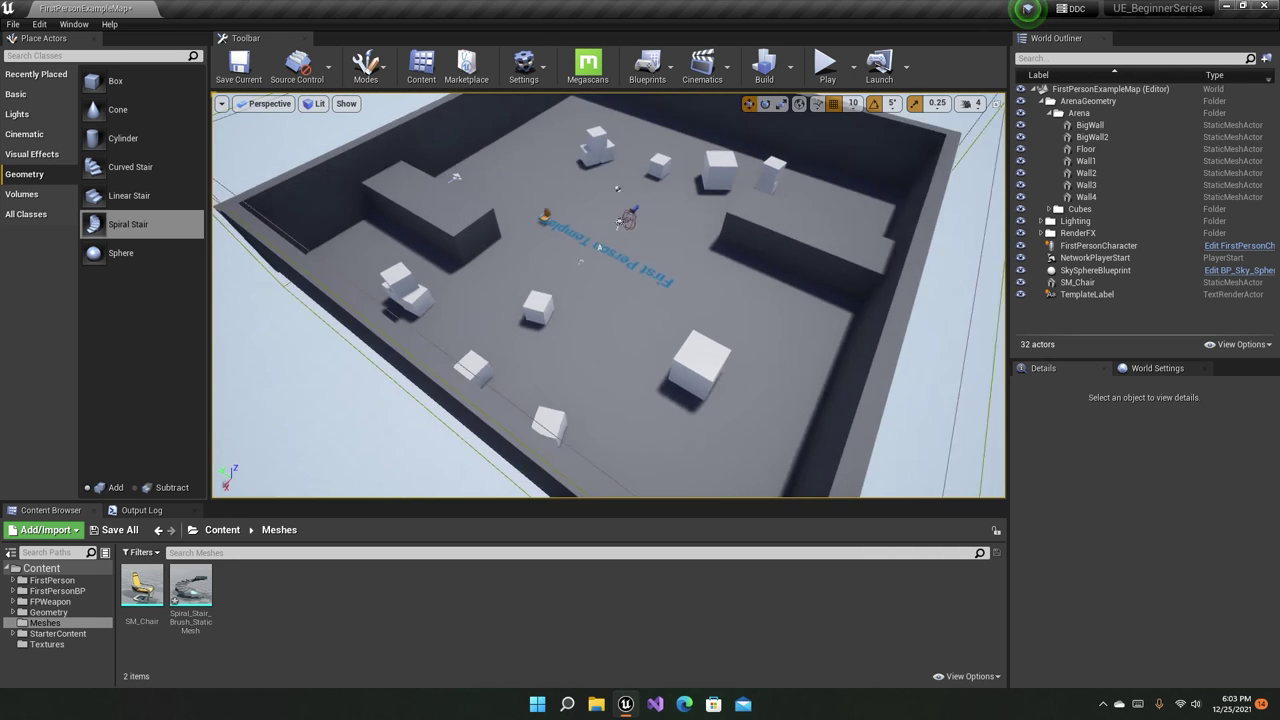
right_drag(640, 330, 303, 231)
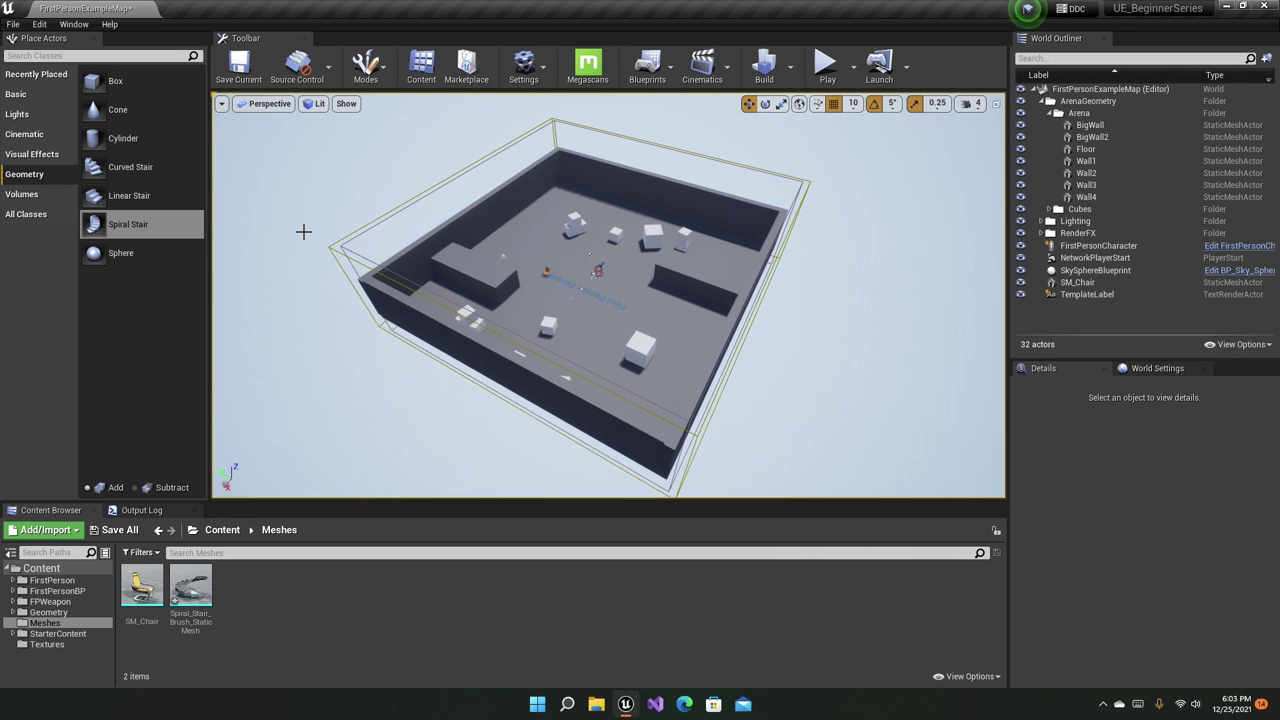
click(121, 224)
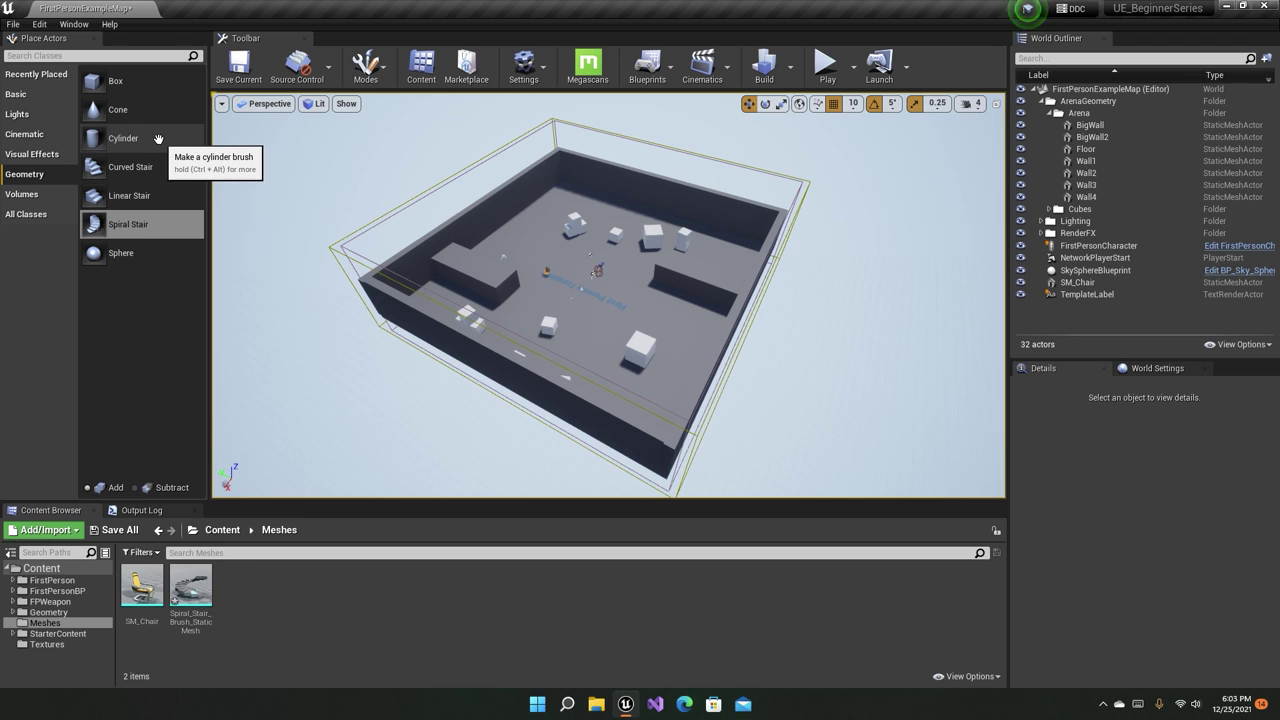